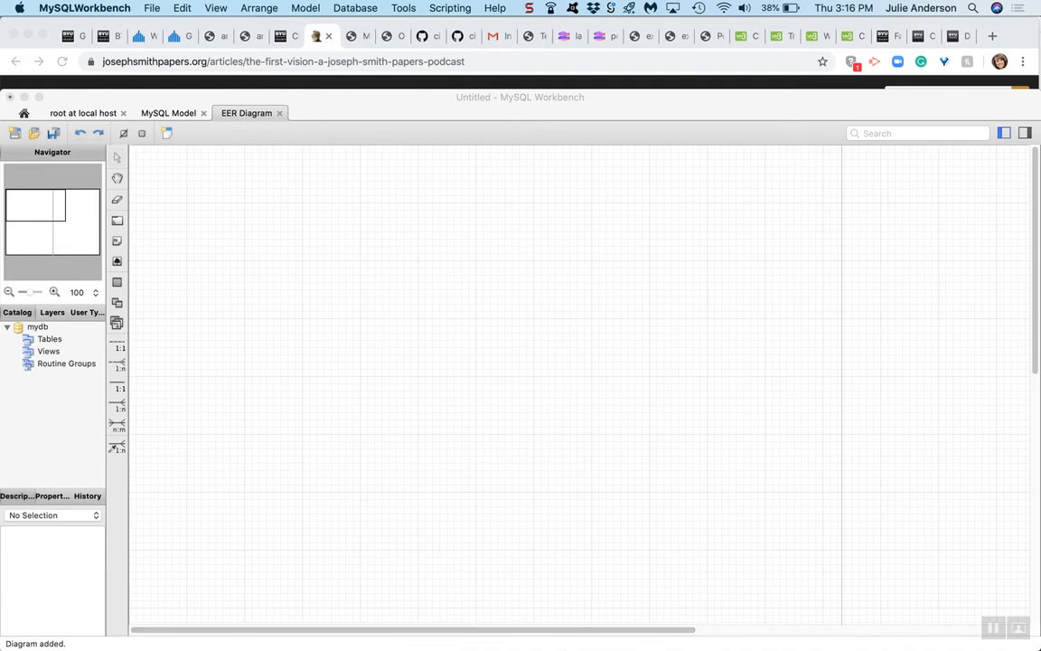
Bring up ward_flatfile.pdf in Preview as a reference and return to the EER diagram in MySQL Workbench
mouse_move(395, 649)
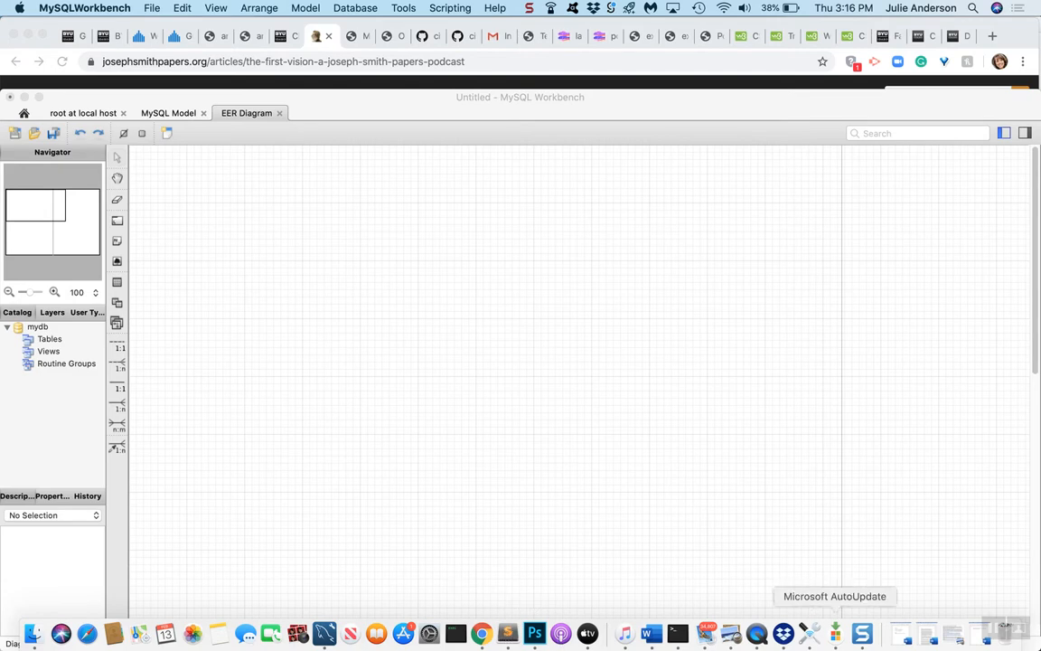
left_click(730, 635)
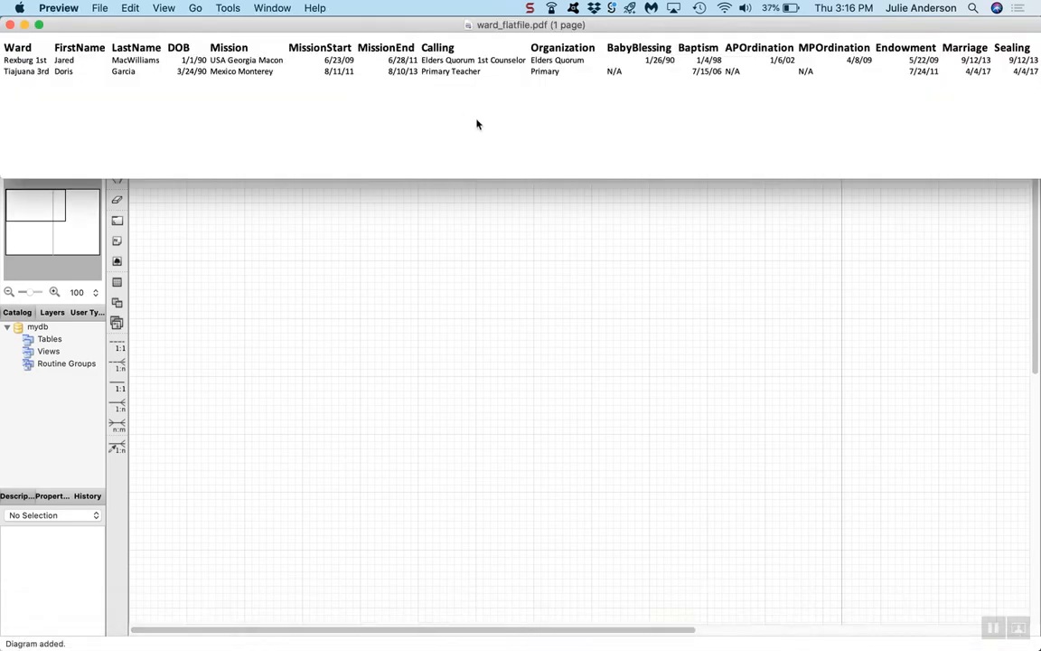
left_click(452, 242)
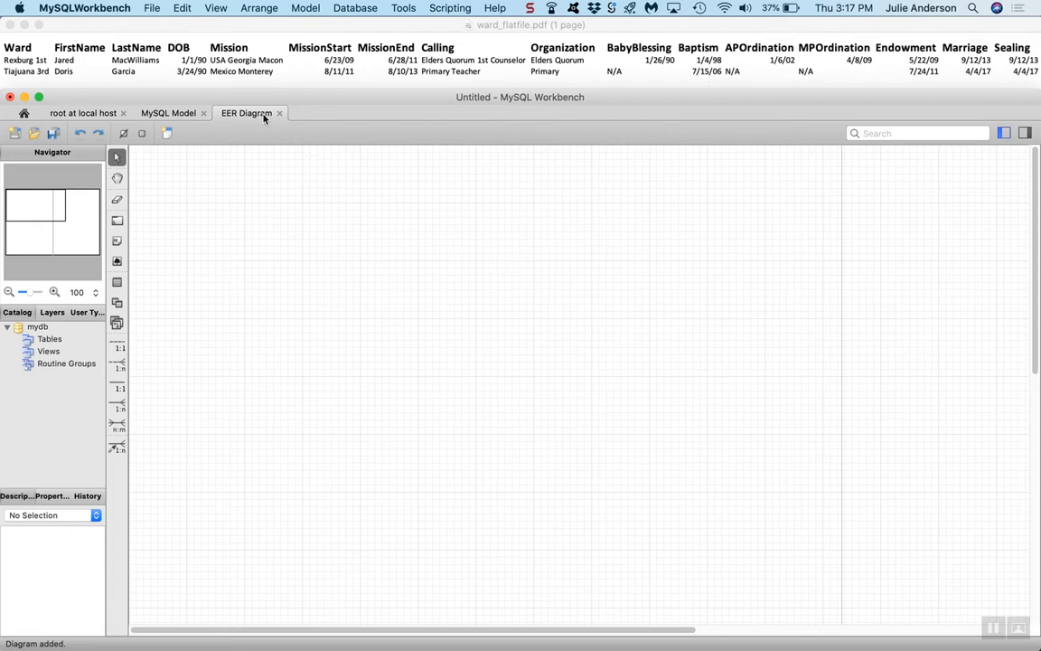
Place a new table near the middle of the EER diagram and name it member
left_click(117, 282)
left_click(435, 253)
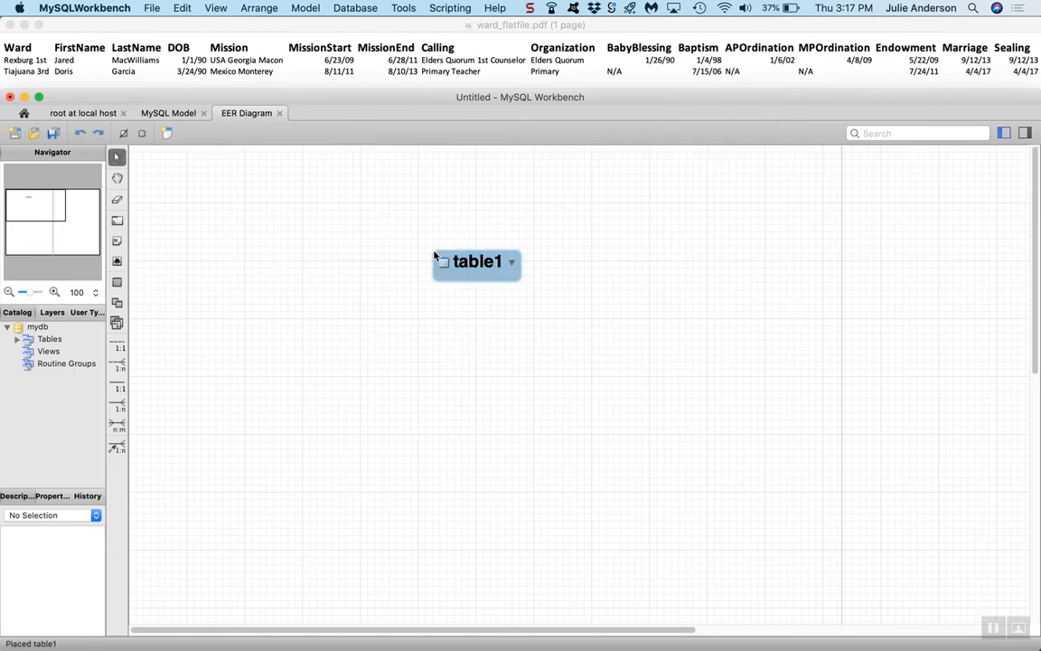
left_click(473, 267)
double_click(473, 266)
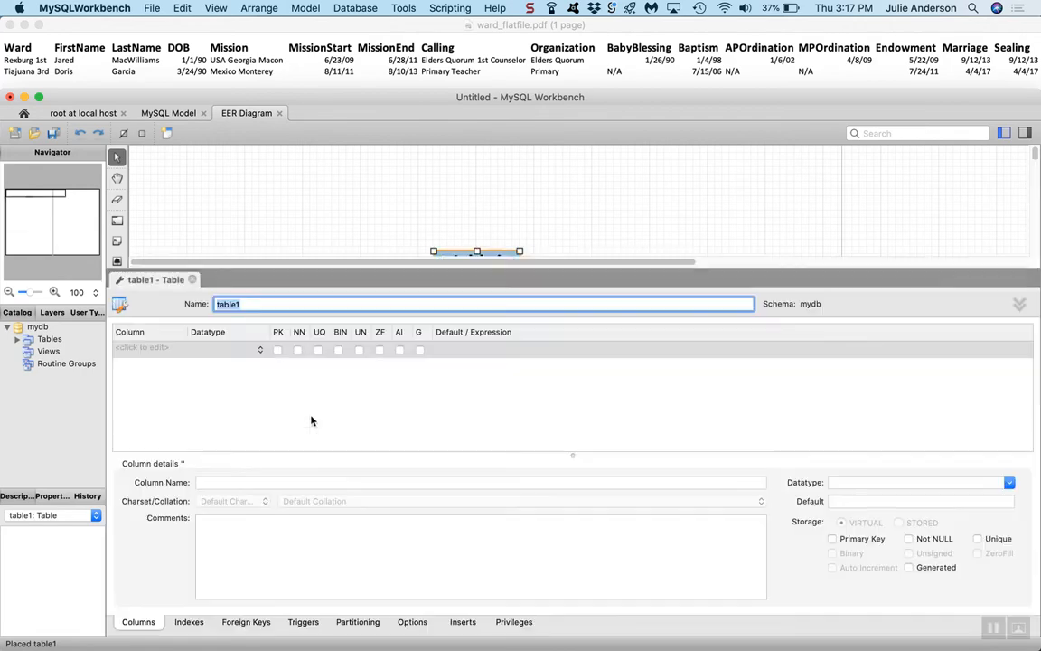
type("member")
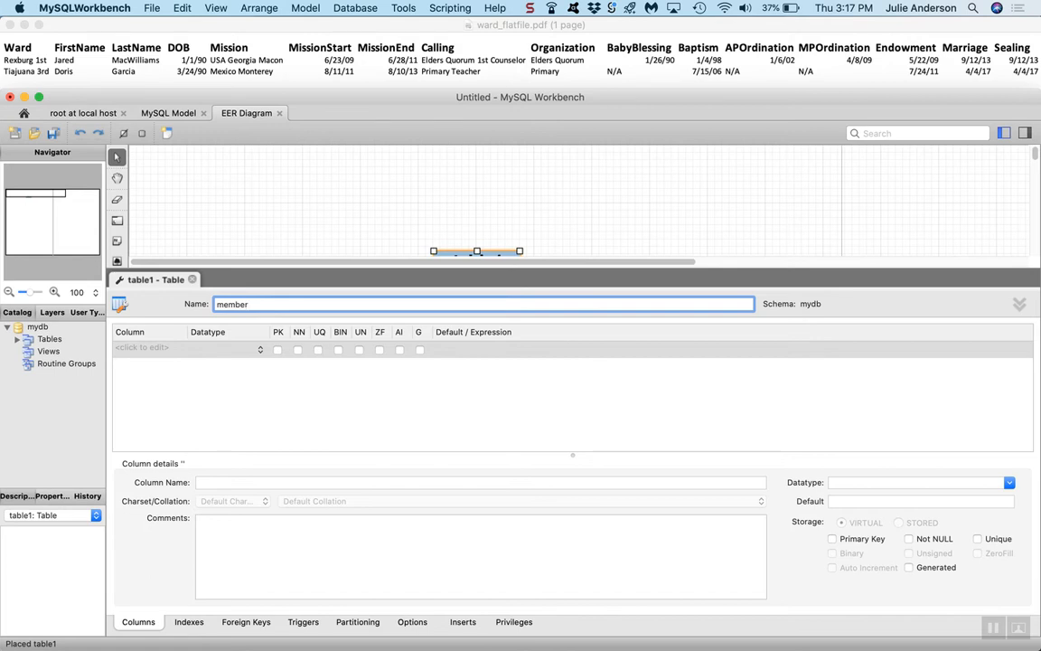
Add a rec_num column of type INT to the member table as its not-null primary key
left_click(141, 349)
left_click(142, 349)
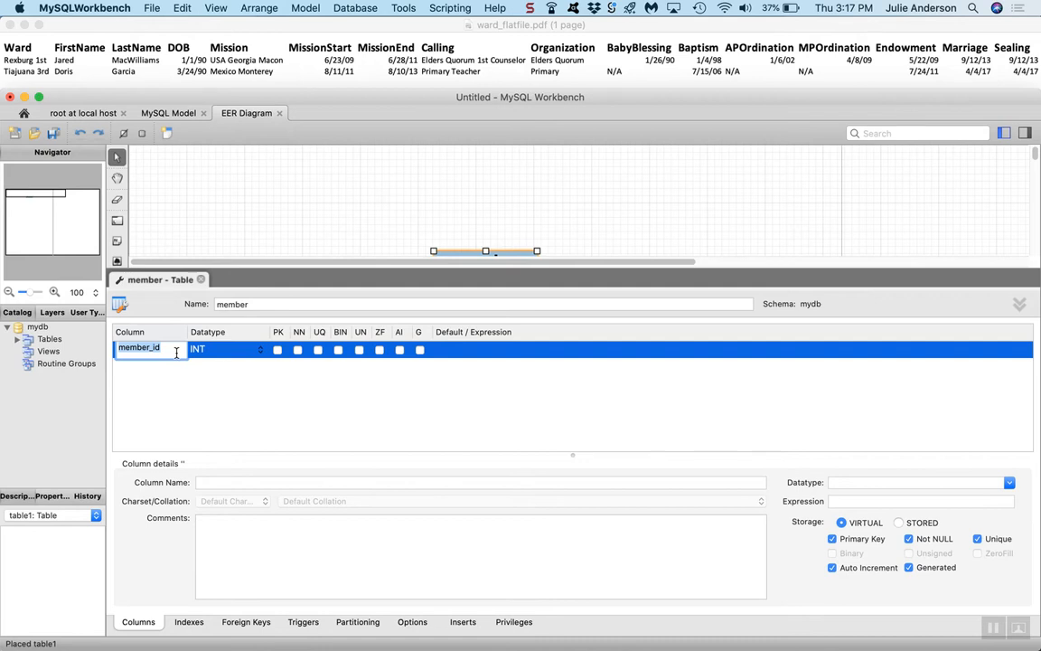
type("rec_num")
left_click(160, 374)
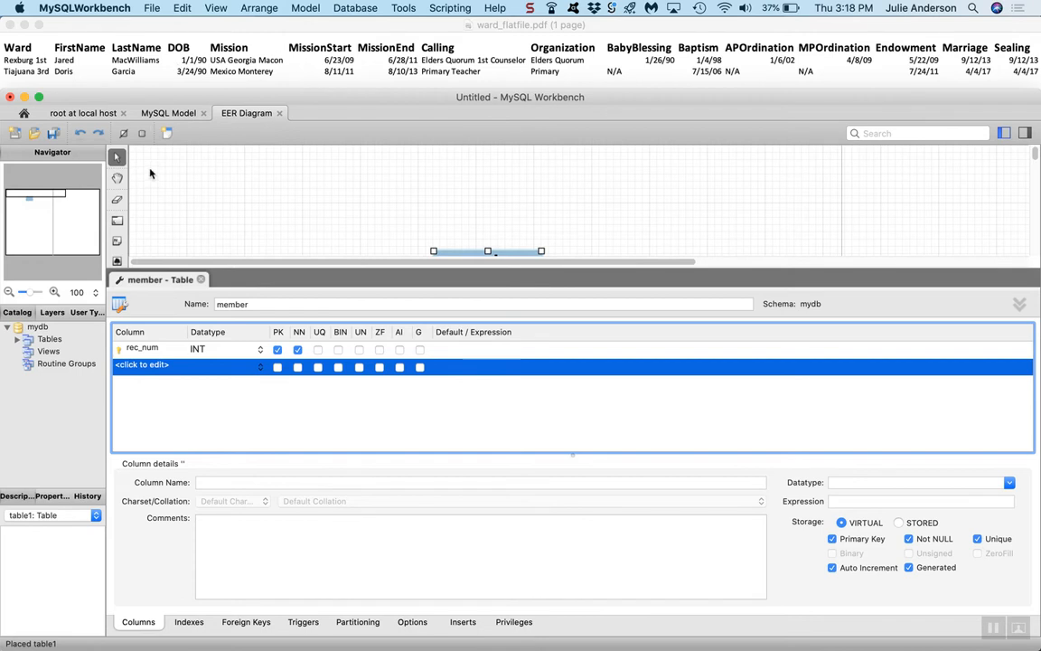
Add a first_name column to the member table with the datatype VARCHAR(25)
double_click(149, 365)
left_click(149, 365)
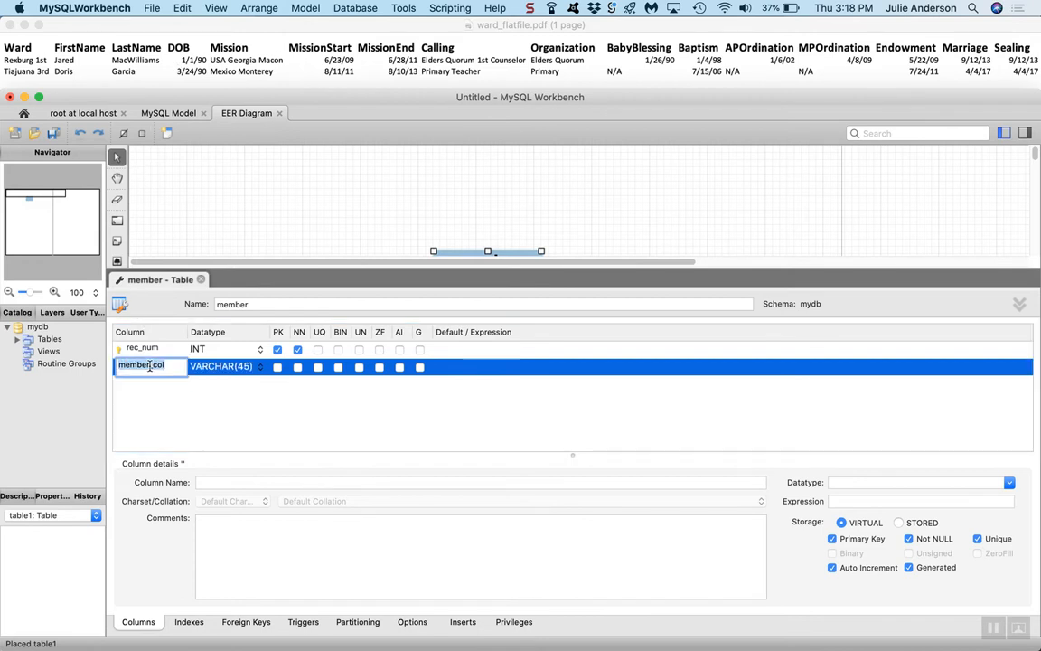
key("BackSpace")
type("first")
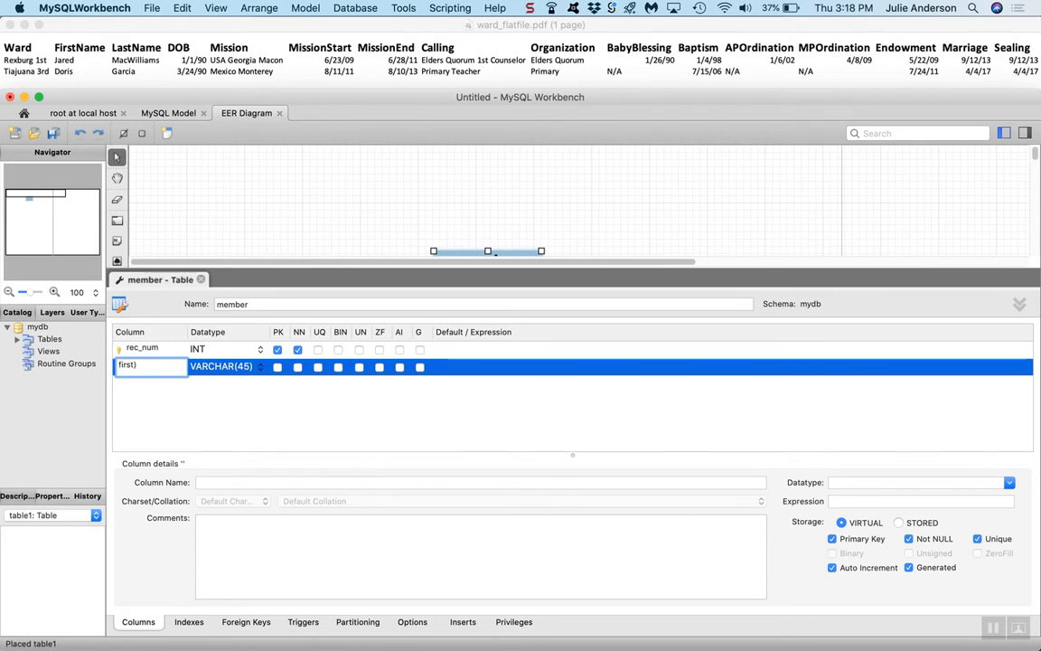
type("_name")
key("Tab")
left_click(244, 365)
key("BackSpace")
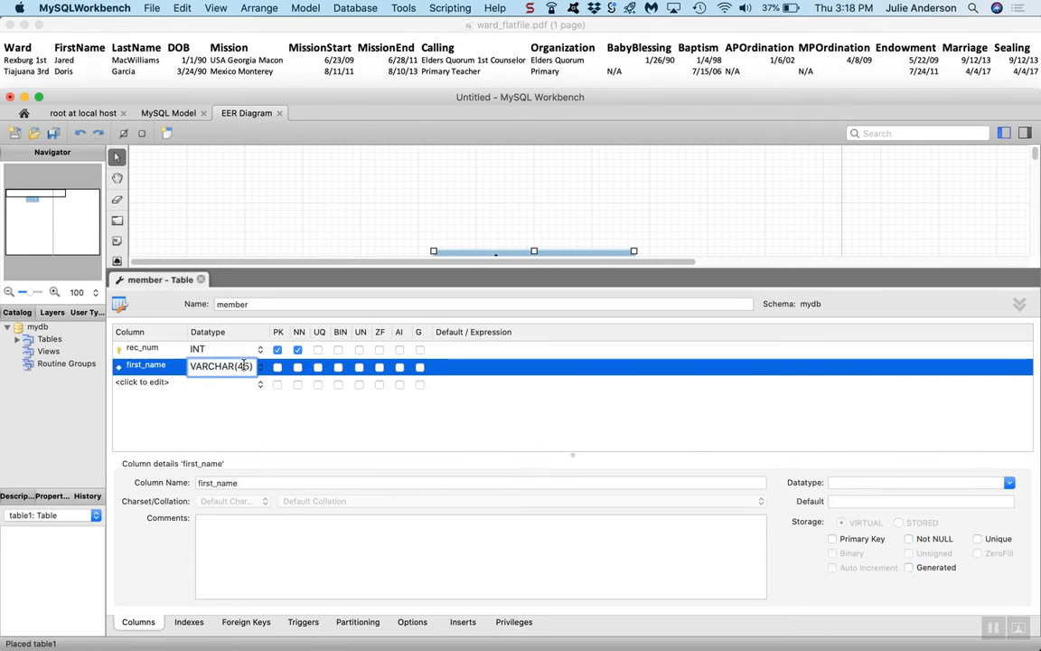
type("2")
Add a last_name column of type VARCHAR(25) and set both first_name and last_name to not null
left_click(160, 384)
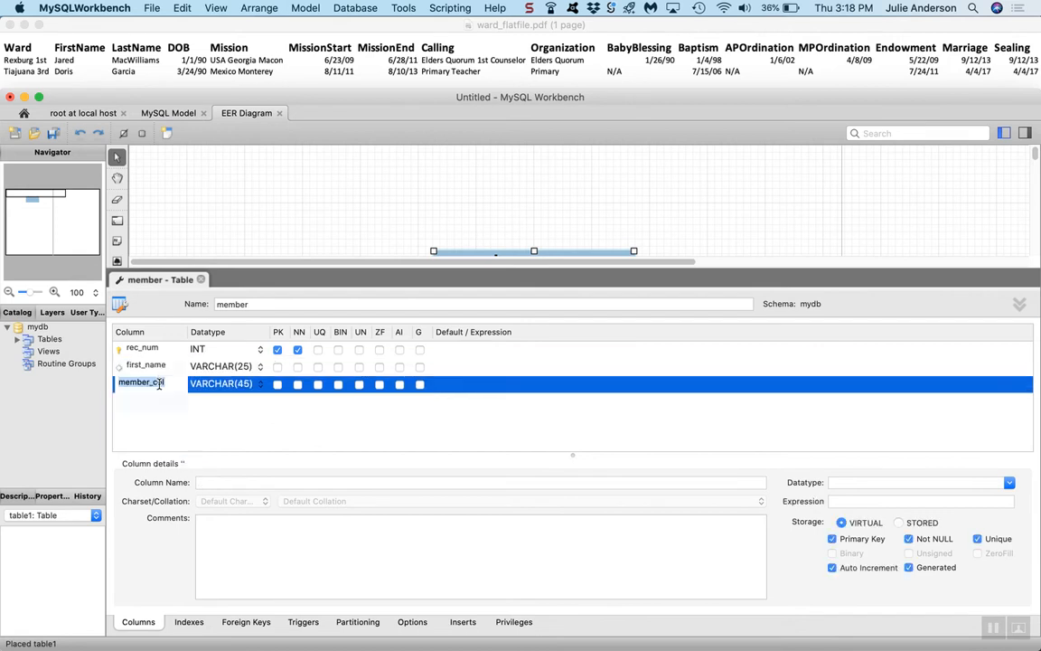
type("last_name")
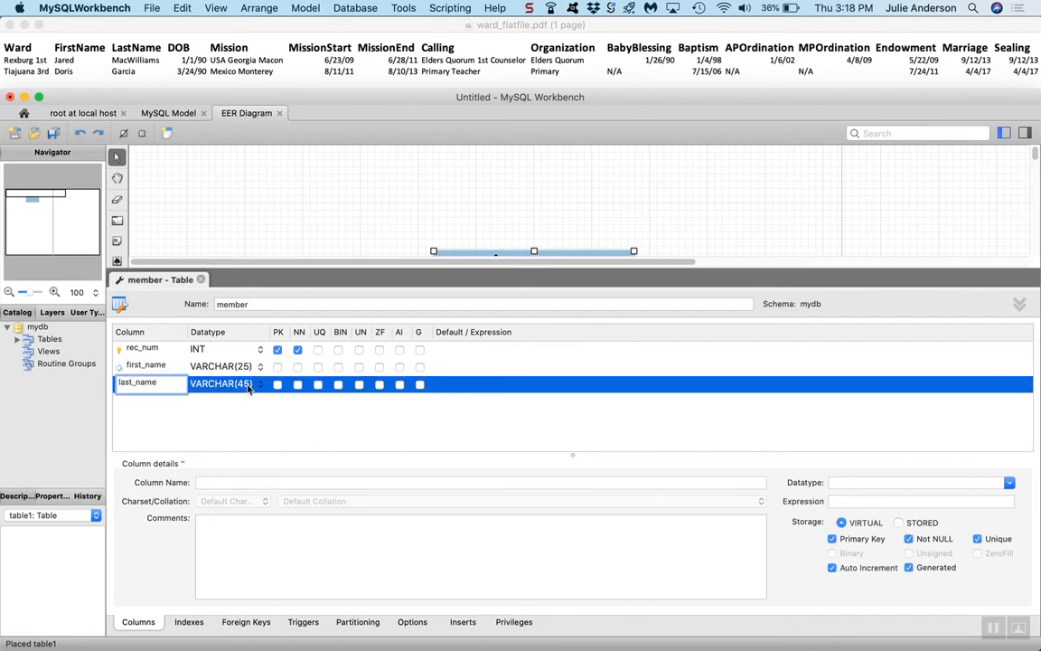
key("Return")
double_click(247, 386)
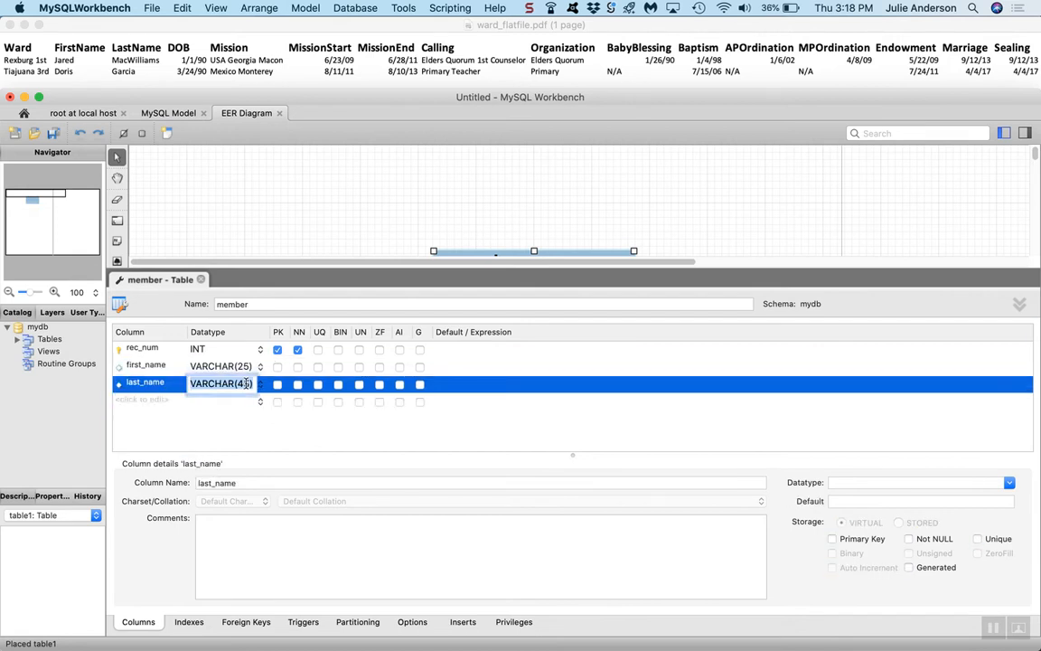
left_click(245, 384)
key("BackSpace")
type("2")
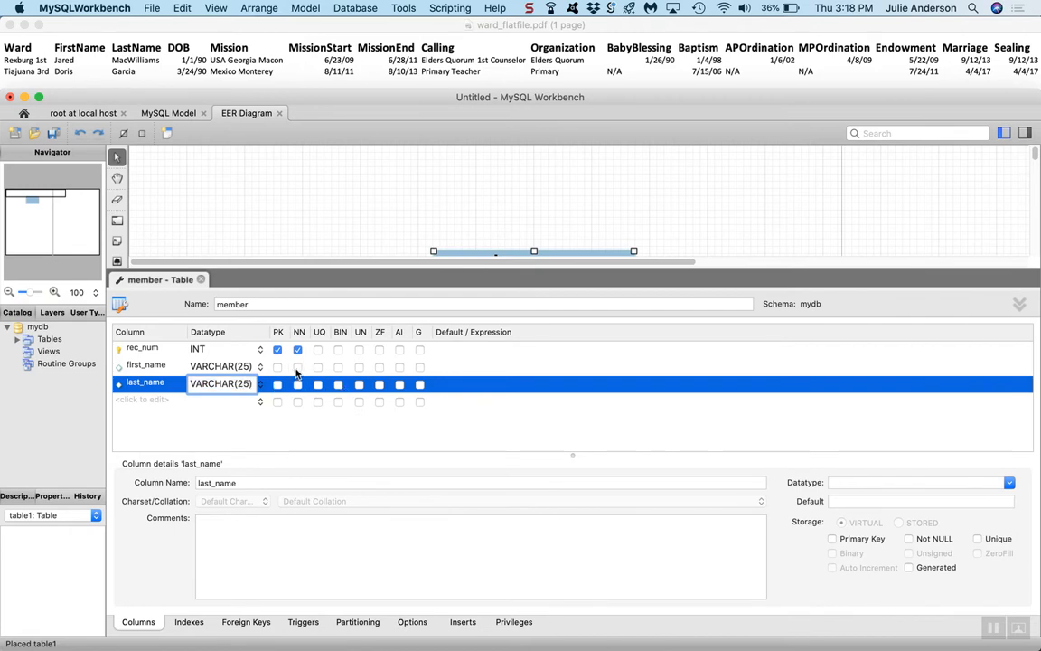
left_click(297, 366)
left_click(298, 385)
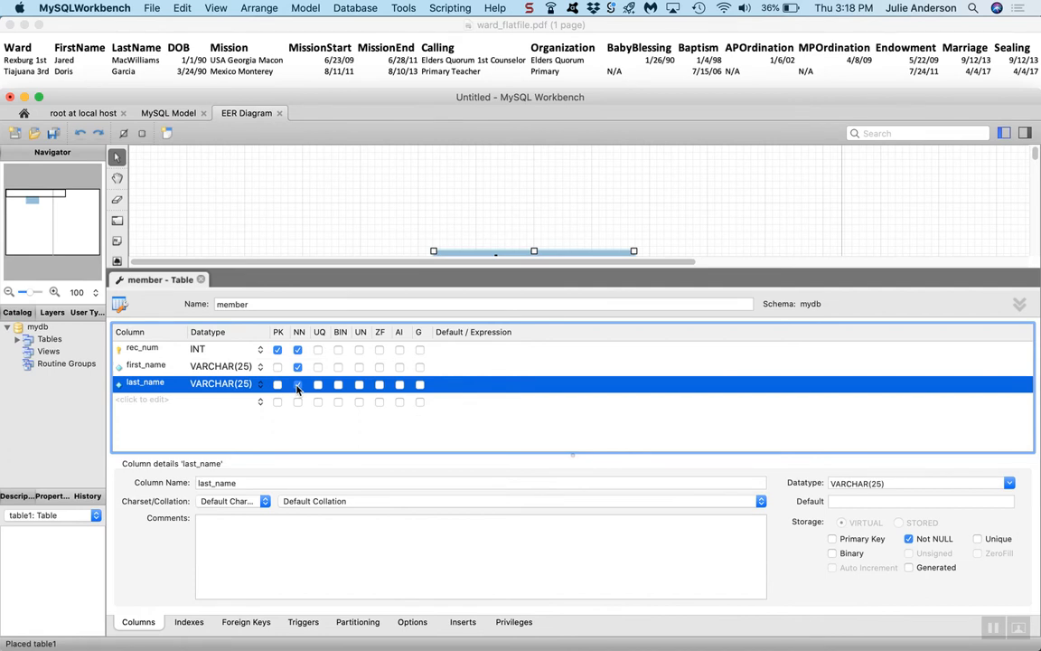
Add a not-null dob column of type DATE and enlarge the diagram area to show the whole member table
left_click(145, 400)
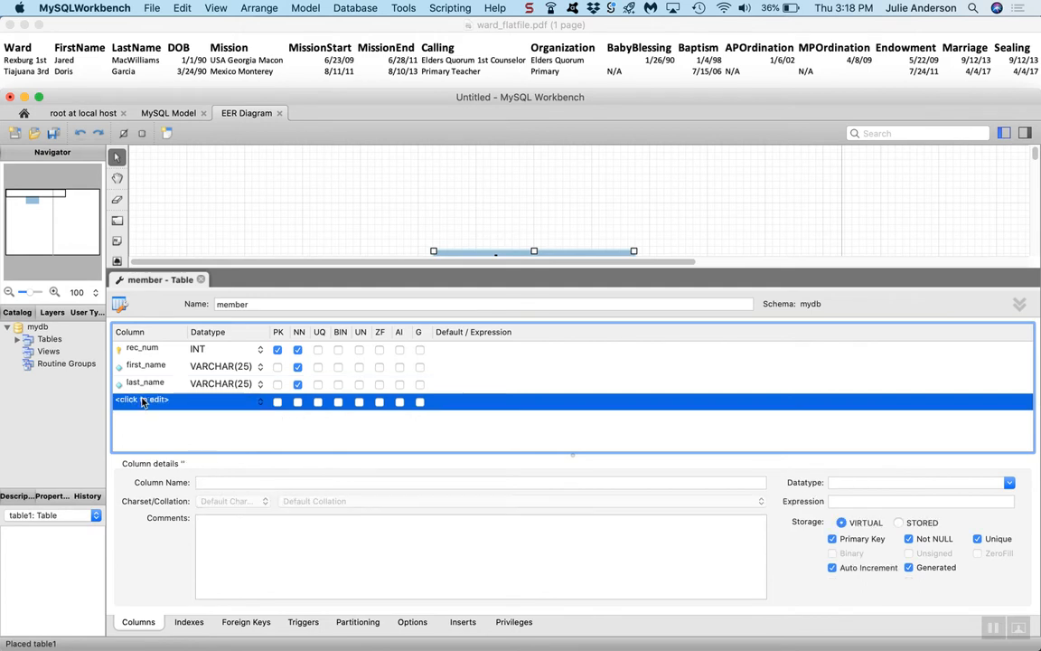
type("dob")
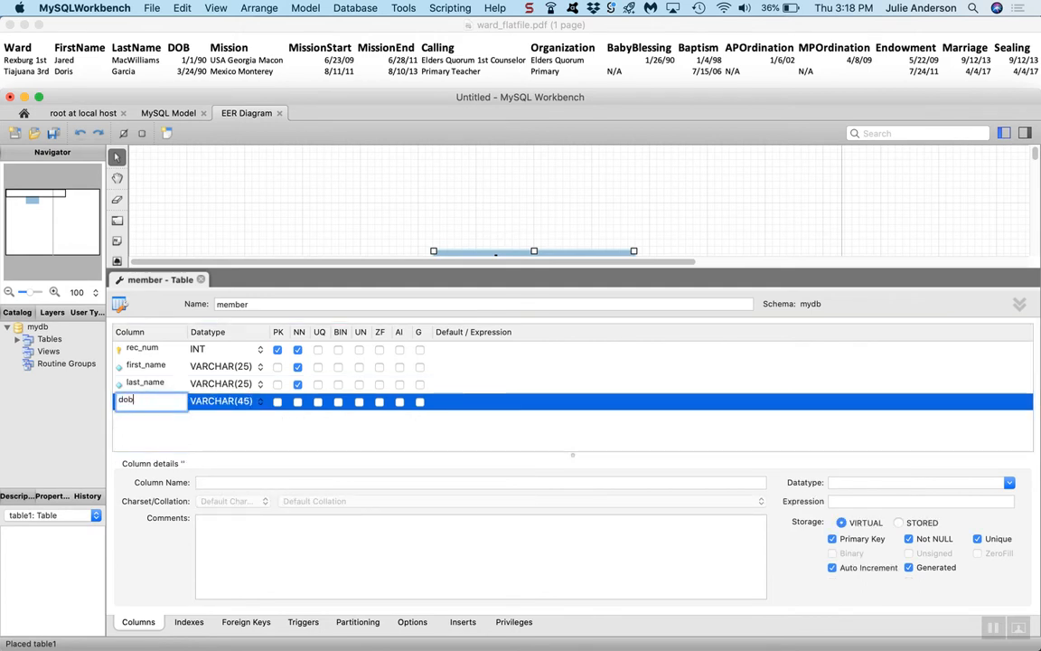
left_click(261, 403)
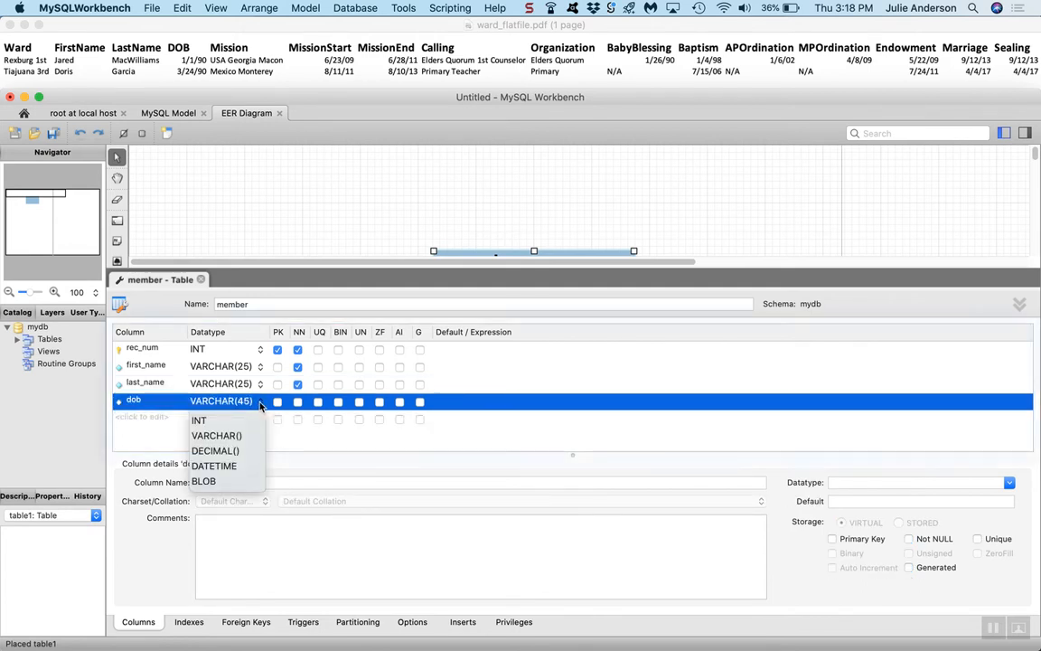
scroll(225, 451, "down", 5)
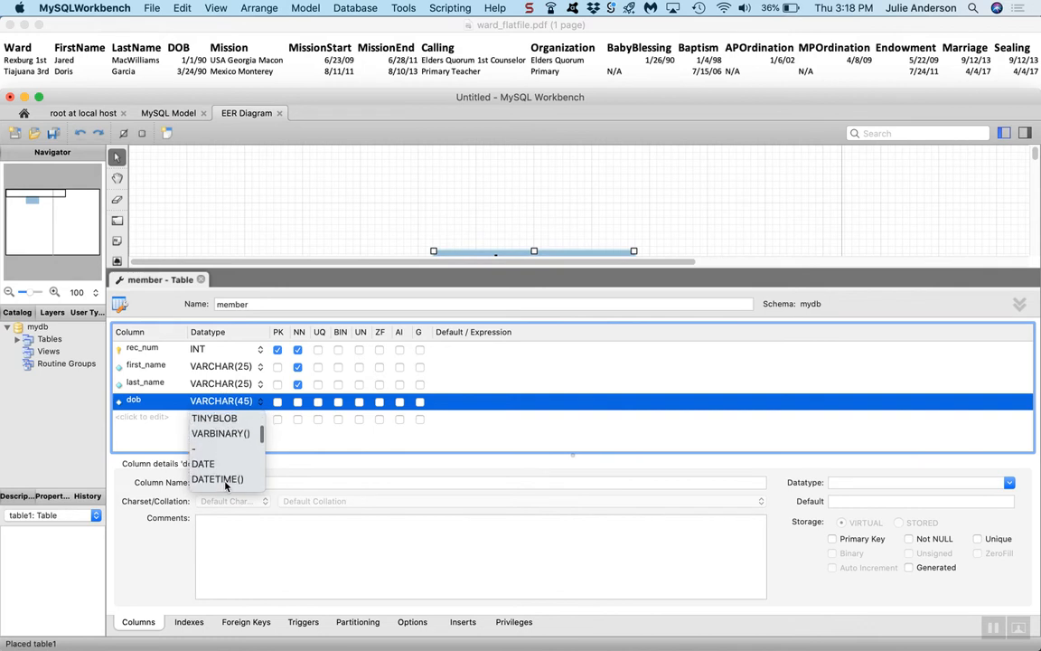
left_click(213, 448)
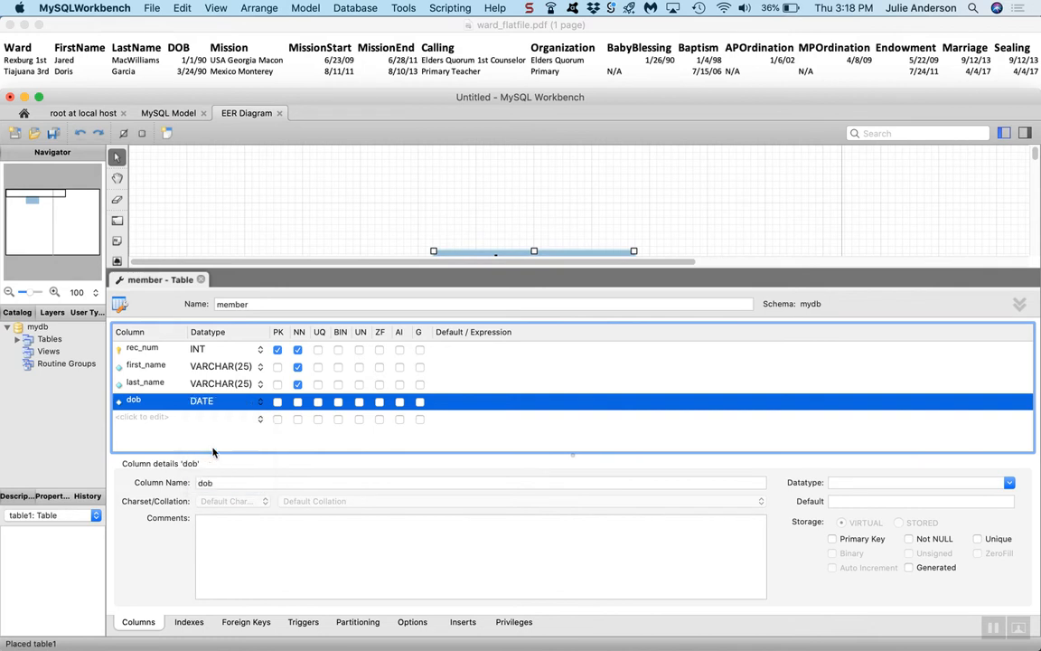
left_click(299, 403)
left_click(317, 230)
left_click_drag(390, 270, 367, 423)
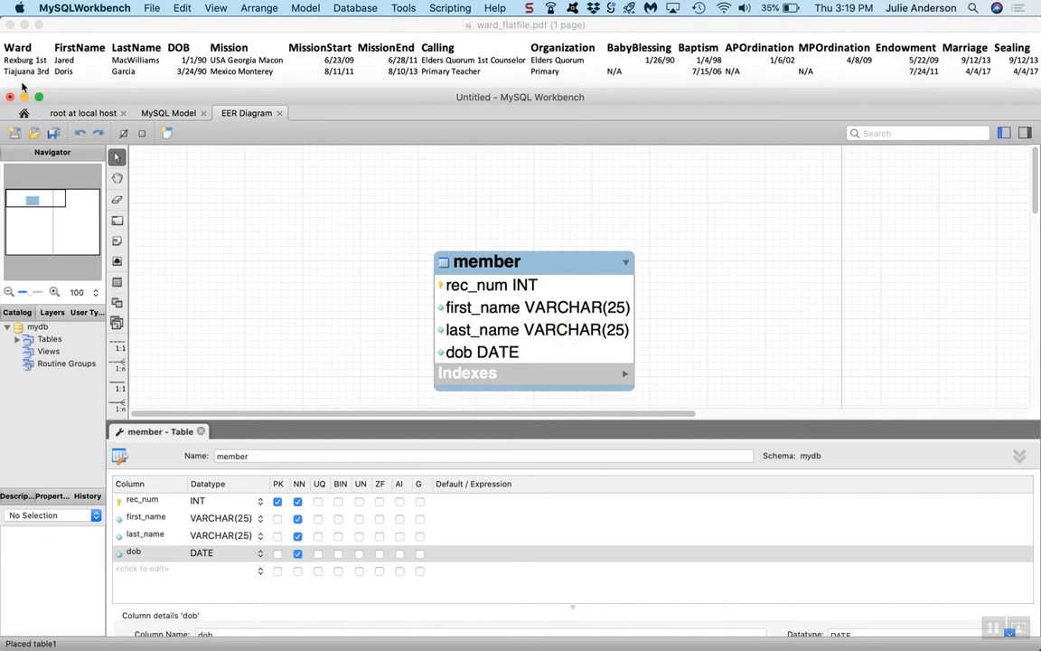
Place a second table up and to the left of the member table and name it ward
left_click(117, 283)
left_click(181, 191)
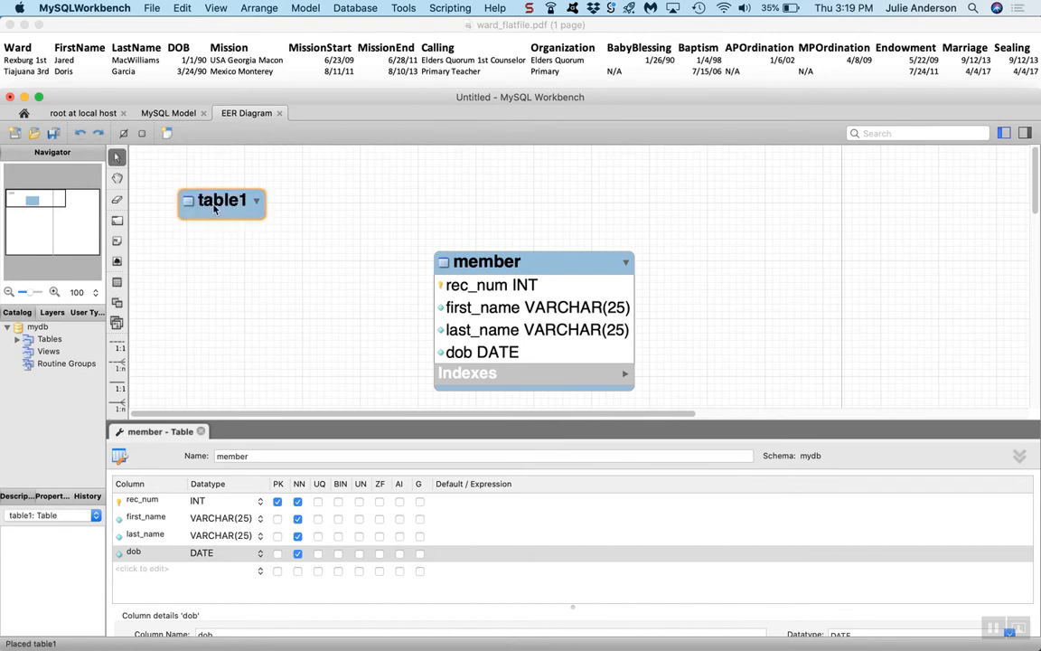
type("ward")
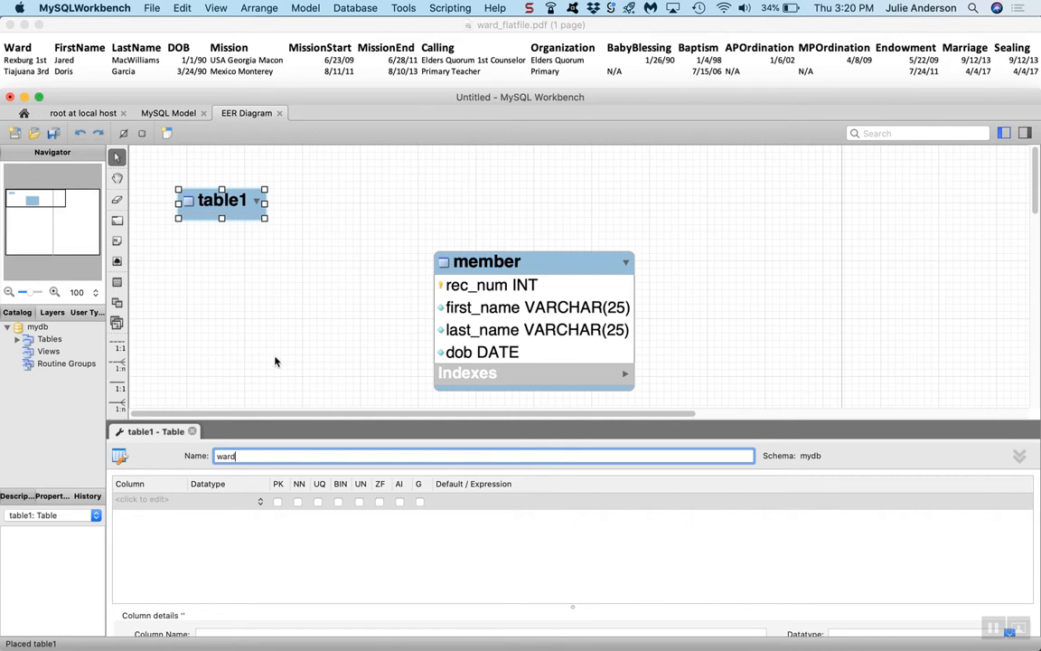
Give the ward table an INT primary key ward_id and a not-null VARCHAR(45) column ward_name, and close its editor
left_click(142, 499)
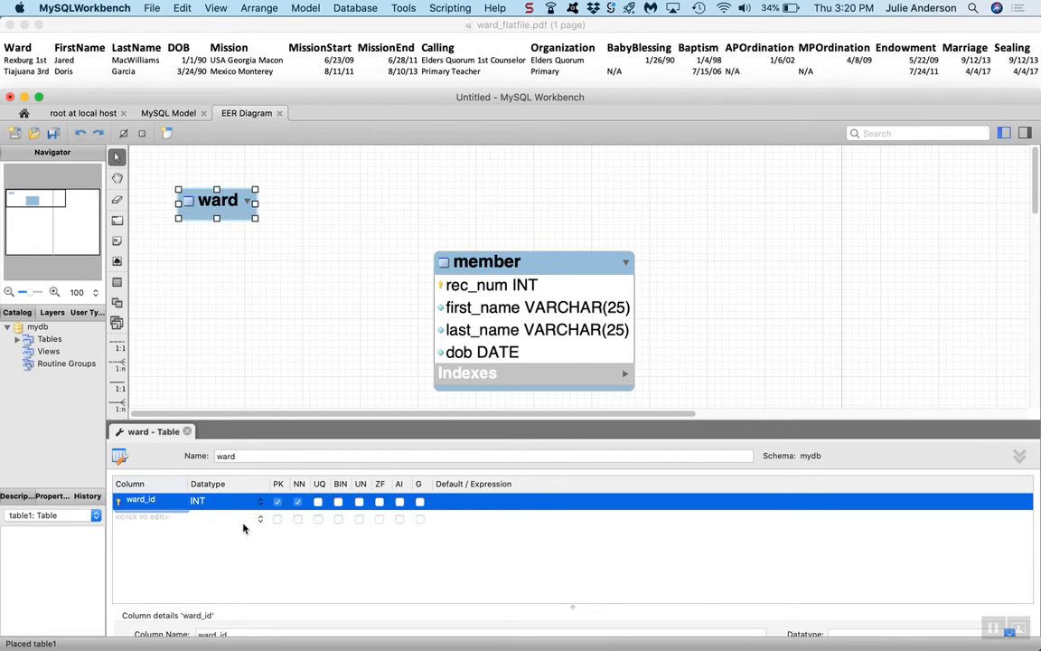
left_click(145, 518)
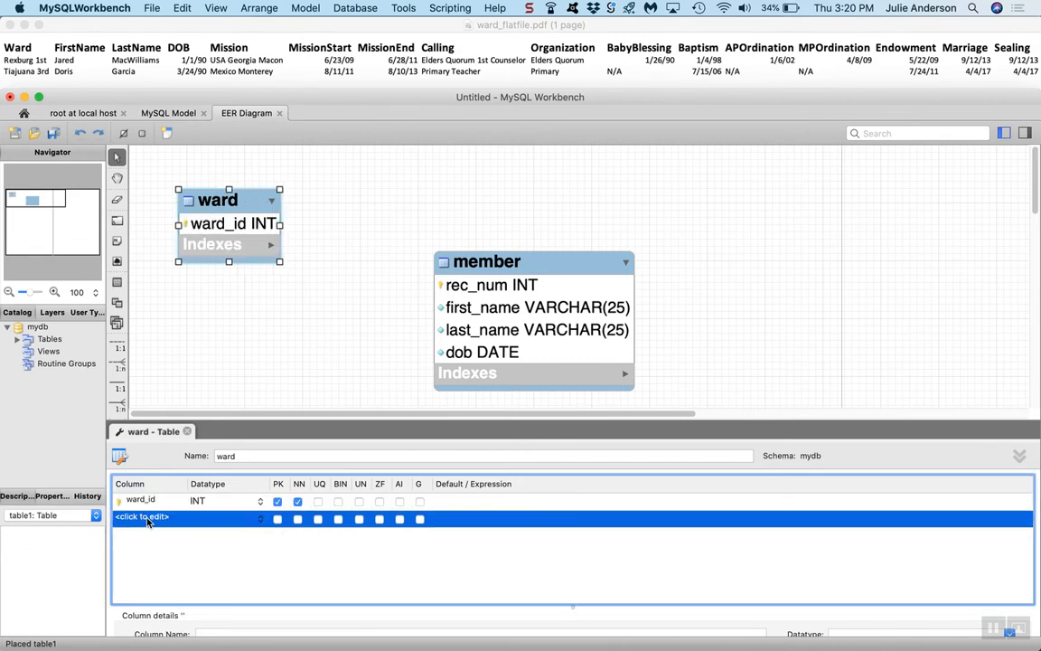
left_click(146, 519)
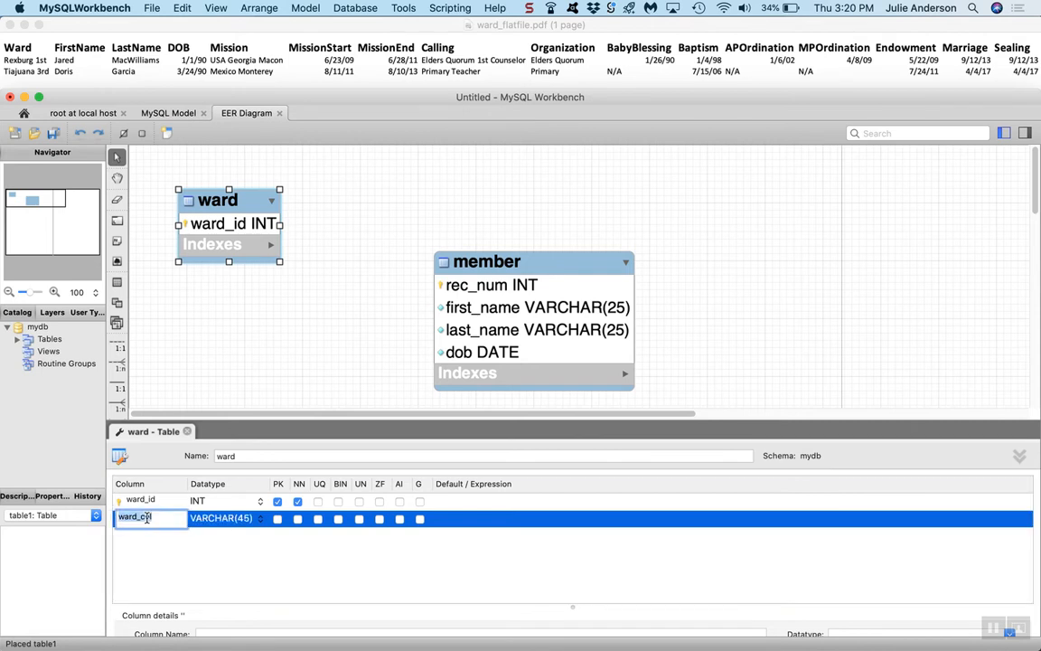
type("ward_name")
key("Return")
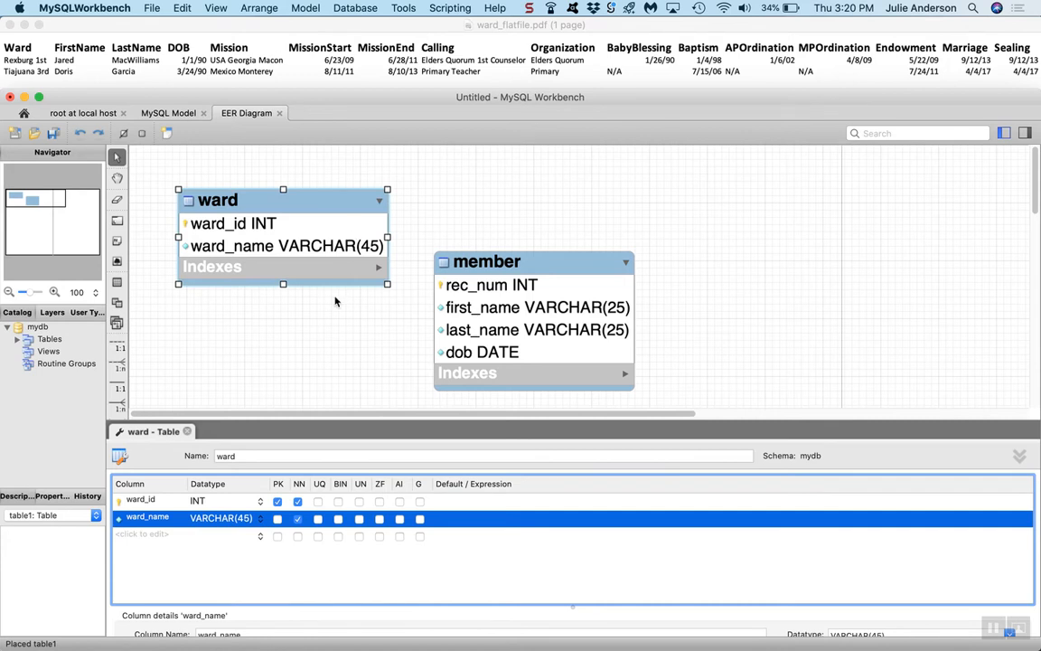
left_click(316, 291)
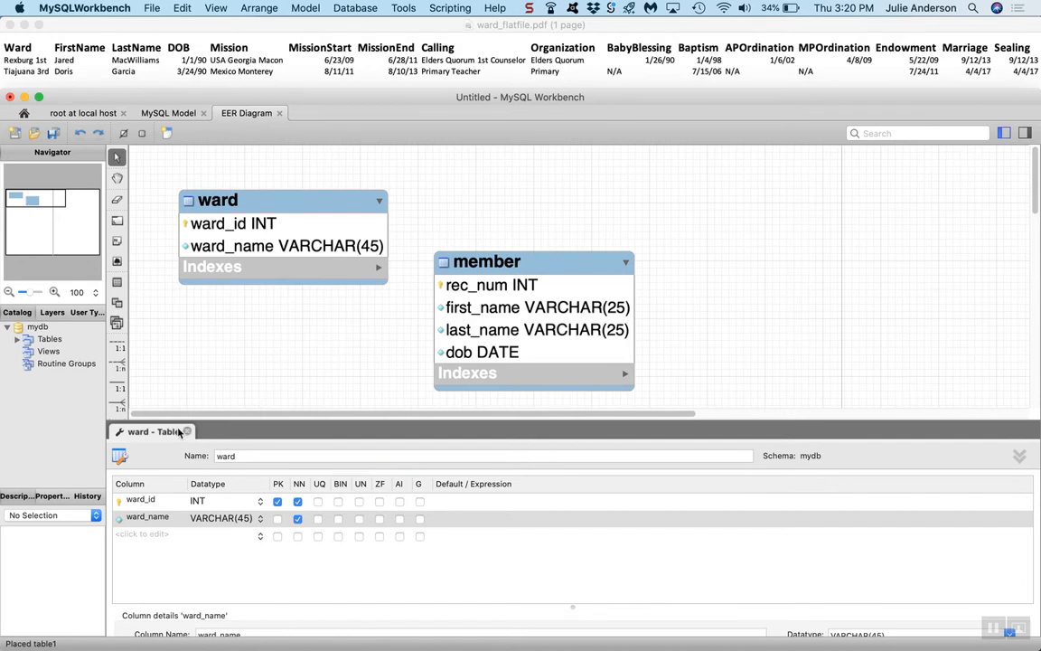
left_click(186, 432)
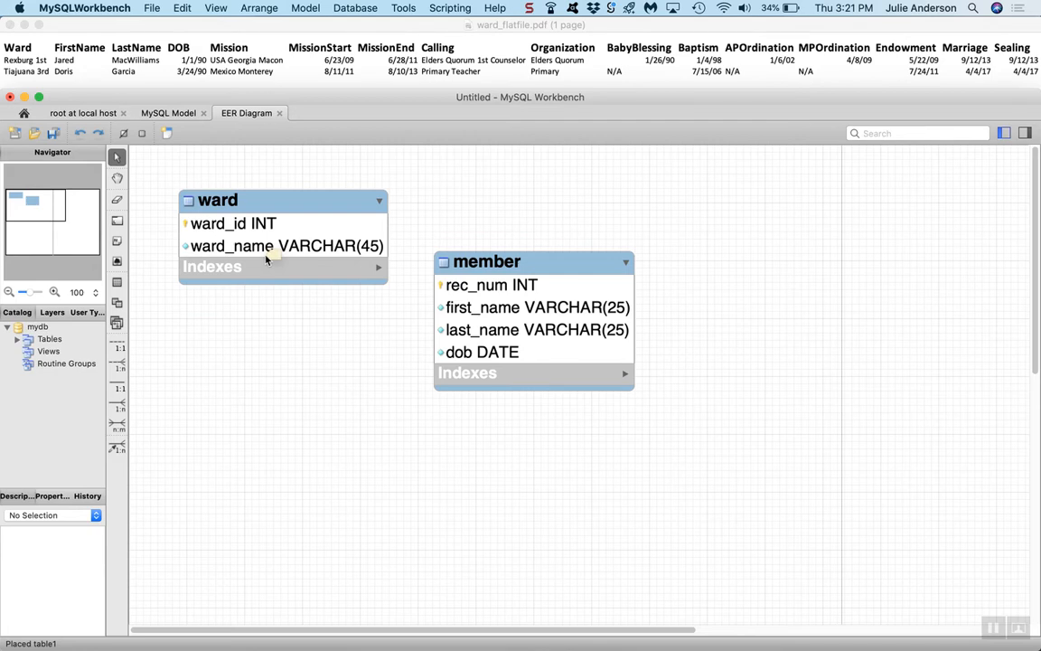
Create a one-to-many non-identifying relationship with member receiving the foreign key and ward as the referenced table
left_click(117, 365)
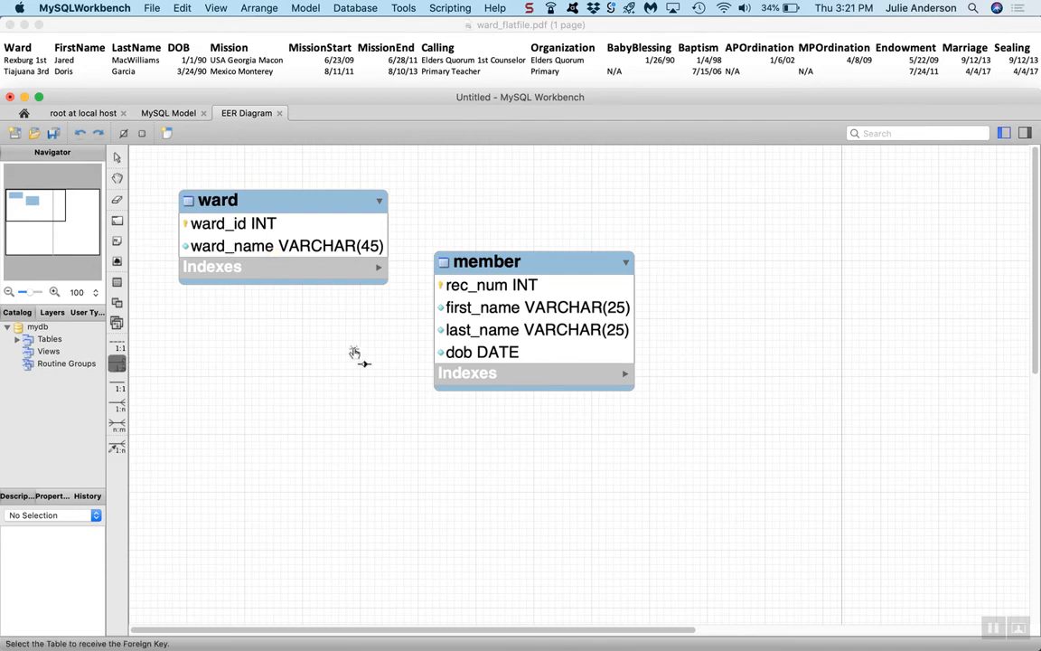
left_click(511, 307)
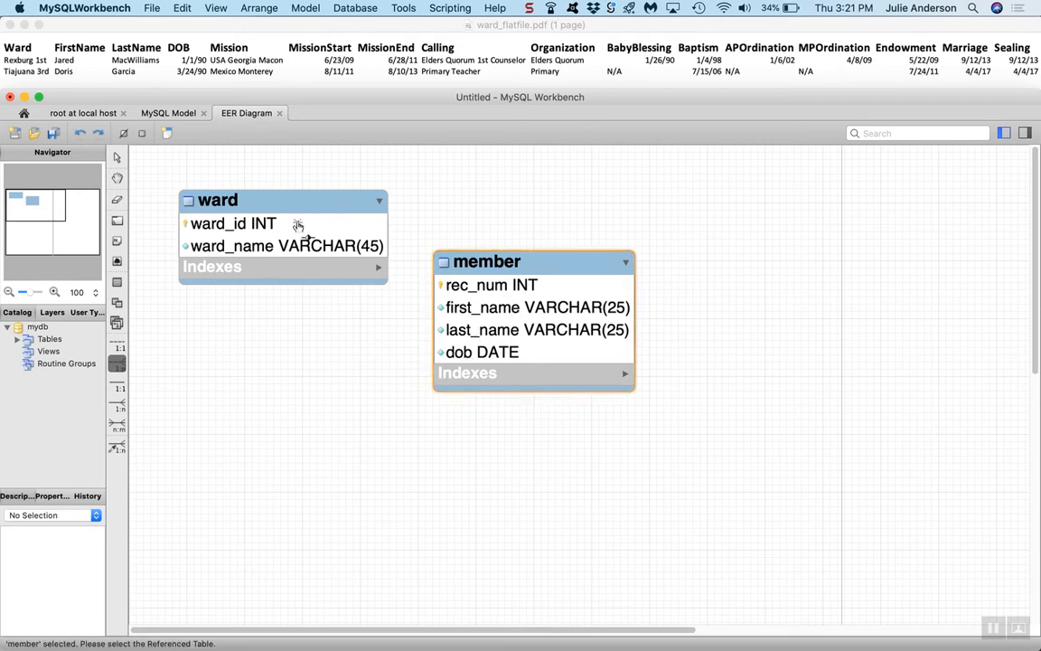
left_click(276, 225)
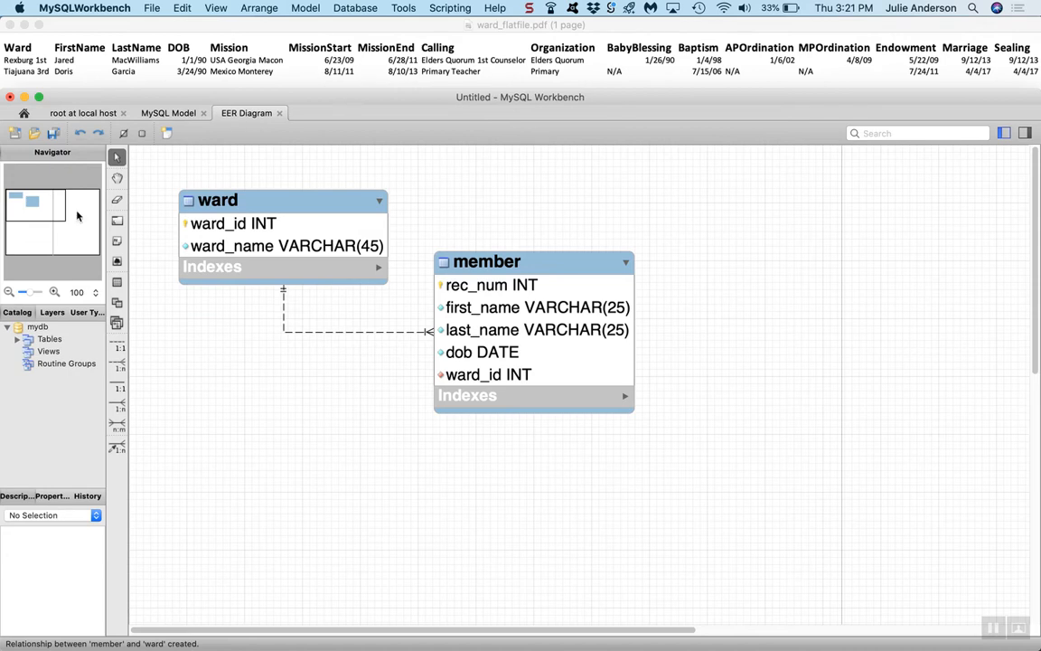
Place a third table up and to the right of the member table and name it mission
left_click(116, 284)
left_click(801, 203)
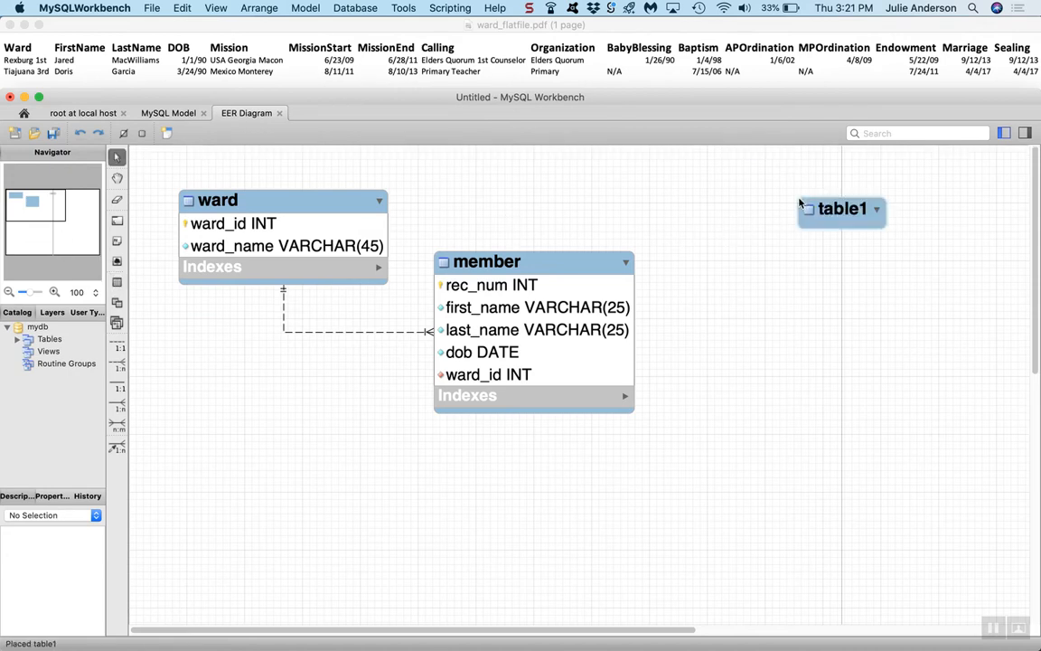
double_click(840, 217)
type("mission")
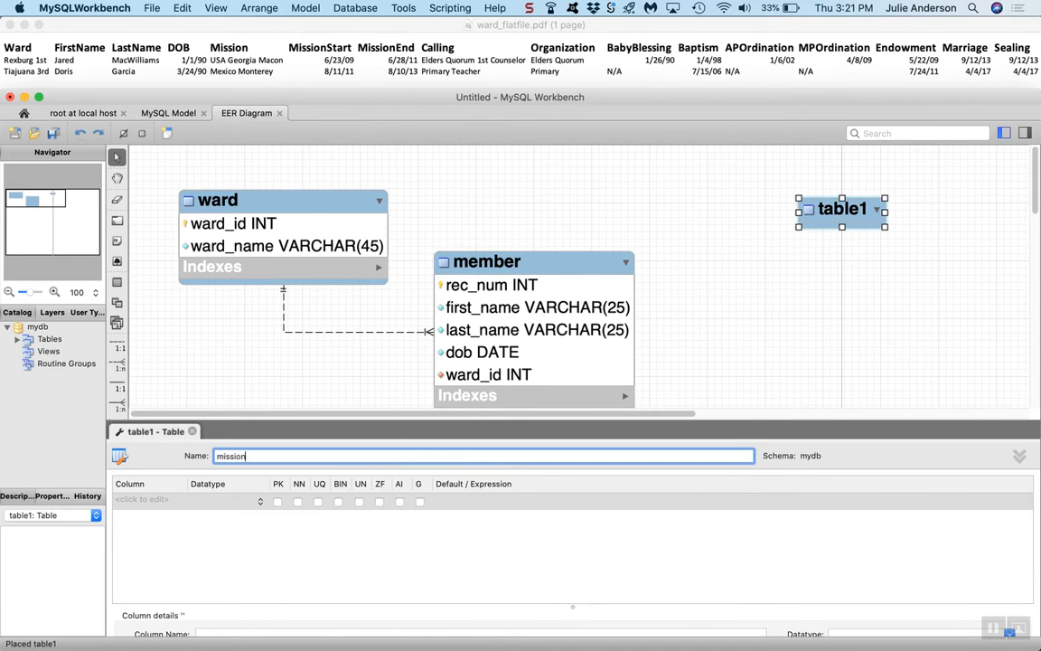
Give the mission table an INT primary key mission_id and a not-null VARCHAR(45) column mission_name, and close its editor
left_click(150, 500)
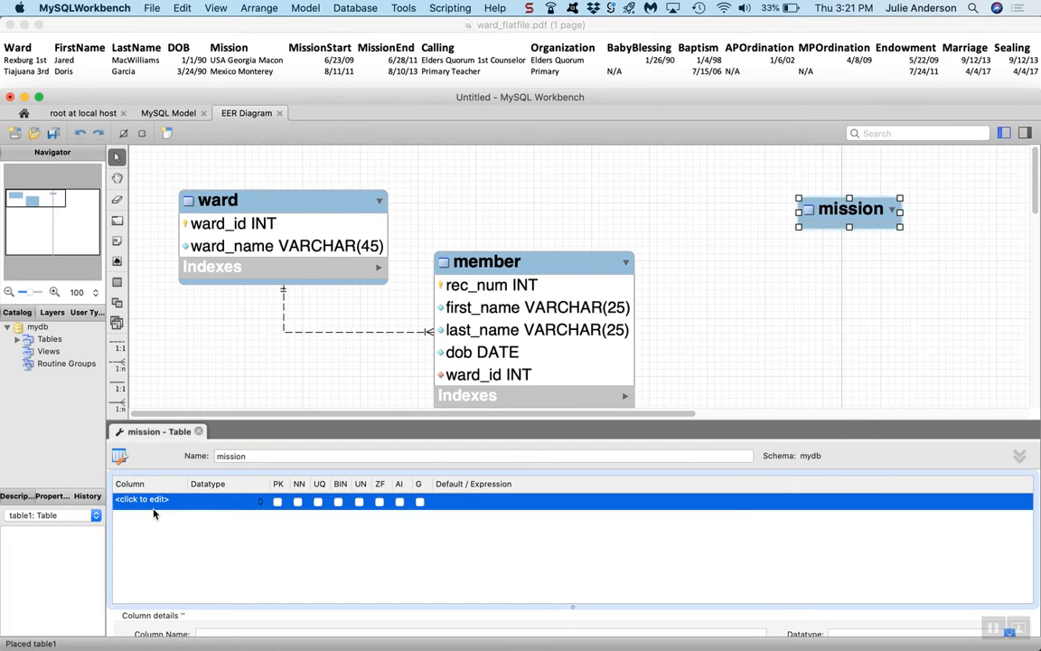
left_click(150, 501)
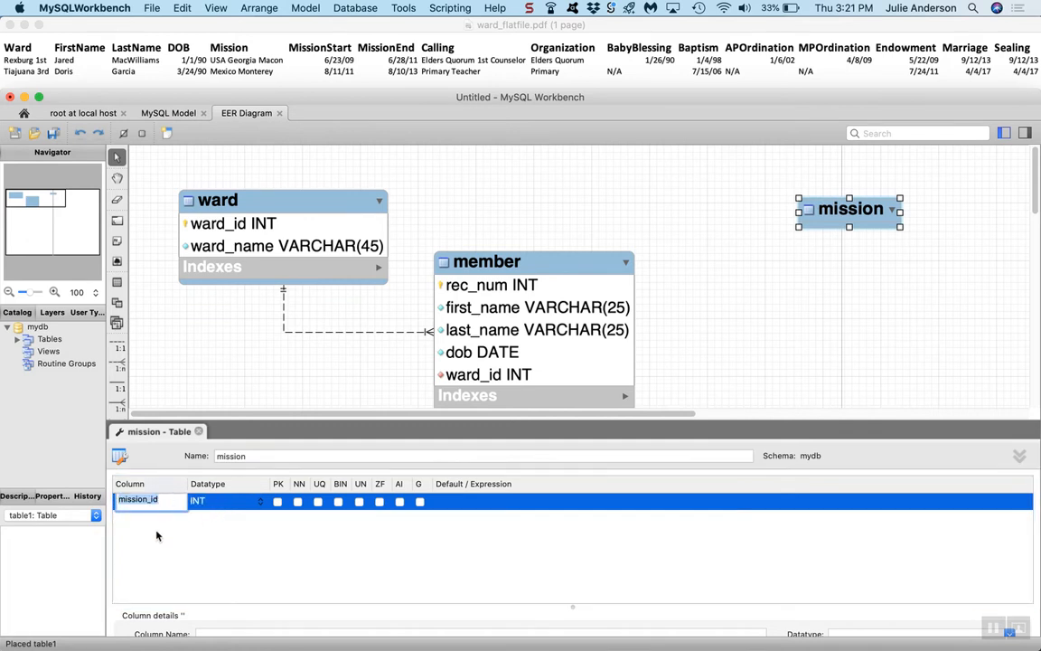
left_click(156, 520)
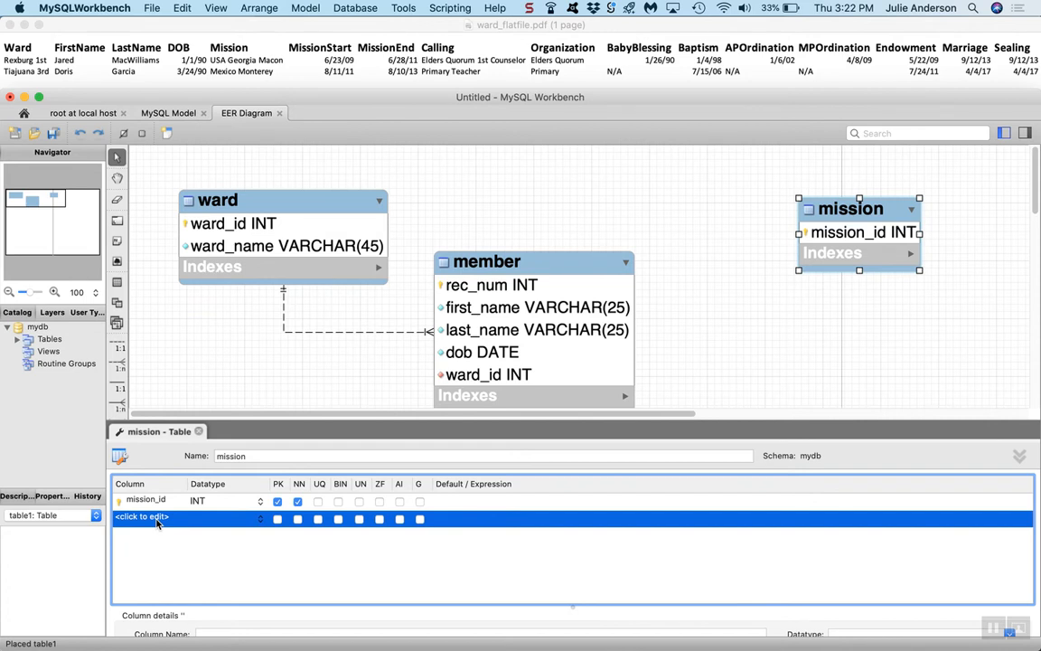
left_click(154, 518)
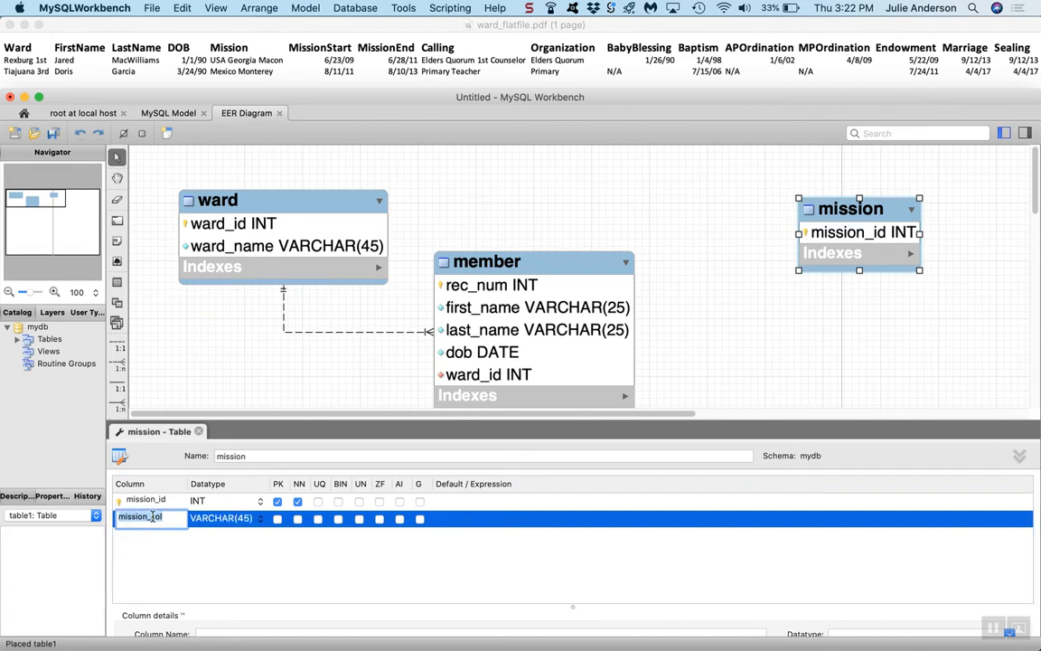
type("mission_name")
key("Return")
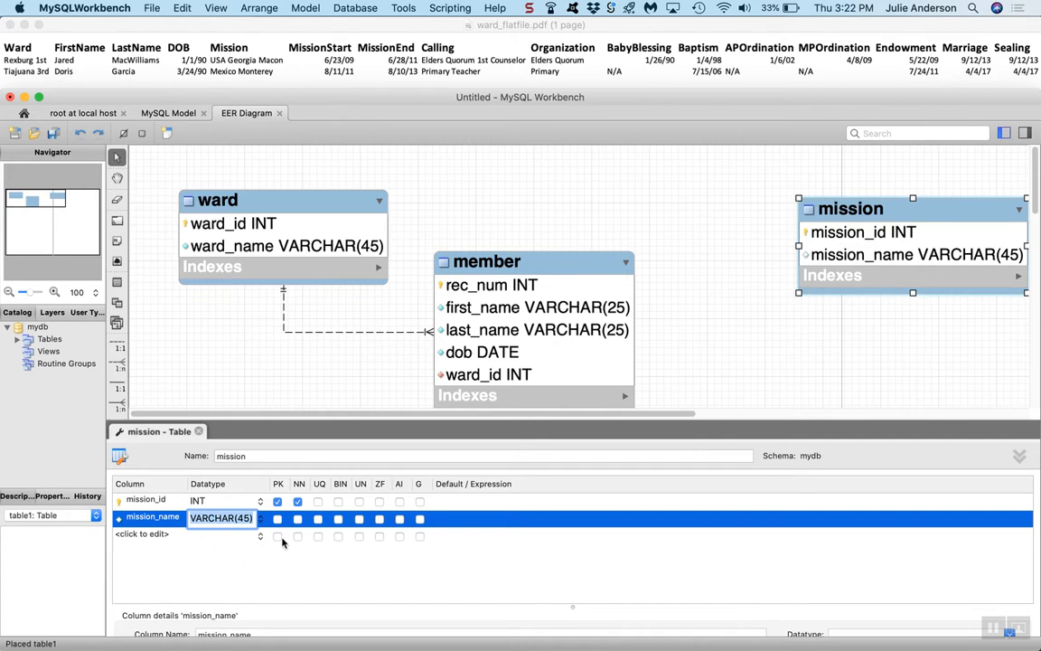
left_click(299, 519)
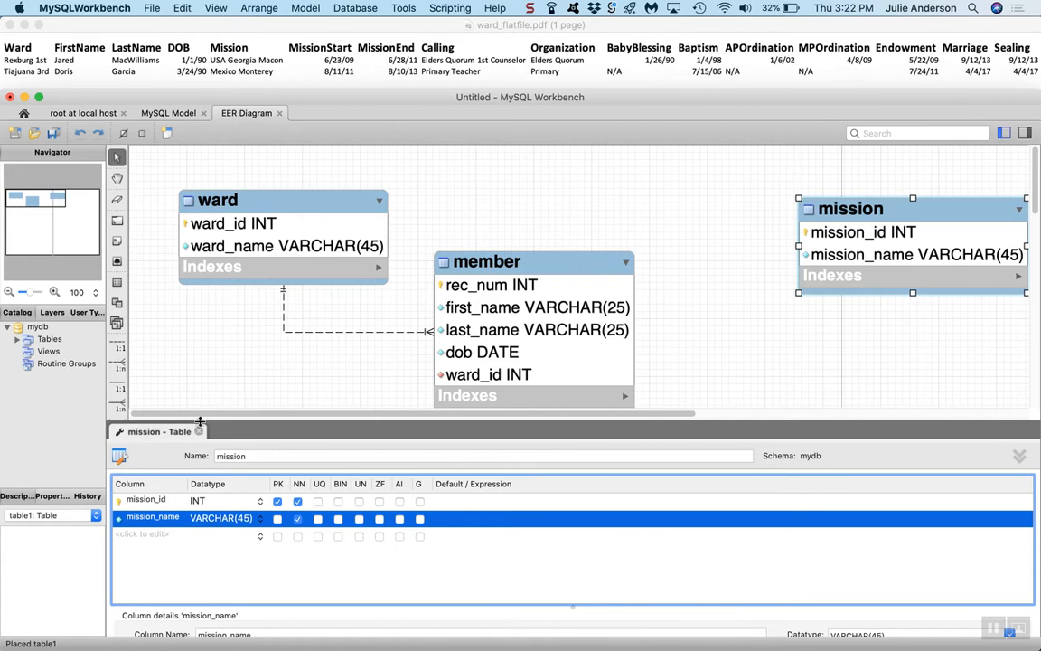
left_click(200, 432)
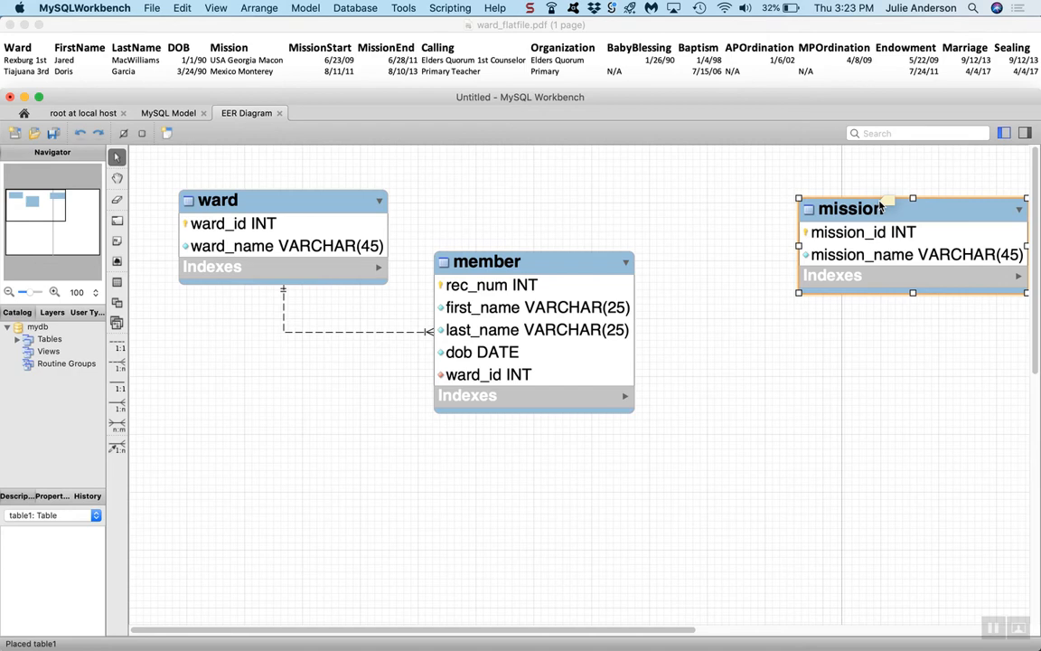
Create a many-to-many relationship between member and mission, and place the resulting associative table below and between the two
left_click(116, 425)
left_click(562, 343)
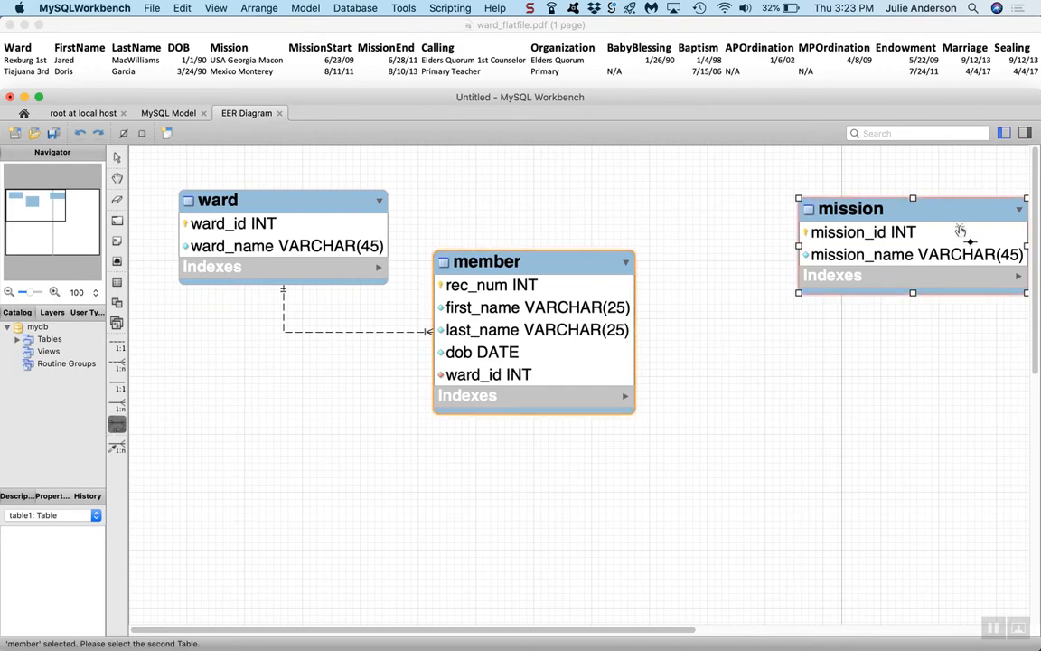
left_click(956, 229)
left_click_drag(712, 237, 769, 366)
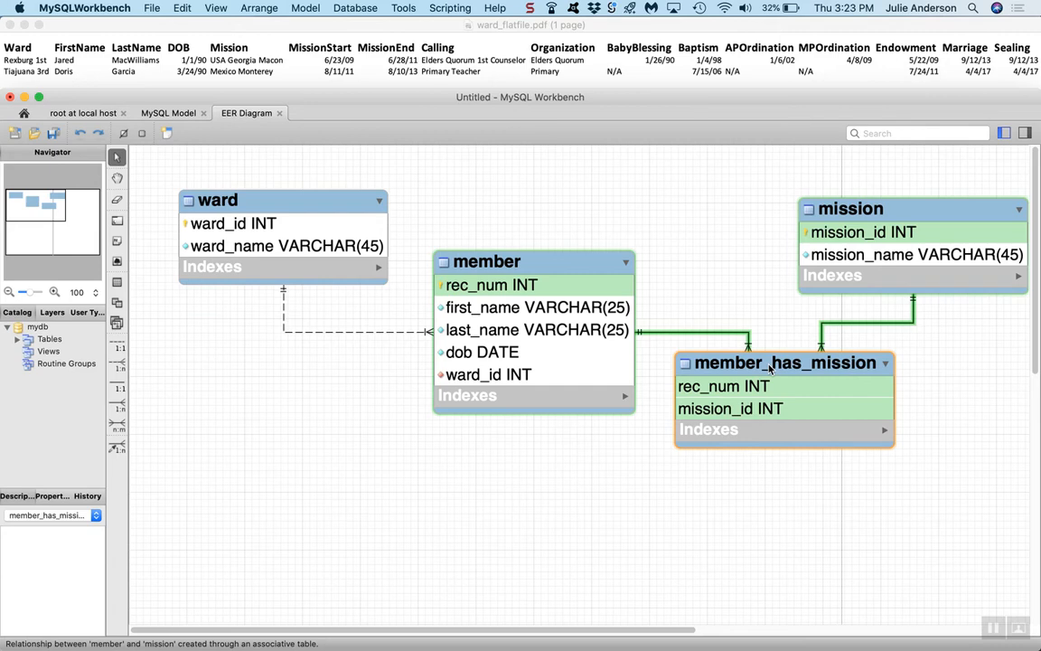
left_click_drag(770, 365, 770, 366)
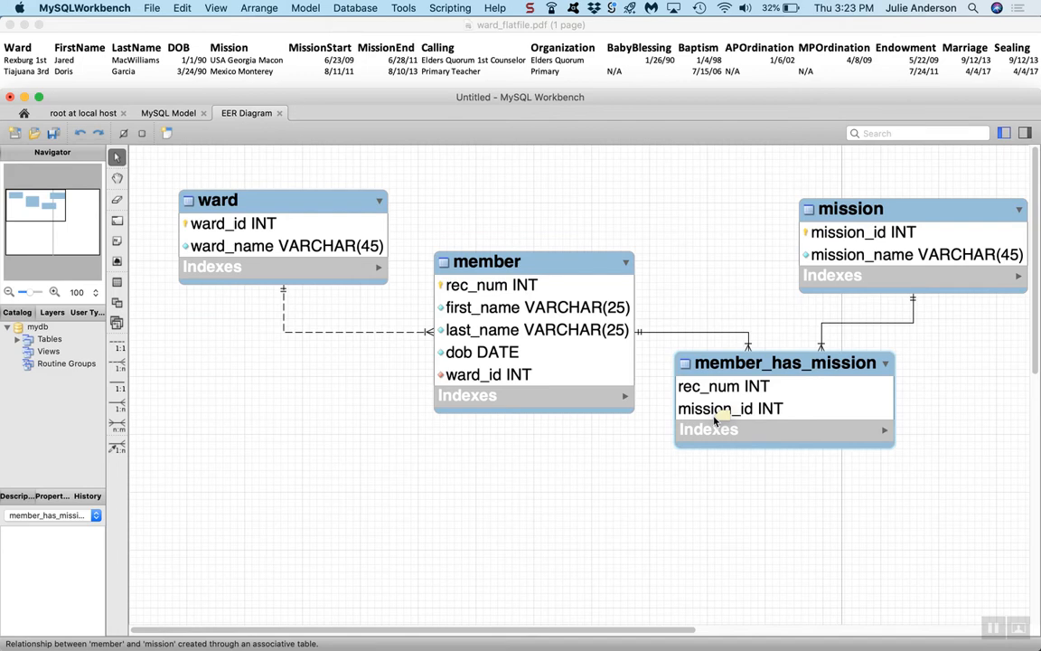
Rename the associative table between member and mission as member_mission
double_click(818, 396)
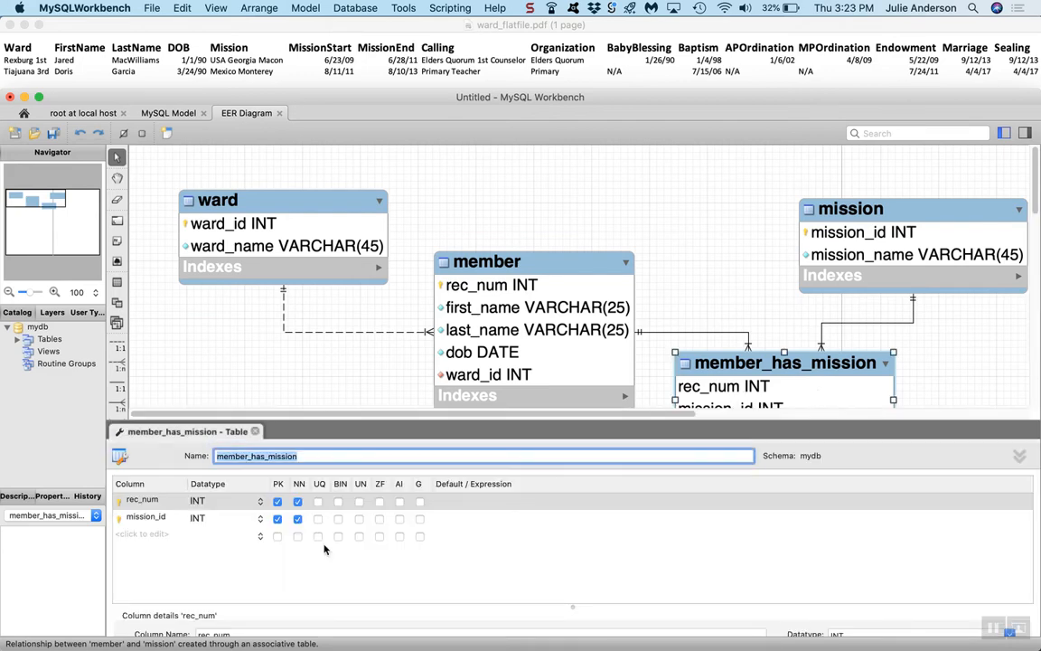
left_click(264, 456)
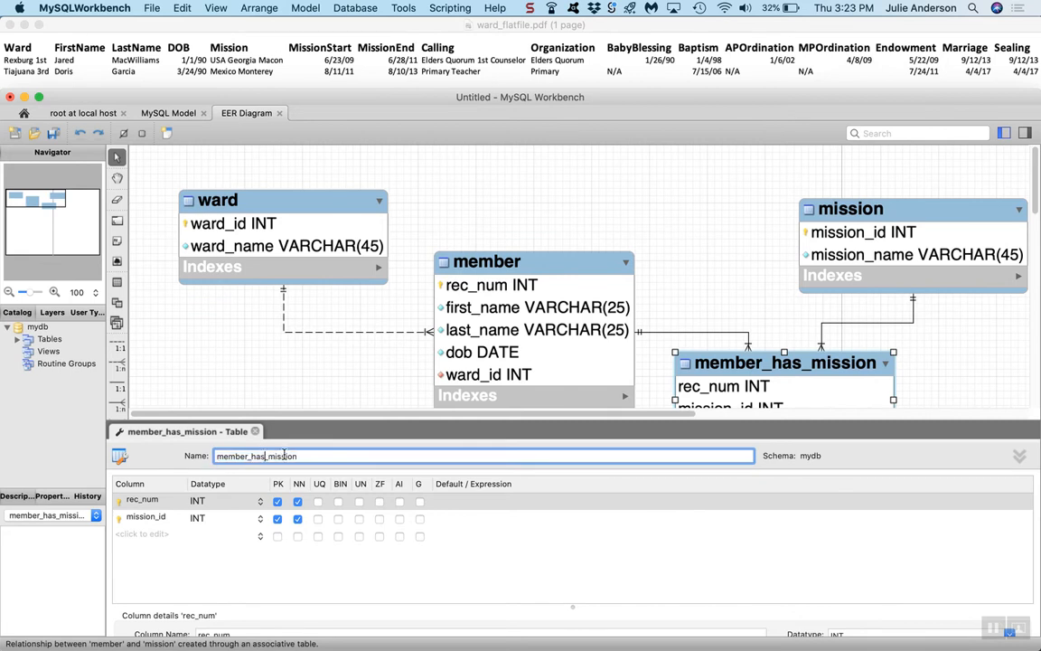
key("BackSpace")
key("BackSpace")
key("BackSpace")
key("BackSpace")
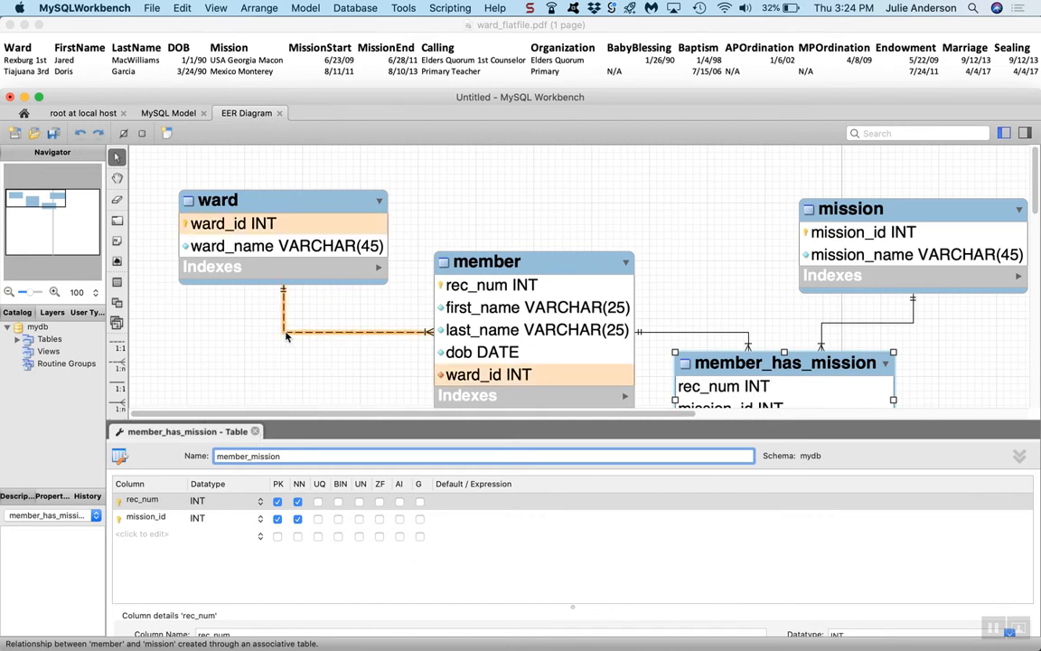
scroll(257, 308, "down", 3)
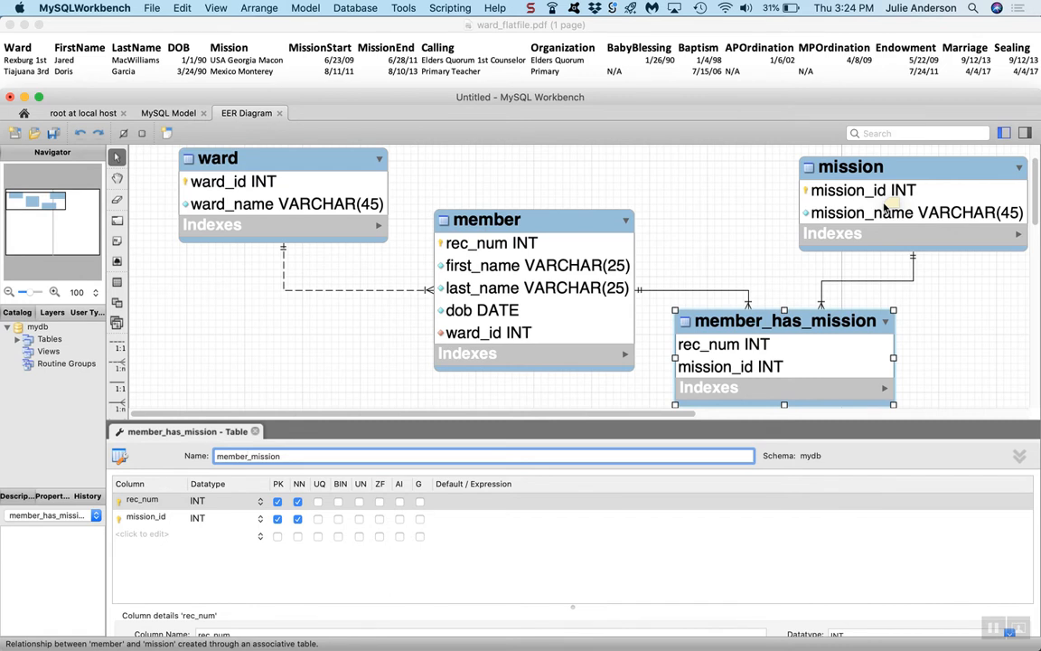
mouse_move(1005, 645)
left_click(360, 638)
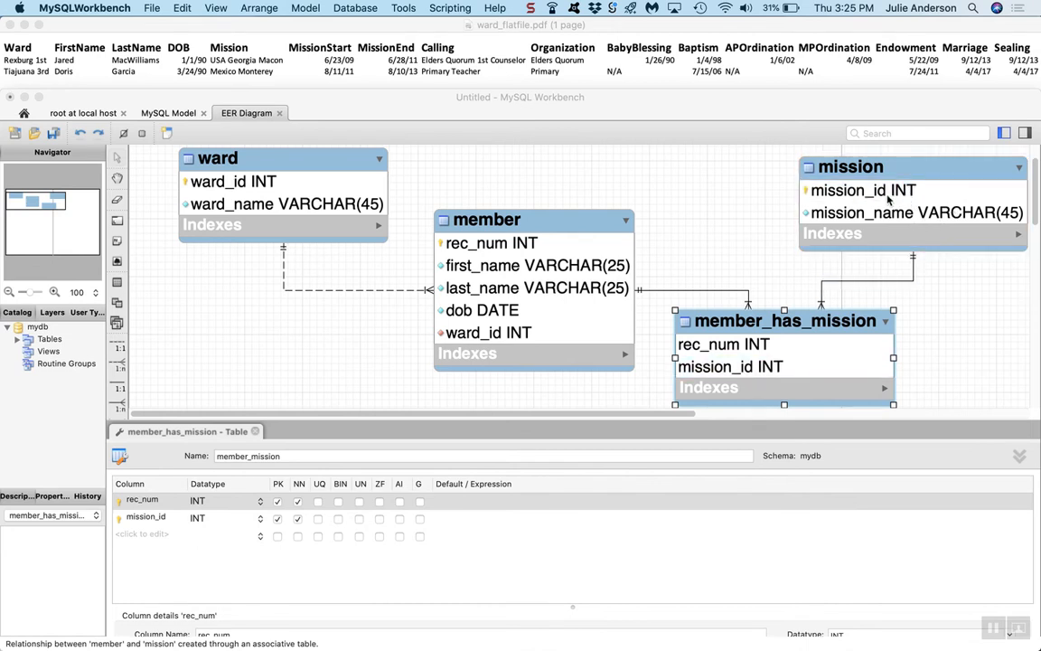
left_click(909, 187)
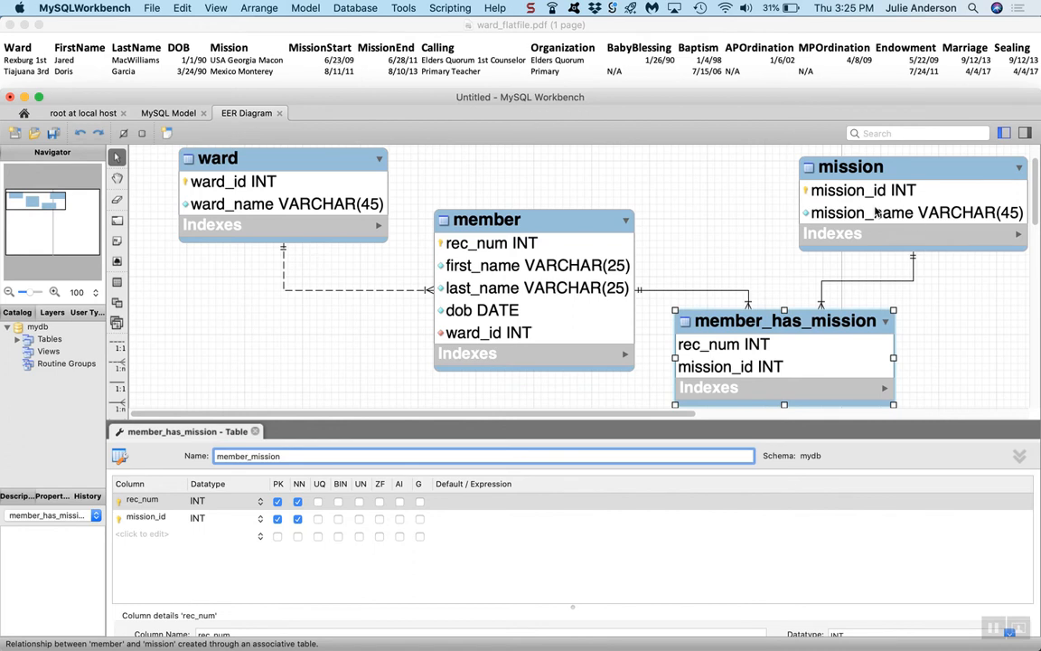
left_click(586, 288)
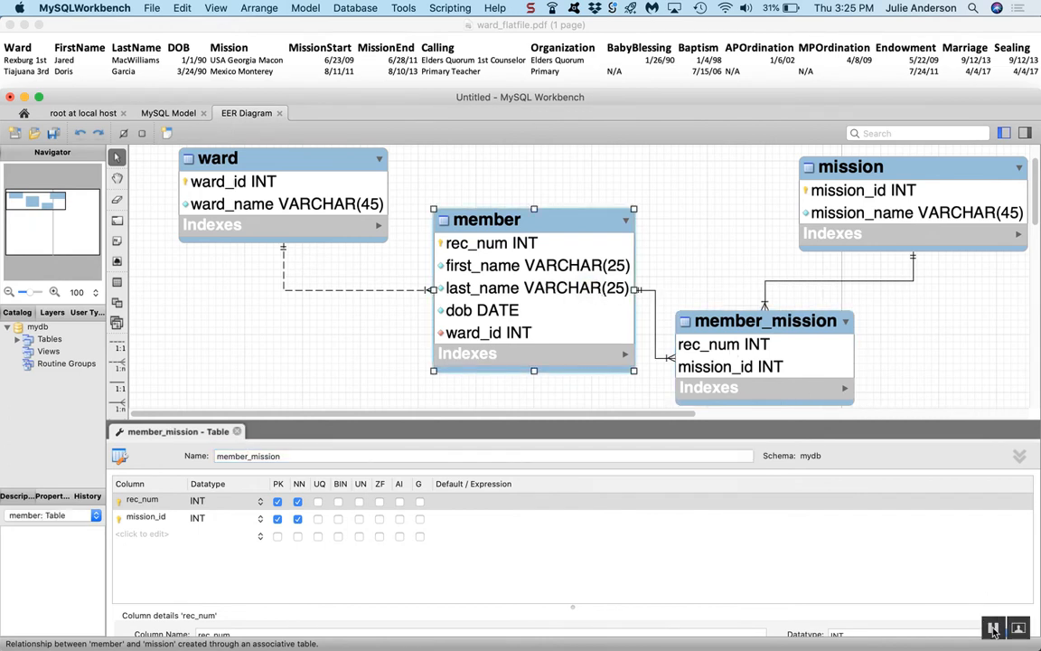
left_click(994, 628)
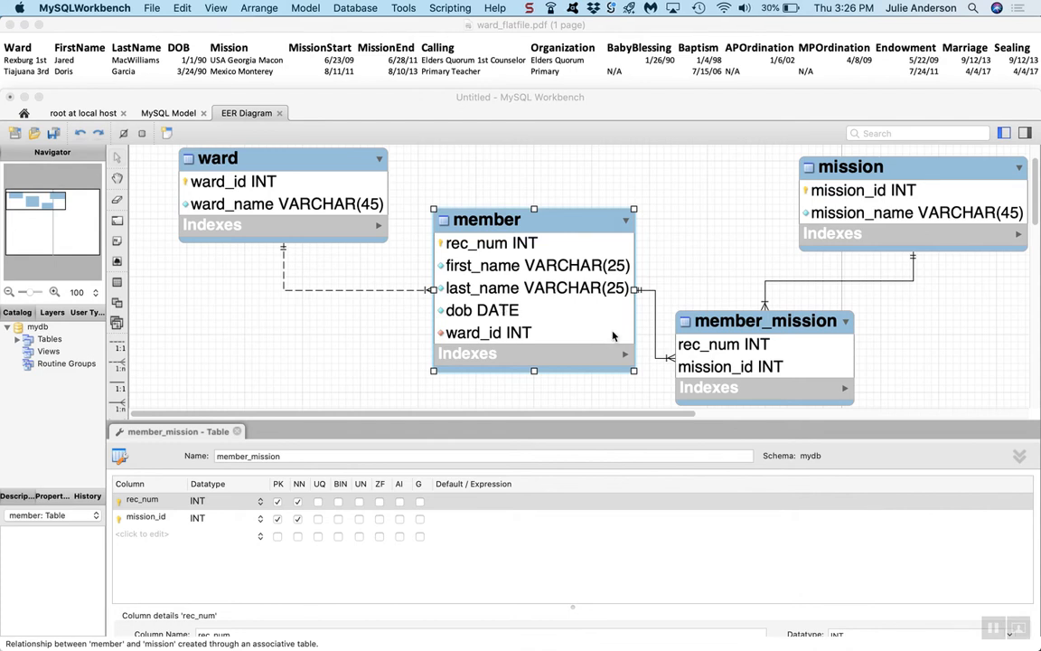
Add a mission_start column with the DATE datatype to the member_mission table
left_click(747, 374)
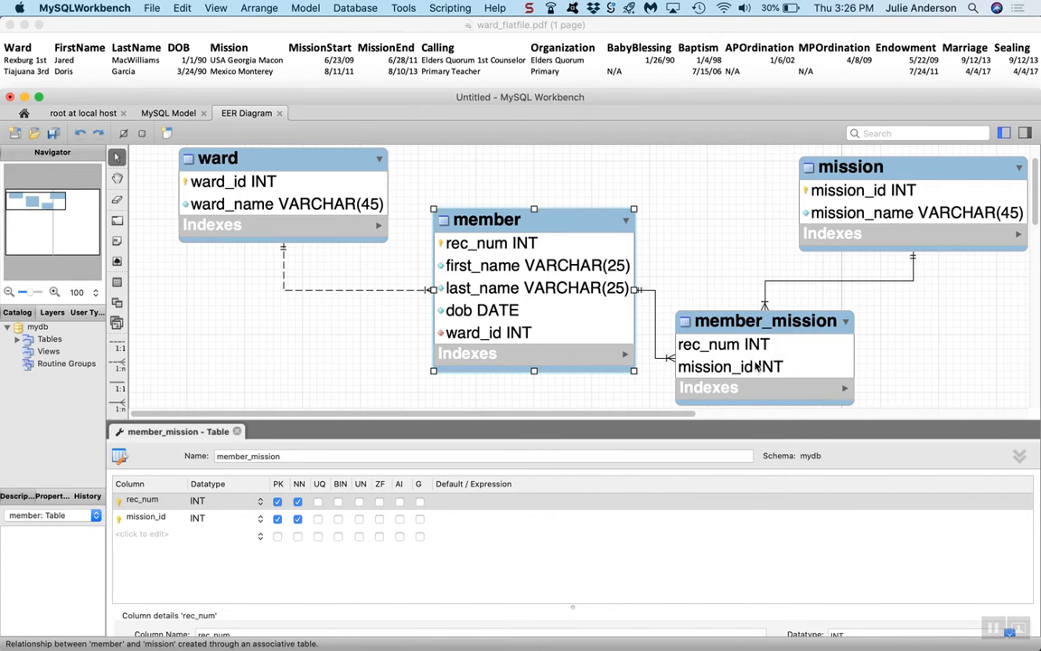
left_click(751, 366)
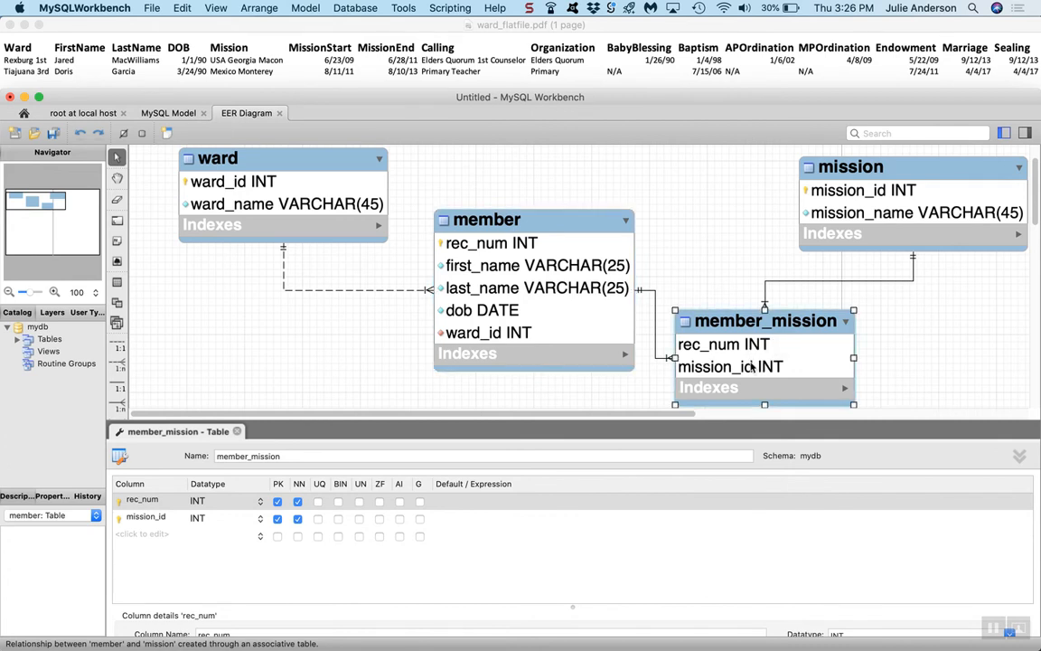
left_click(146, 536)
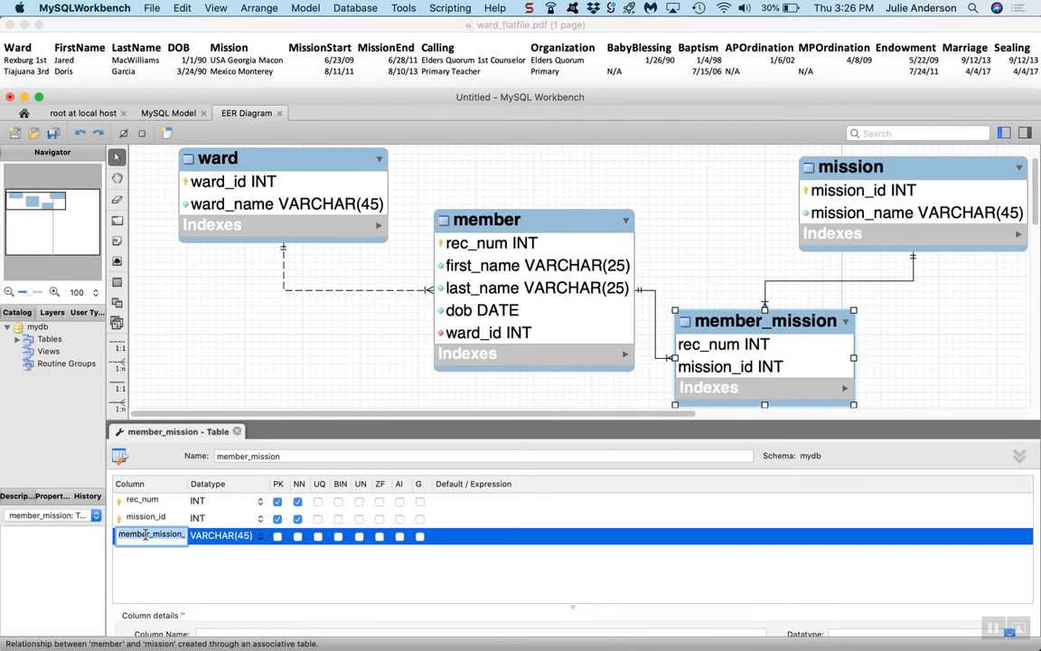
type("mission_start")
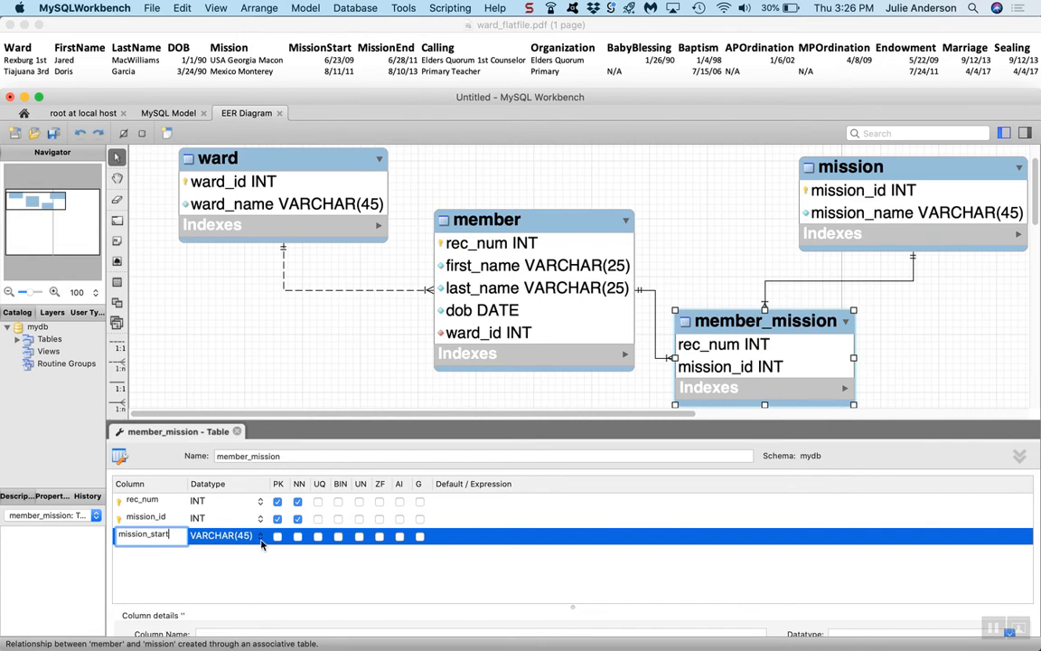
left_click(262, 540)
scroll(224, 596, "down", 5)
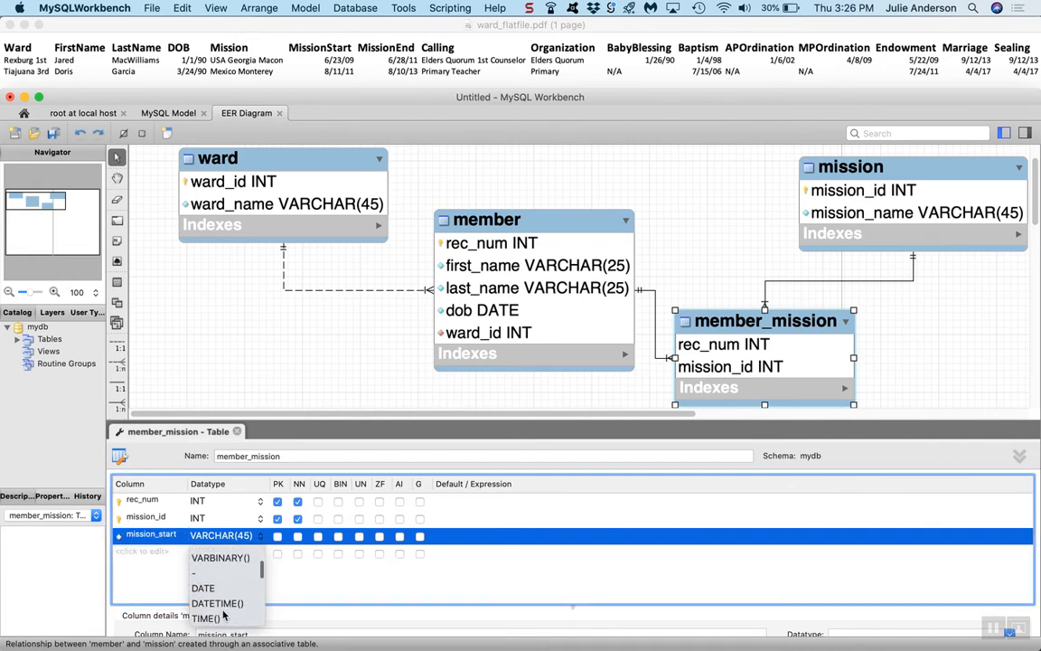
left_click(203, 587)
Add a mission_end column with the DATE datatype to the member_mission table
left_click(148, 551)
type("mission_end")
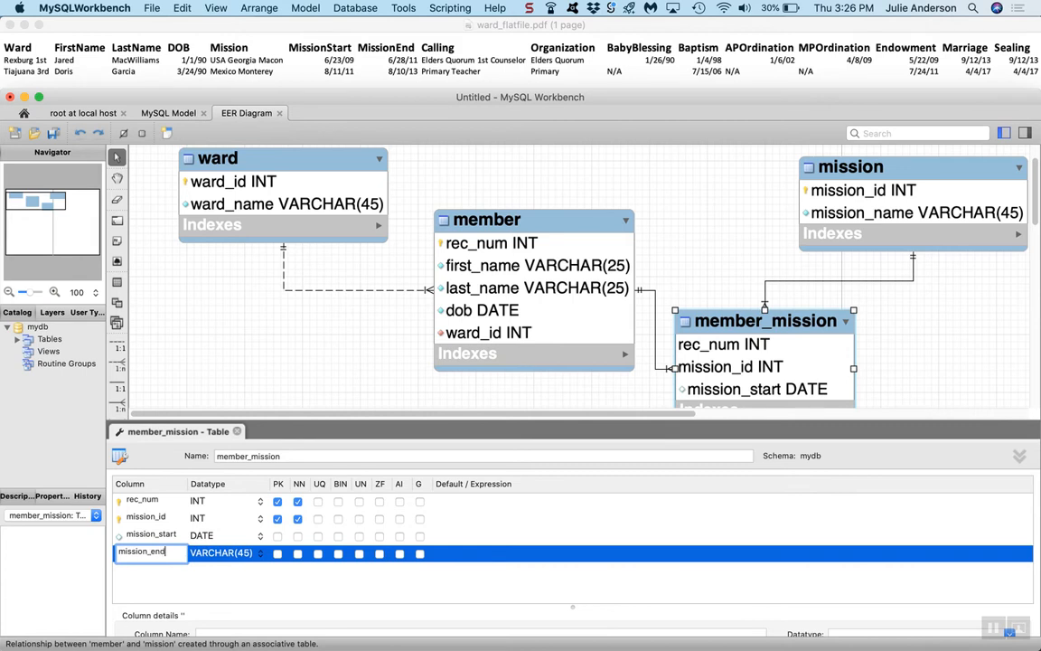
left_click(261, 553)
scroll(234, 606, "down", 3)
scroll(233, 615, "down", 3)
left_click(197, 538)
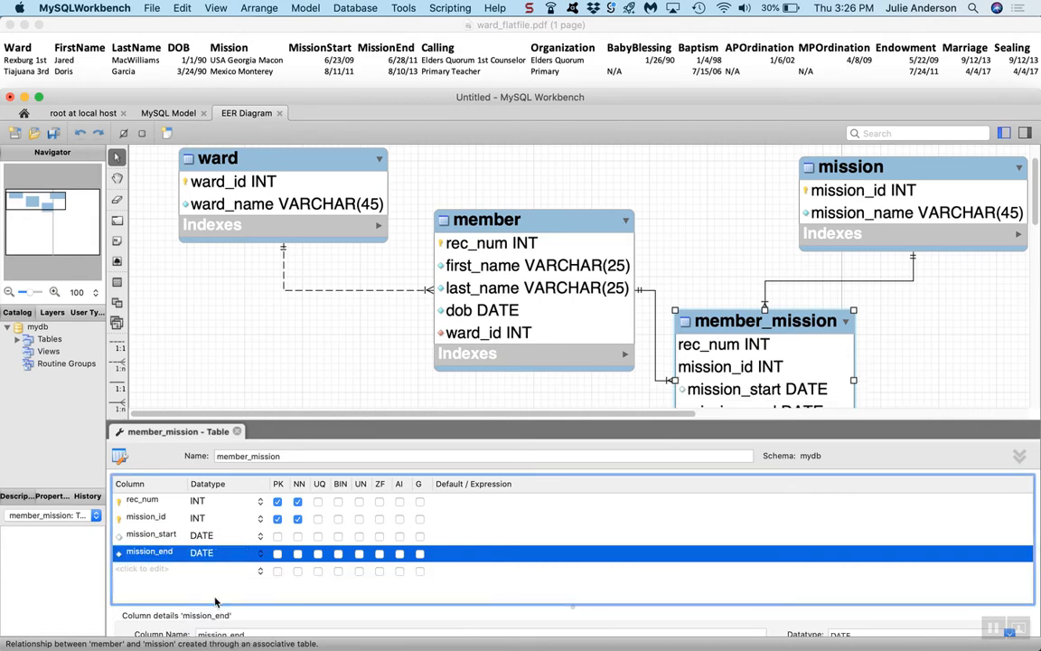
Make mission_start and mission_end not null, and close the member_mission table editor
left_click(299, 536)
left_click(307, 378)
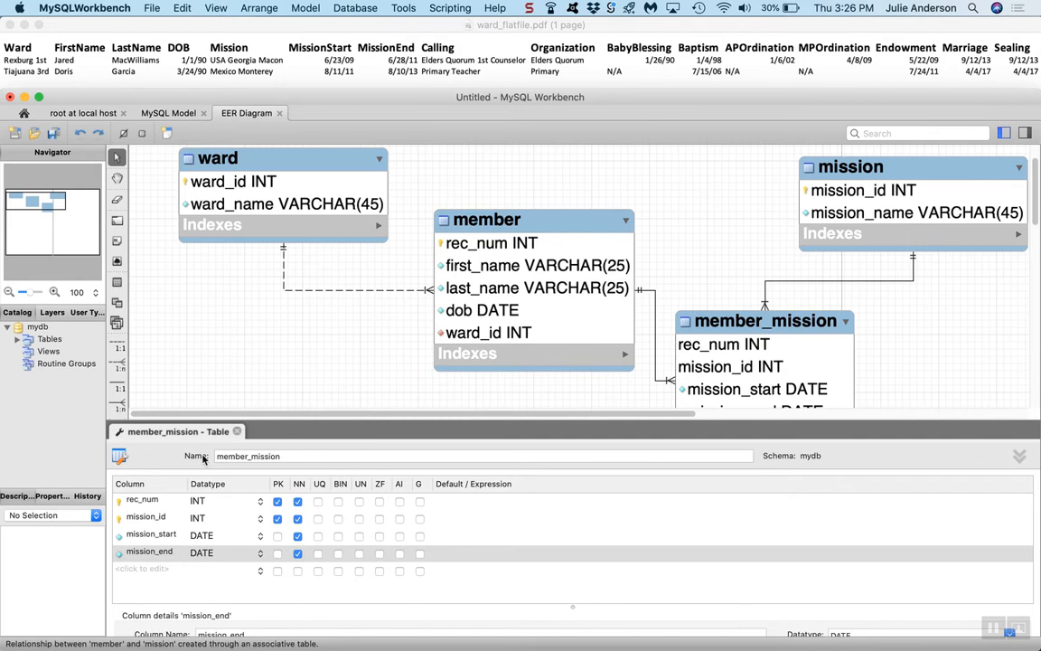
left_click(237, 432)
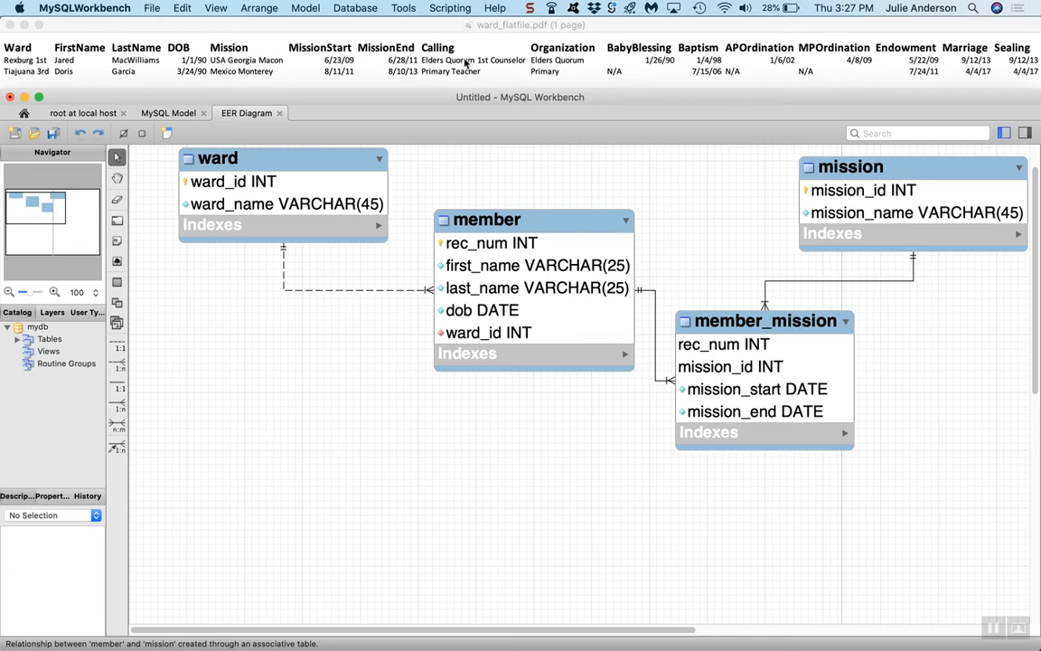
Place a new table below the member table and name it calling
left_click(117, 283)
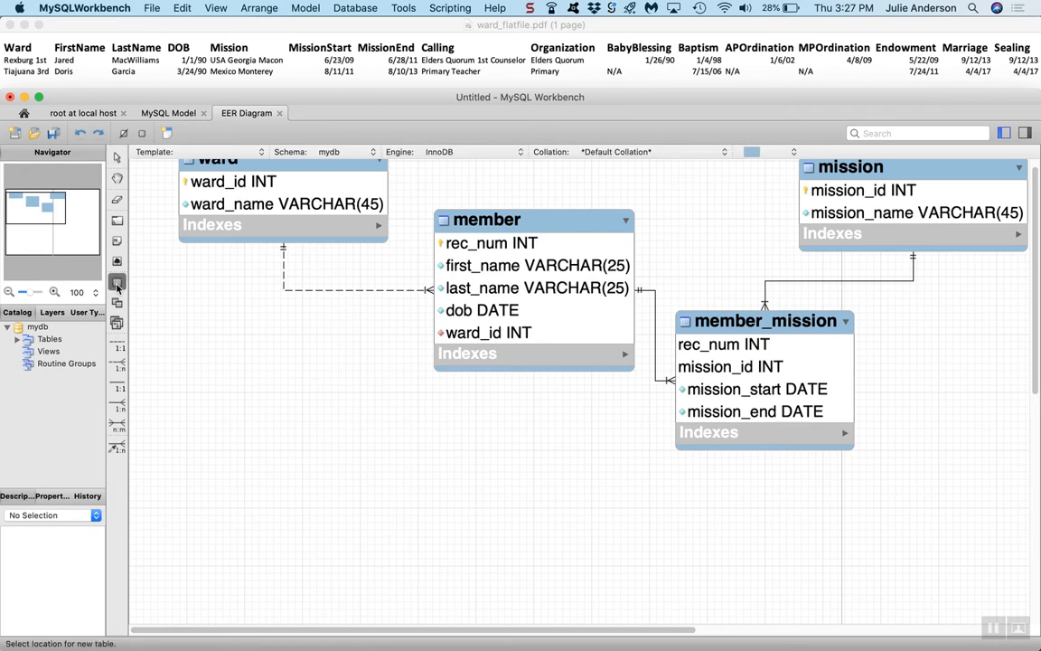
left_click(438, 461)
double_click(463, 461)
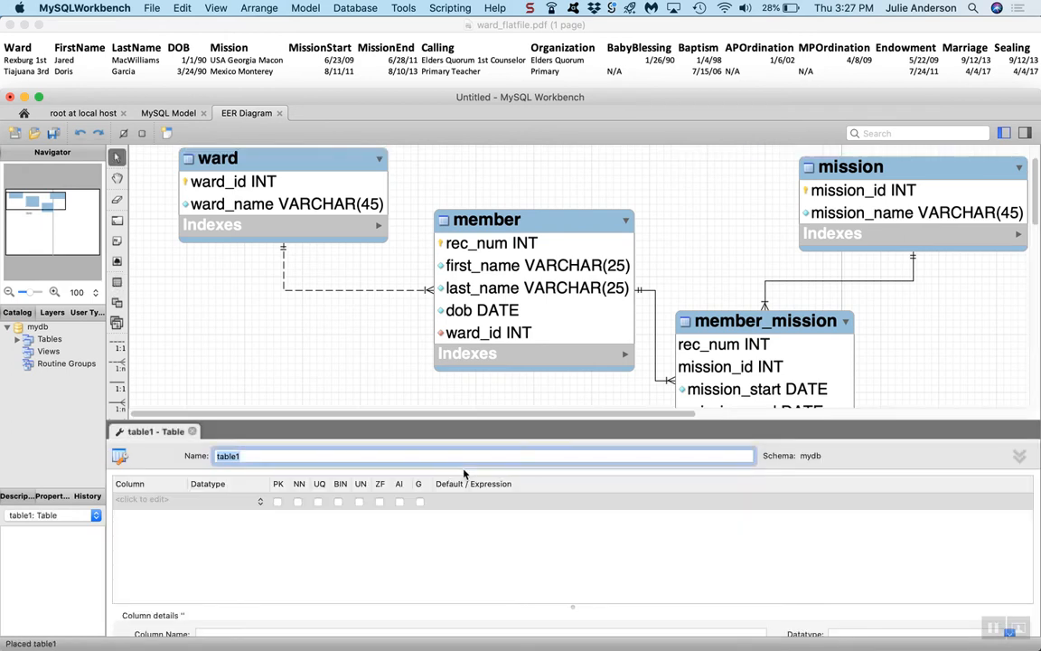
type("calling")
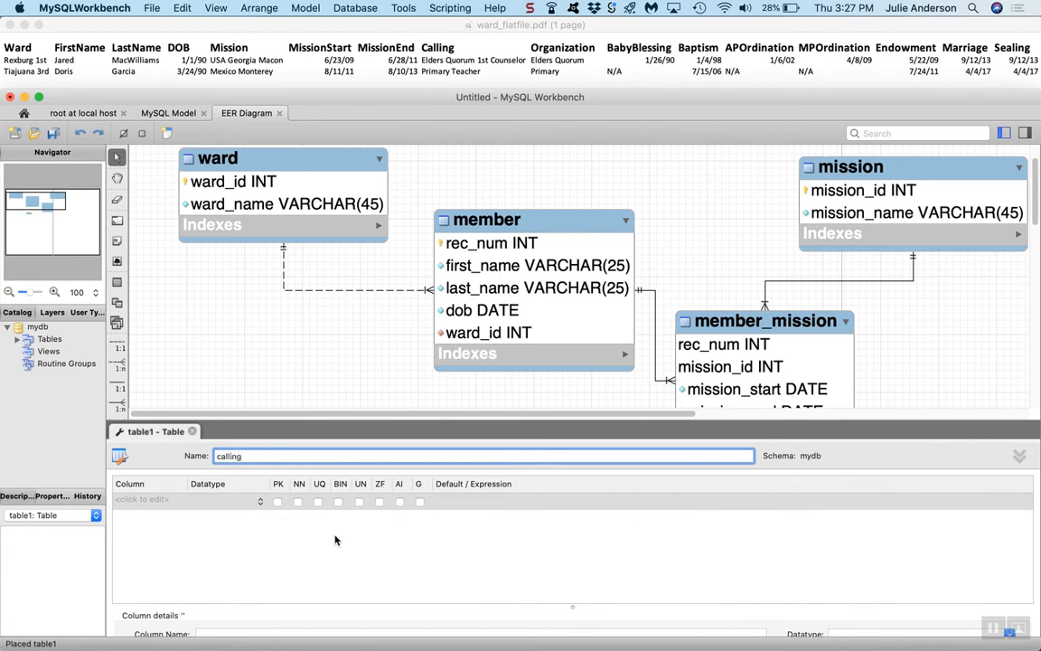
Give the calling table an INT primary key calling_id and a not-null VARCHAR(45) column calling_name, and close its editor
double_click(153, 499)
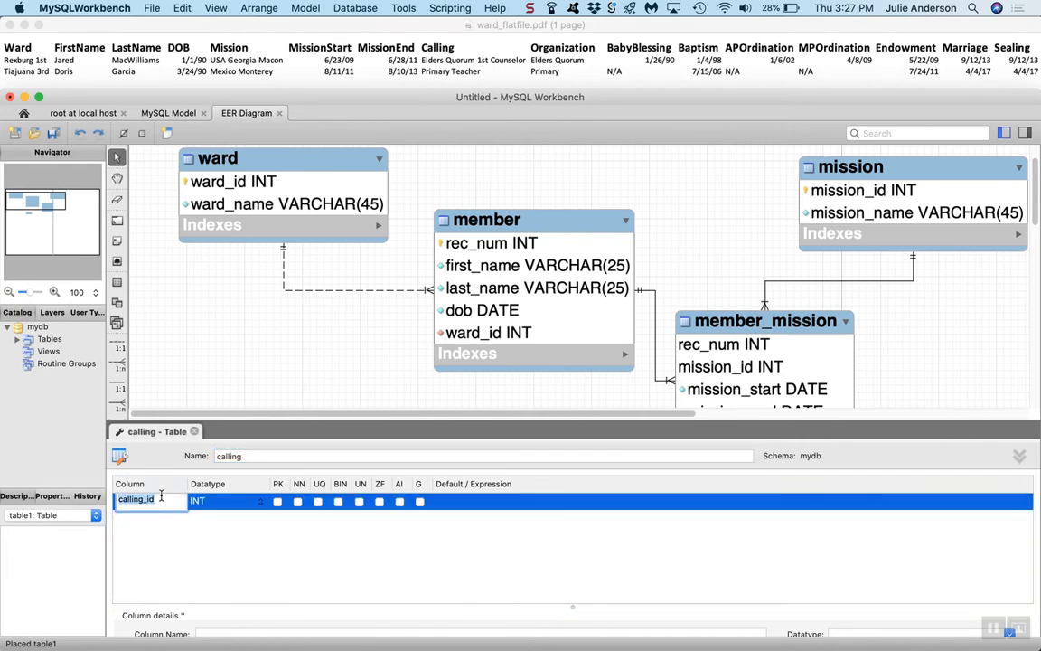
key("Return")
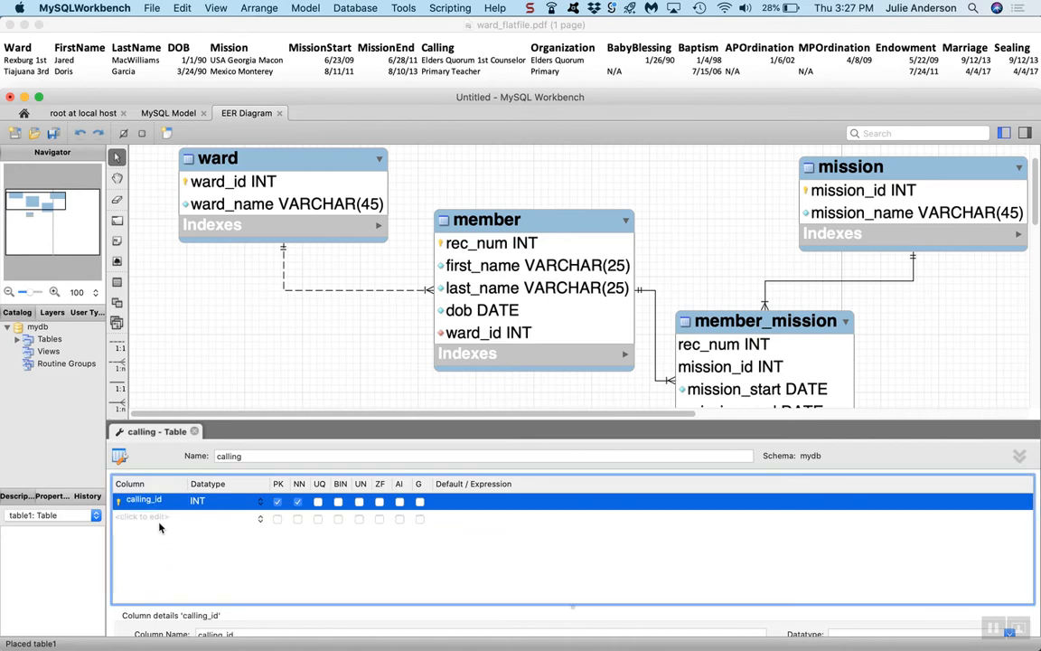
double_click(154, 517)
type("calling_co")
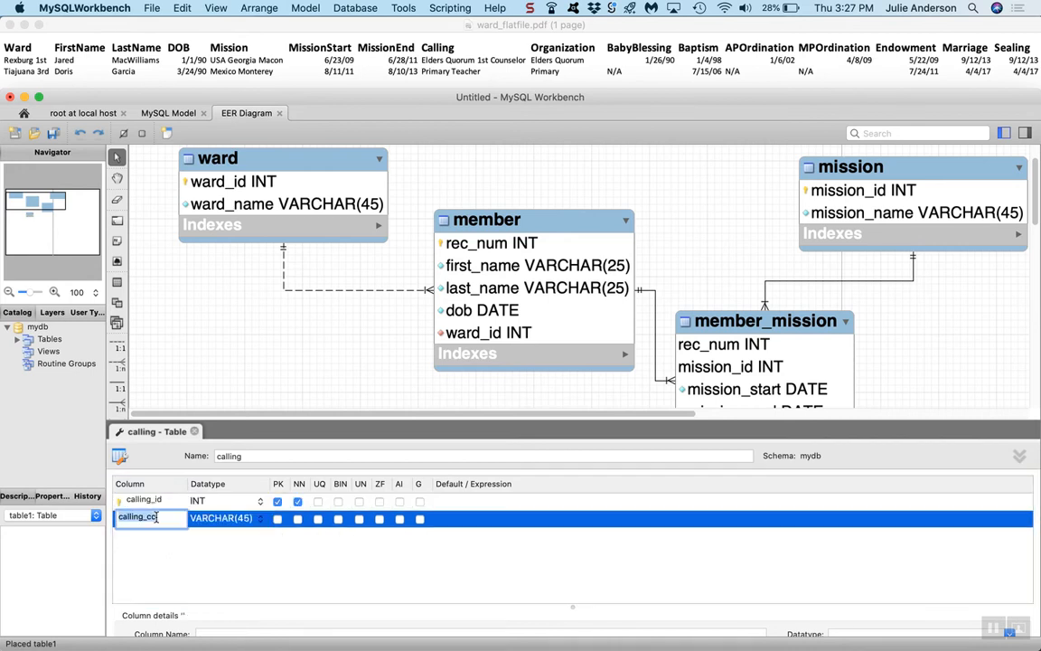
type("calling_name")
left_click(298, 521)
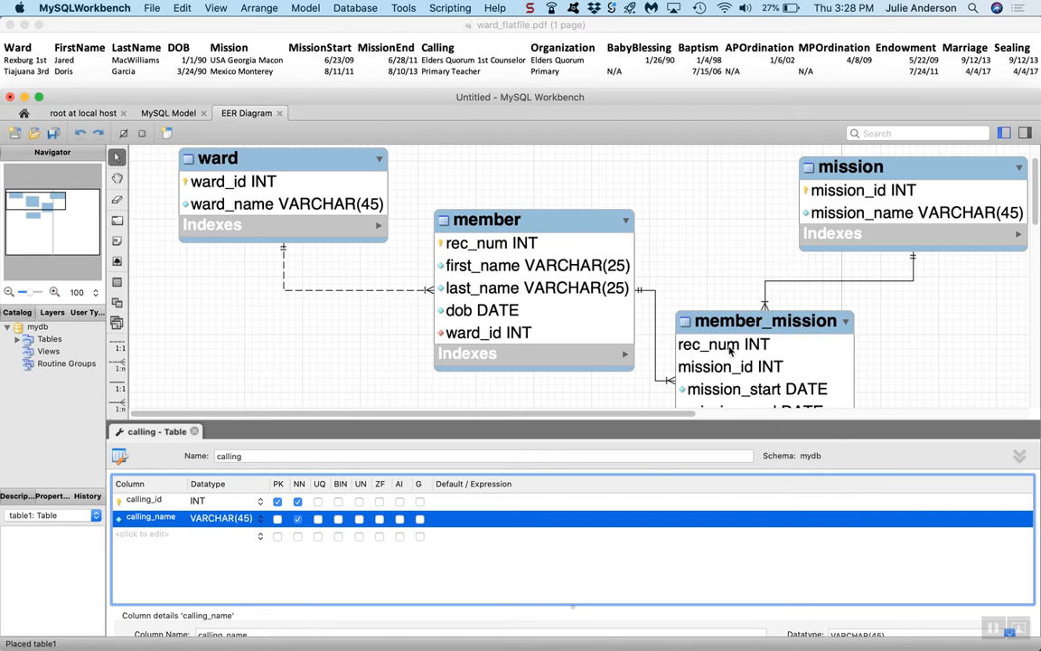
left_click(193, 431)
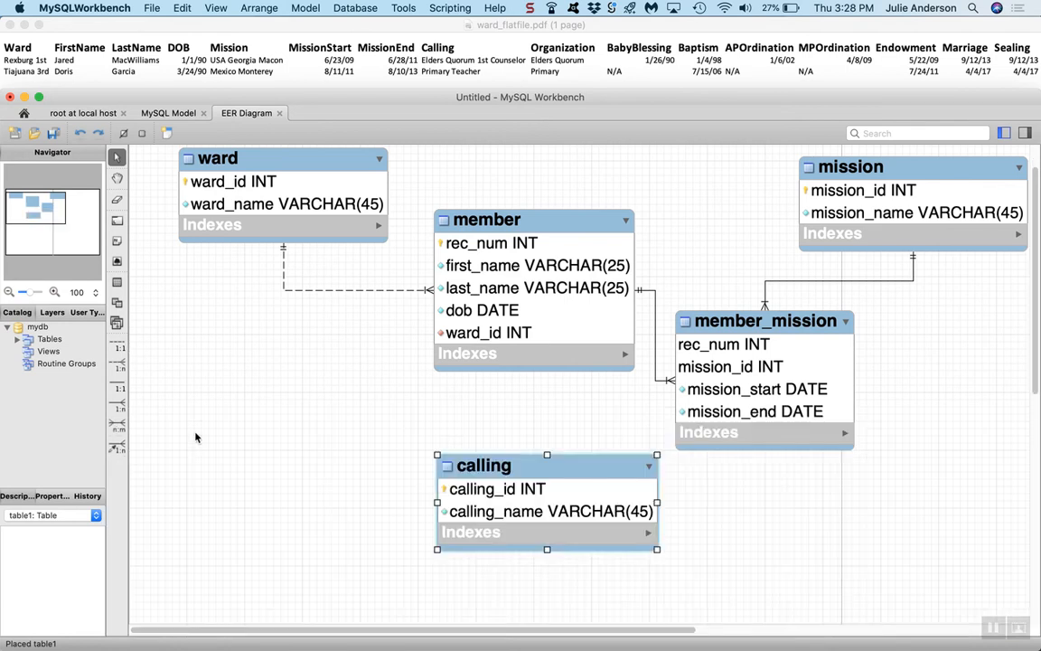
Try linking calling and member with a many-to-many relationship, and delete the resulting calling_has_member table
left_click(117, 424)
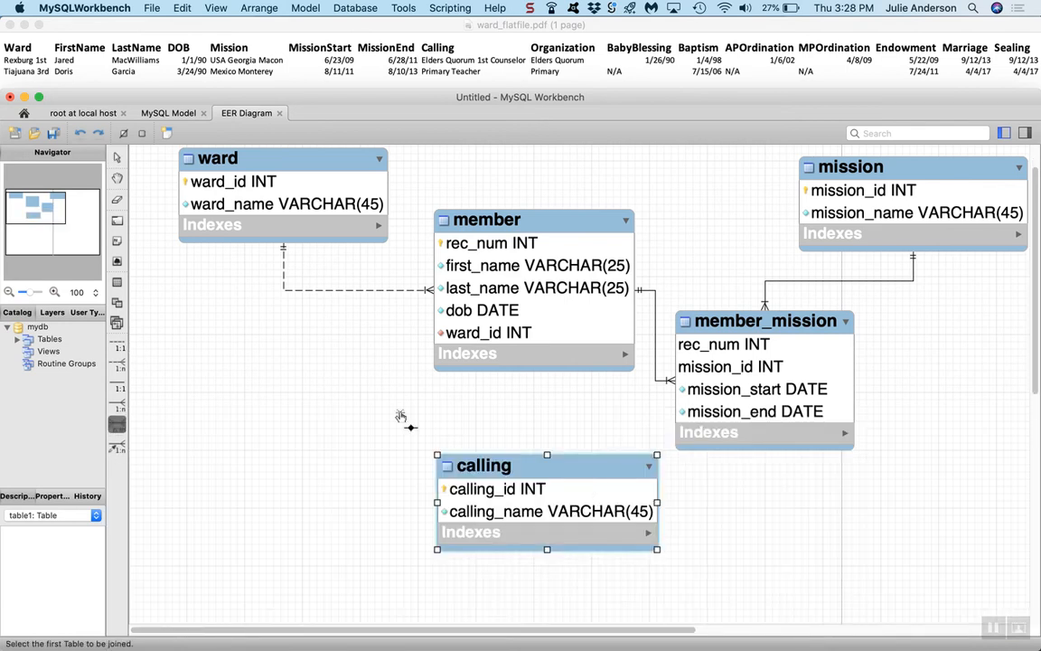
left_click(472, 495)
left_click(498, 349)
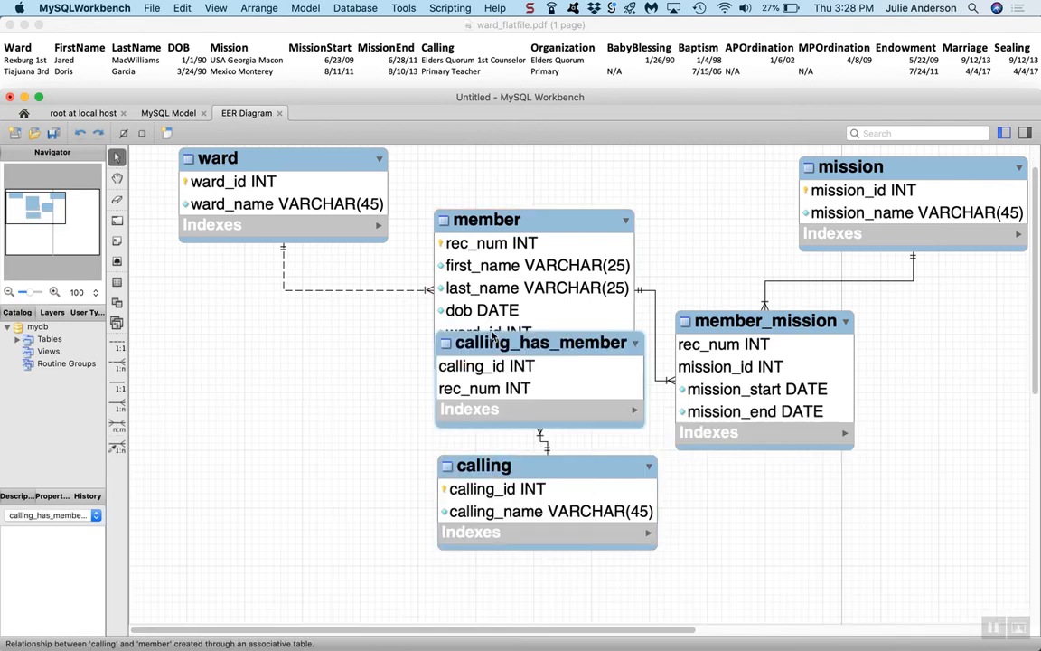
left_click_drag(461, 382, 261, 388)
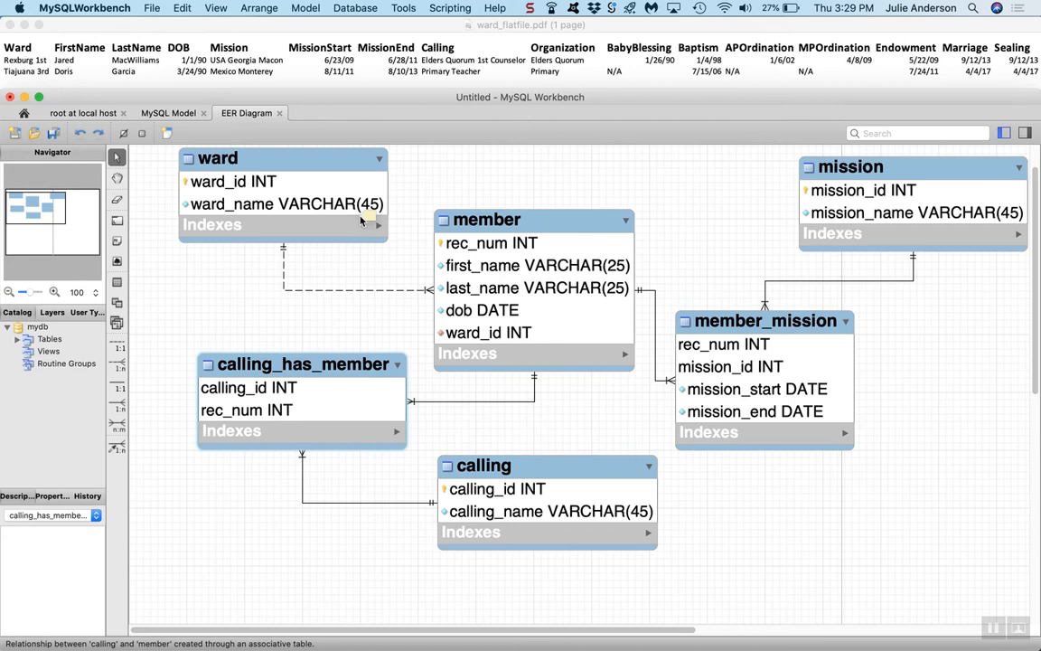
right_click(276, 397)
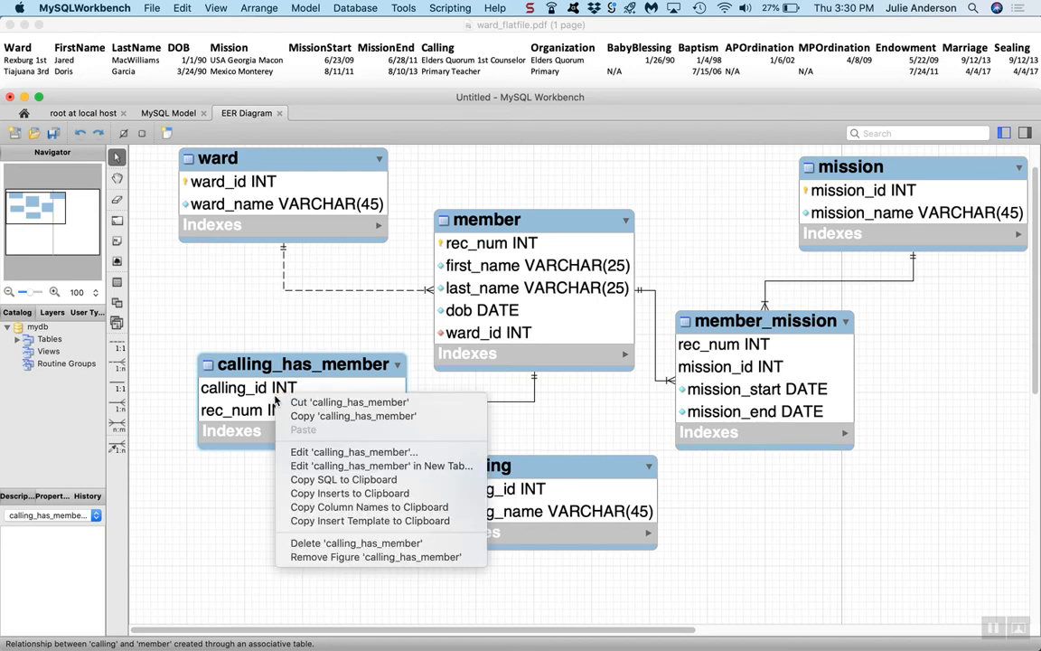
left_click(316, 542)
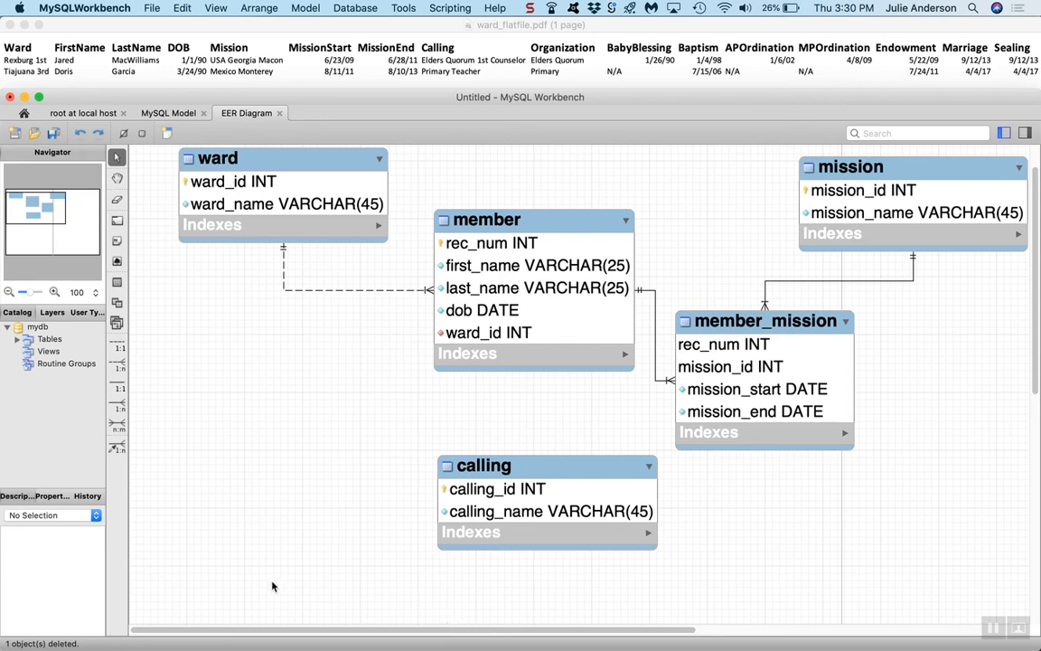
Create a one-to-many non-identifying relationship between member and calling, with calling receiving the rec_num foreign key
left_click(118, 365)
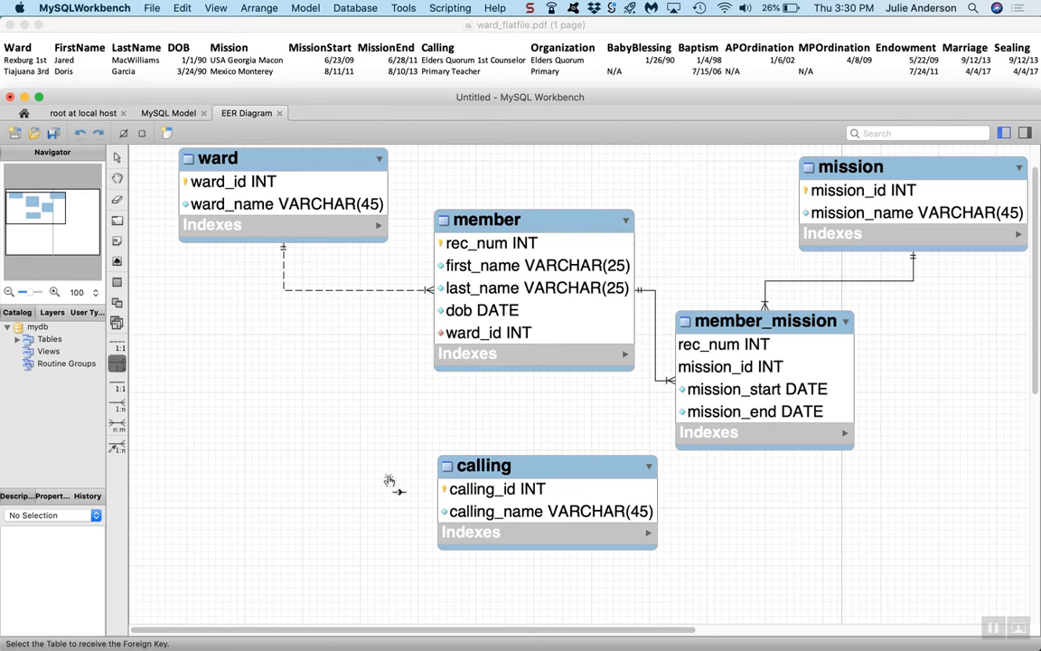
left_click(554, 522)
left_click(554, 342)
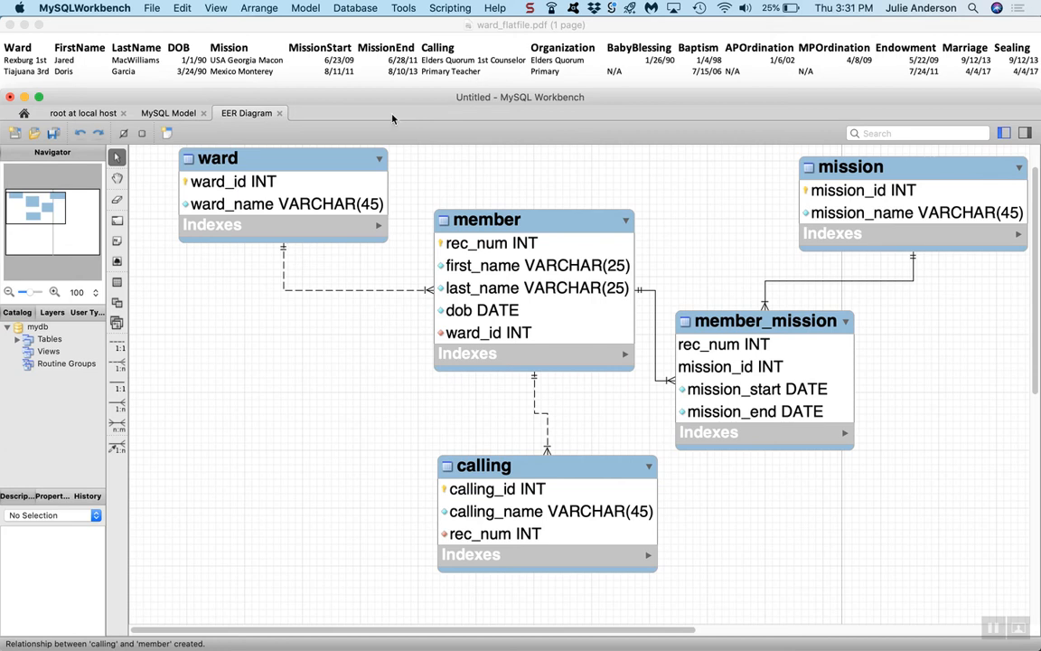
Place a new table in the empty area between ward and calling, and name it organization
left_click(116, 282)
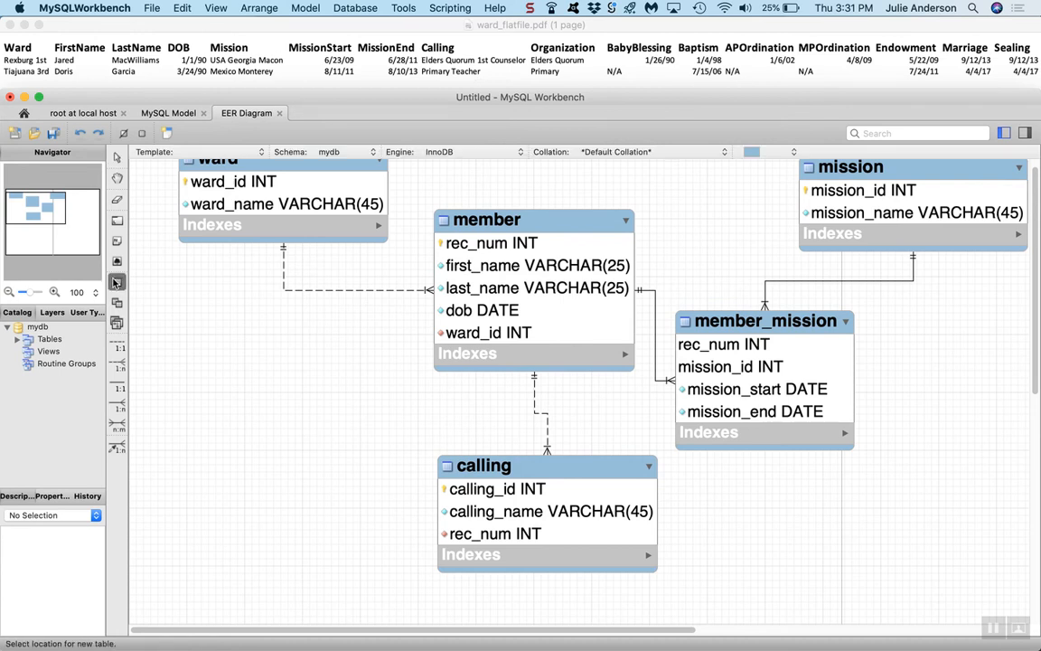
left_click(274, 400)
double_click(280, 398)
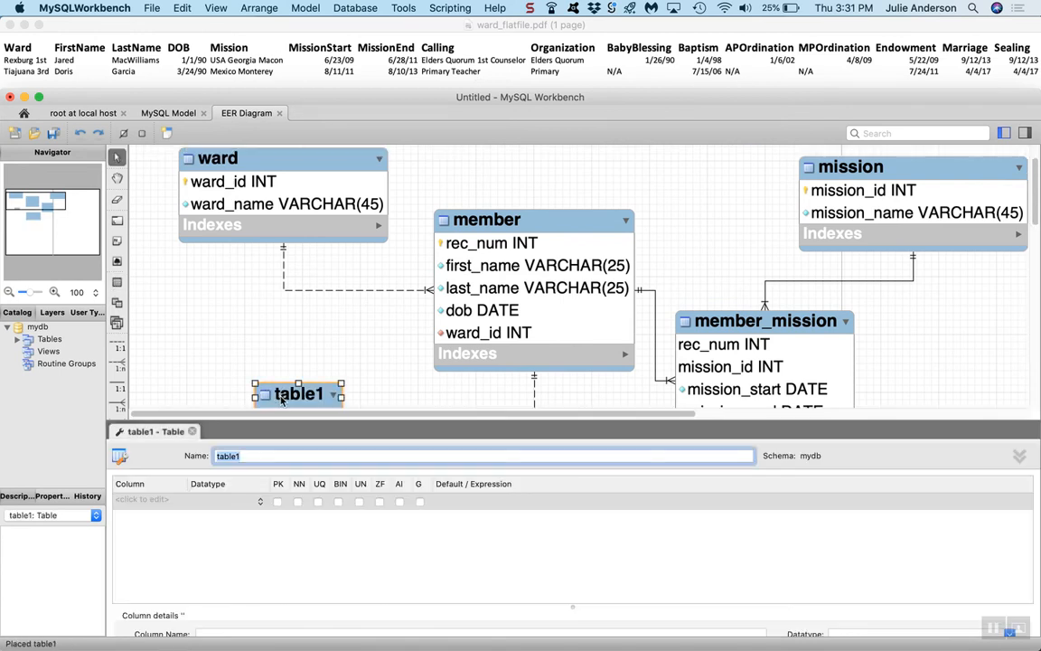
type("organization")
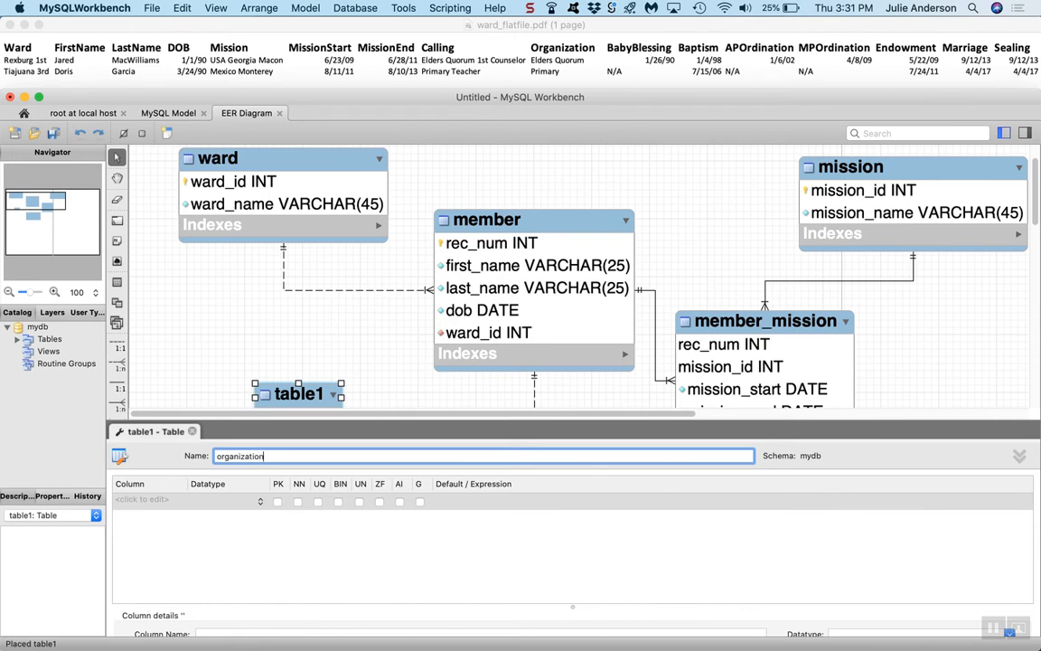
Give the organization table an INT primary key organization_id and a not-null VARCHAR(45) column org_name, and move it clear of calling
left_click(181, 499)
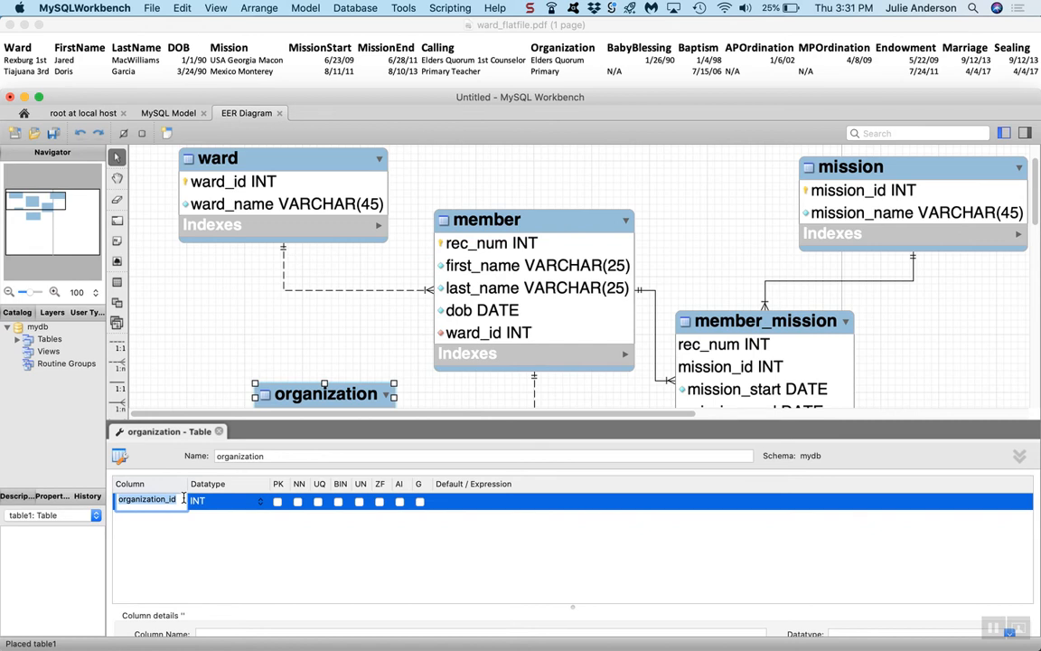
left_click(149, 518)
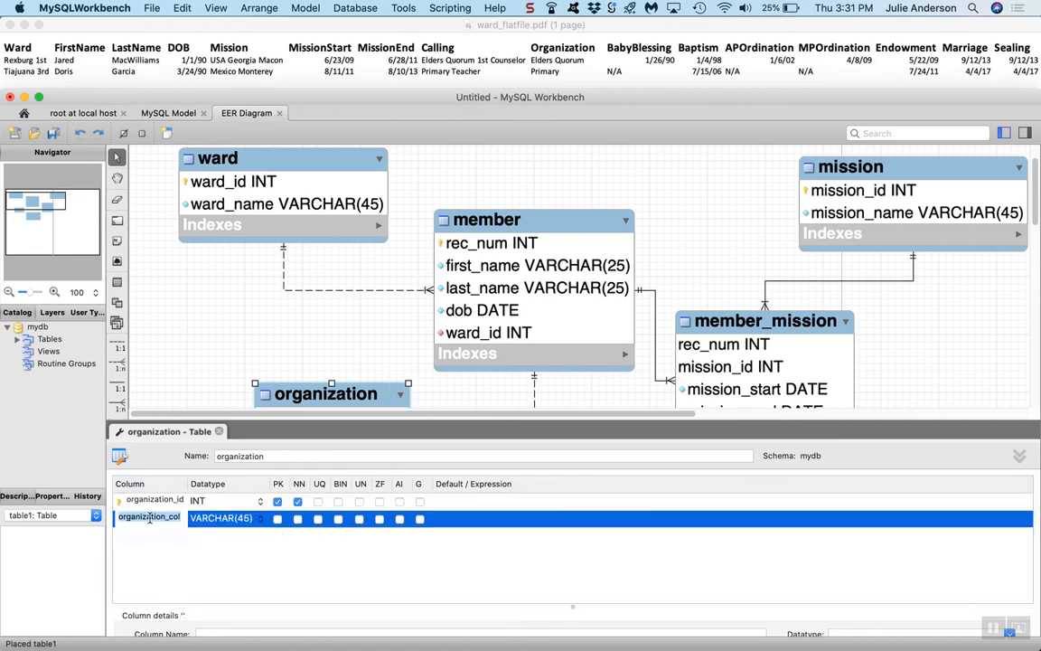
type("org_name")
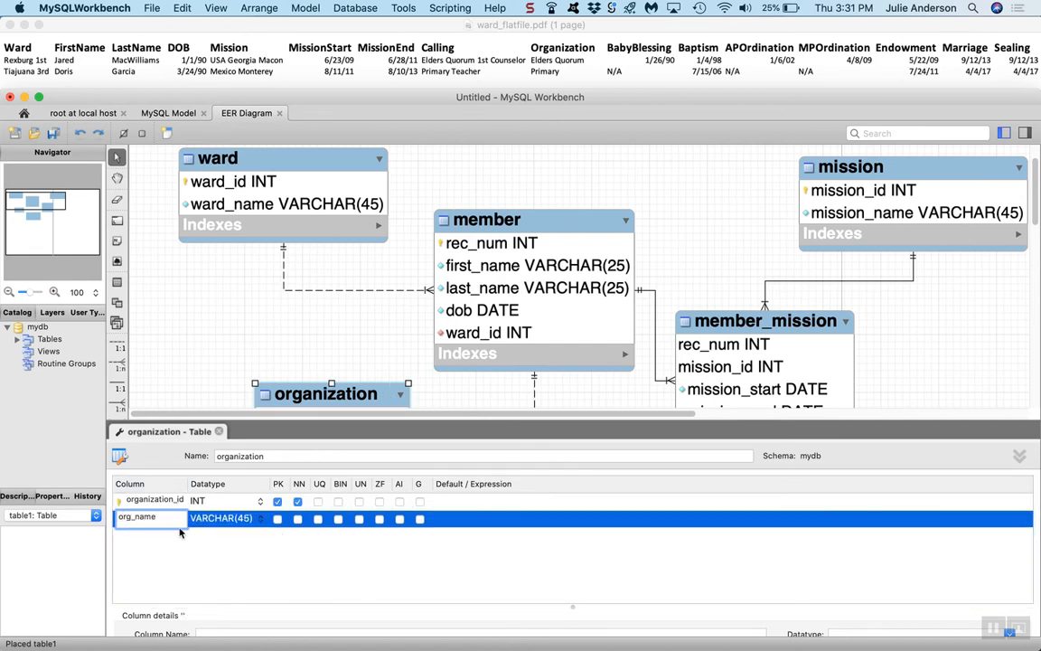
left_click(297, 518)
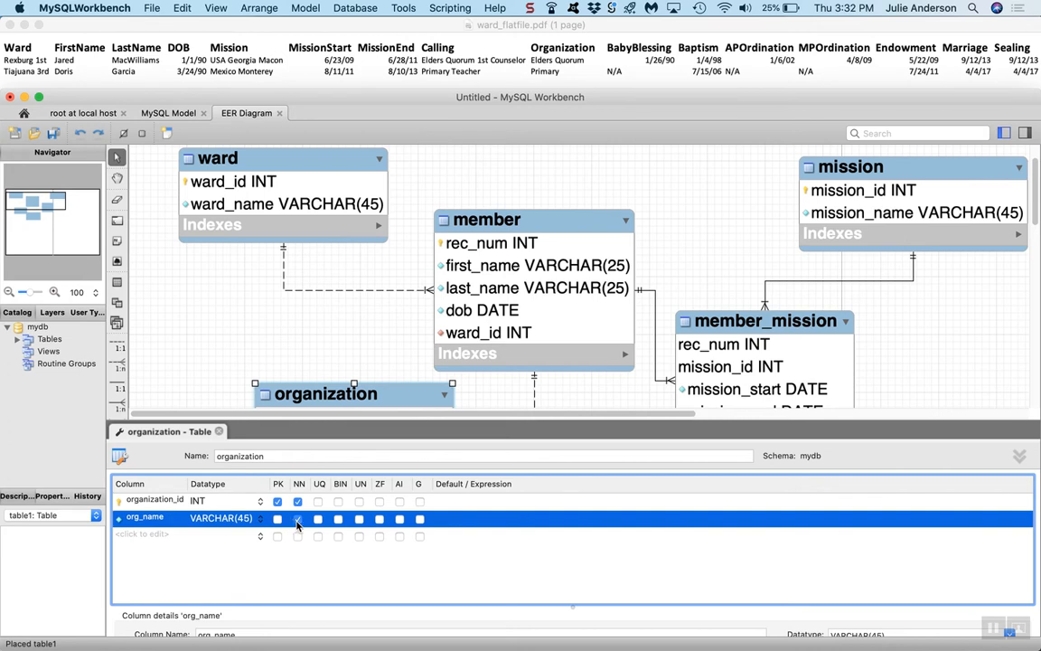
left_click(218, 438)
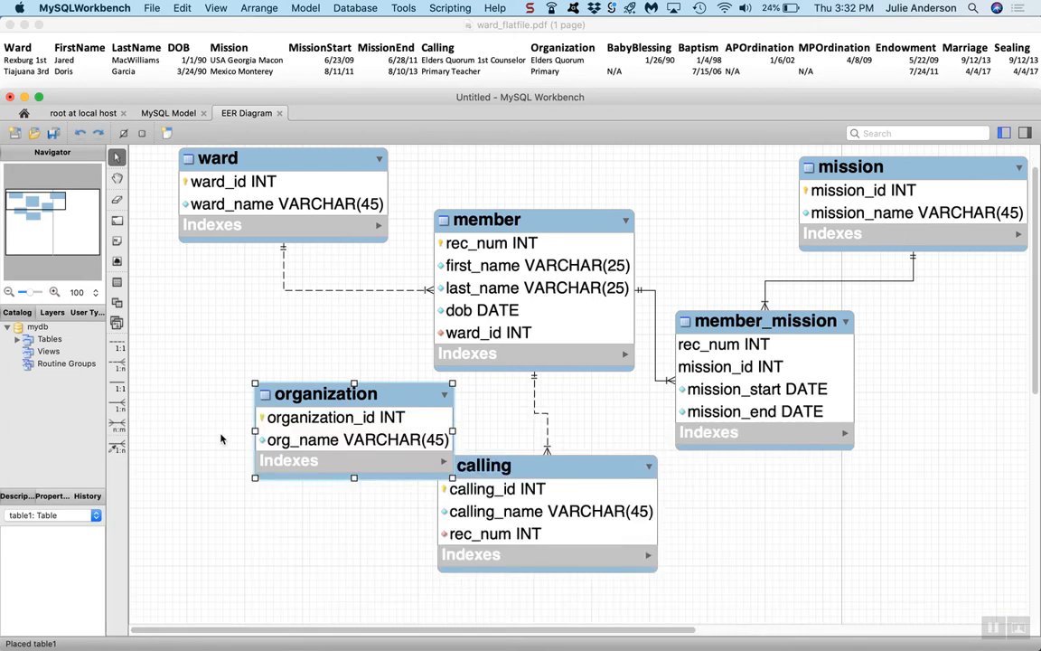
left_click_drag(372, 395, 306, 394)
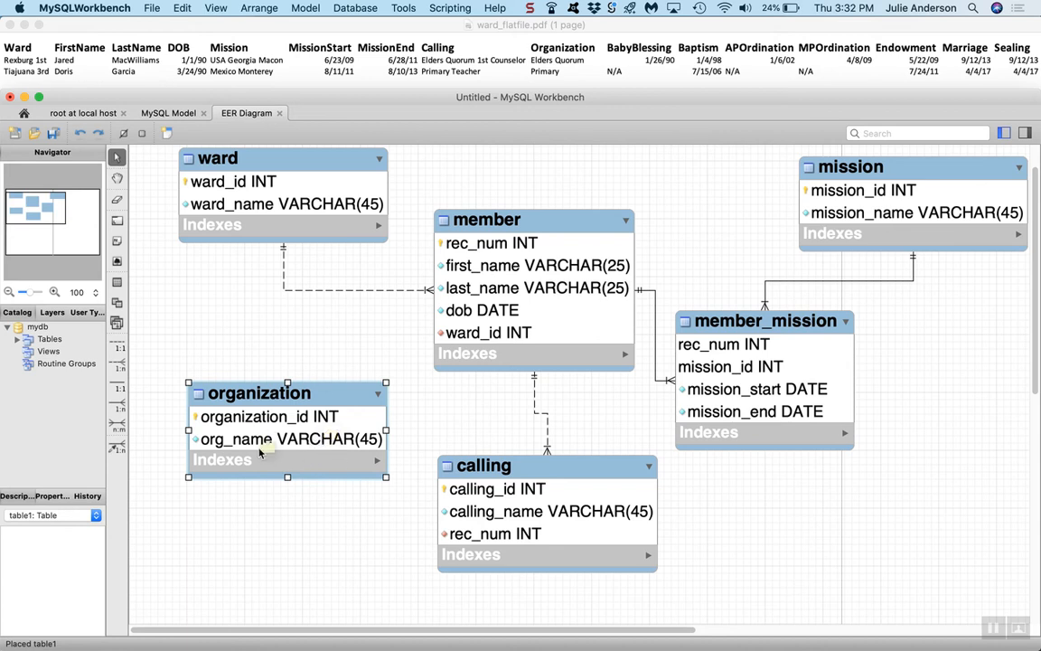
Create a one-to-many non-identifying relationship between organization and calling, with calling receiving the organization_id foreign key
left_click(486, 513)
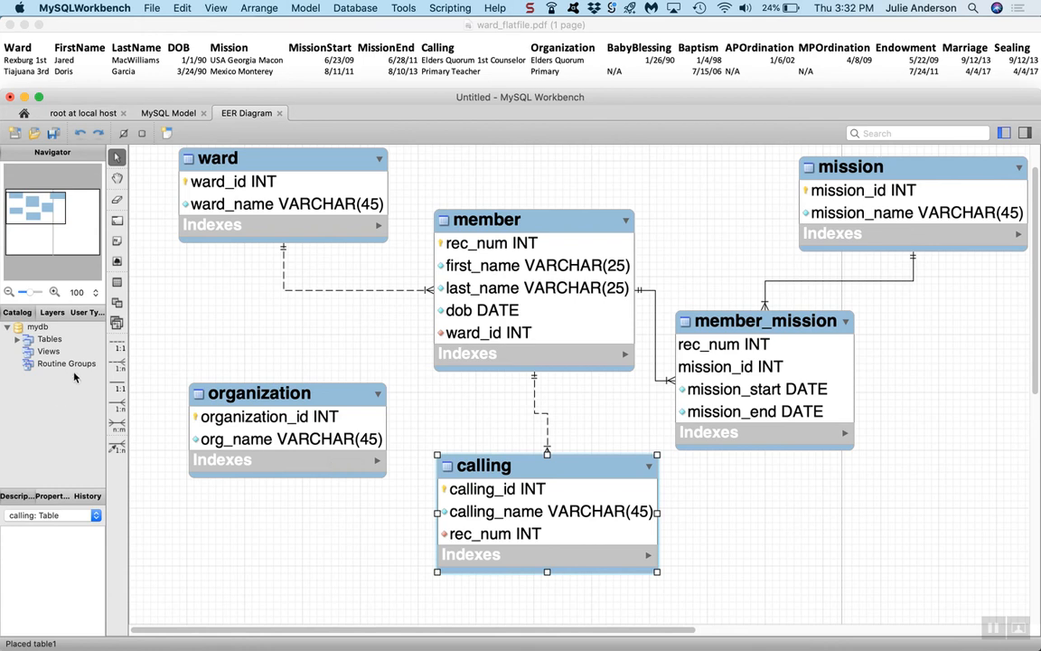
left_click(116, 363)
left_click(464, 454)
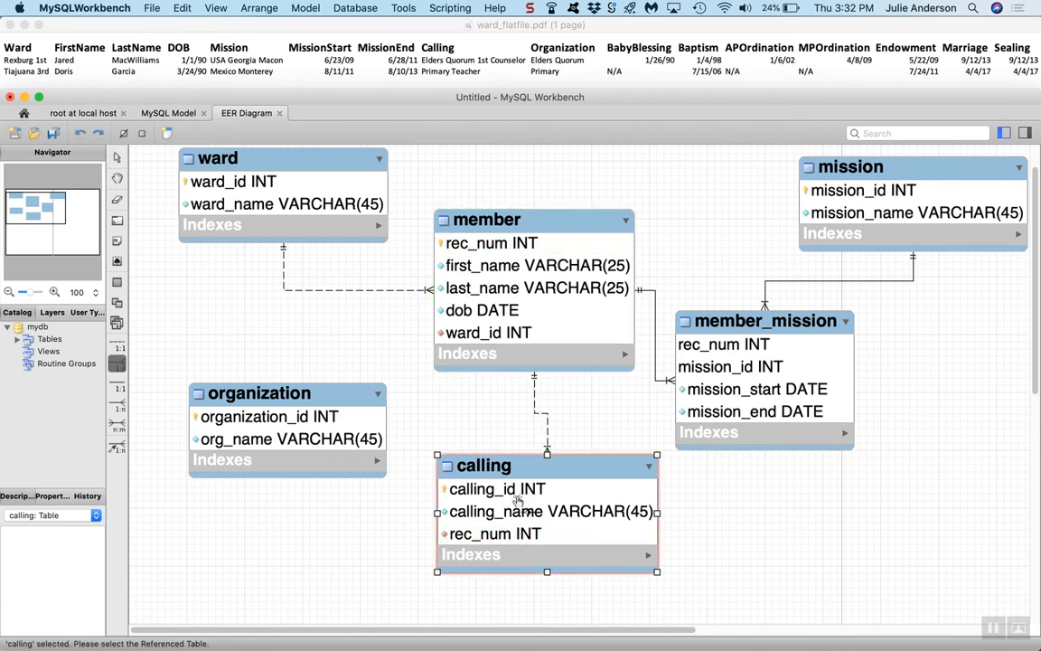
left_click(292, 455)
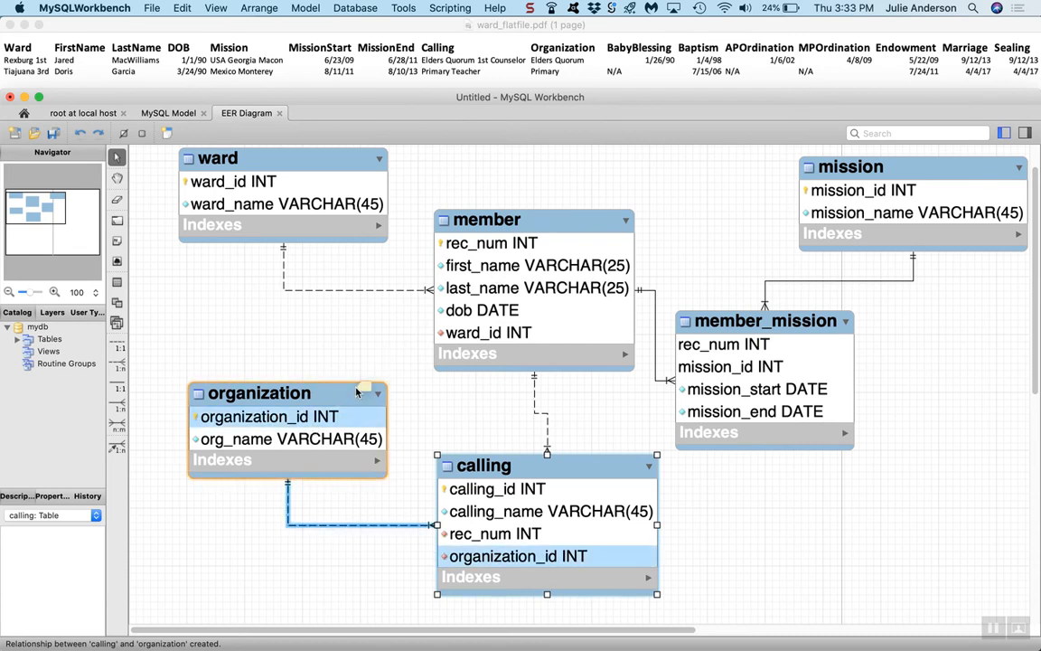
Create a one-to-many non-identifying relationship between organization and member, with member receiving the organization_id foreign key
left_click(442, 335)
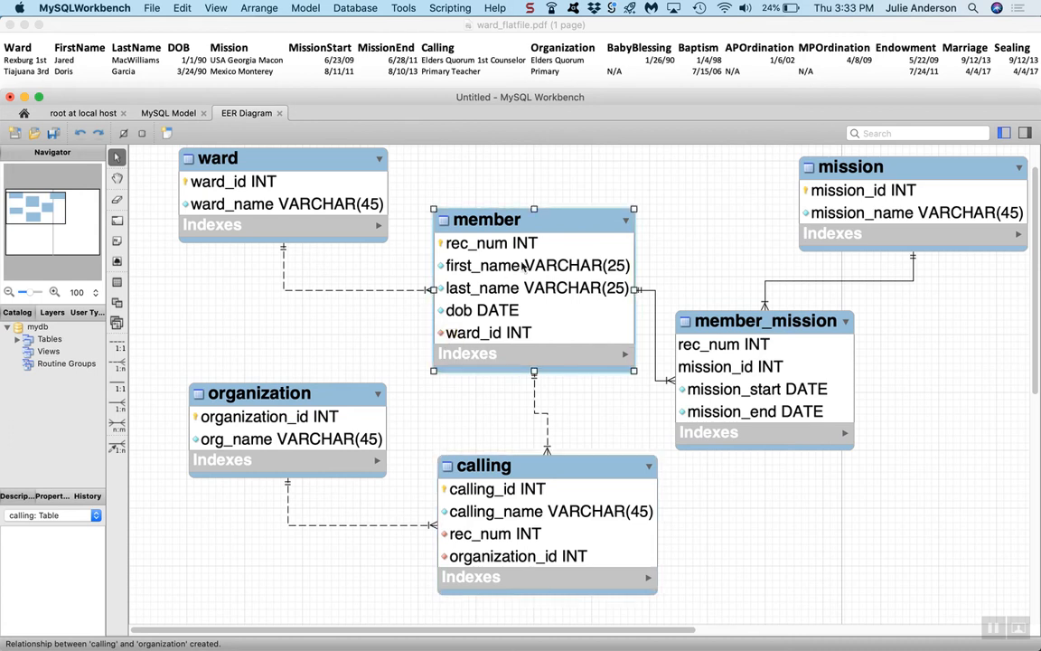
left_click(323, 414)
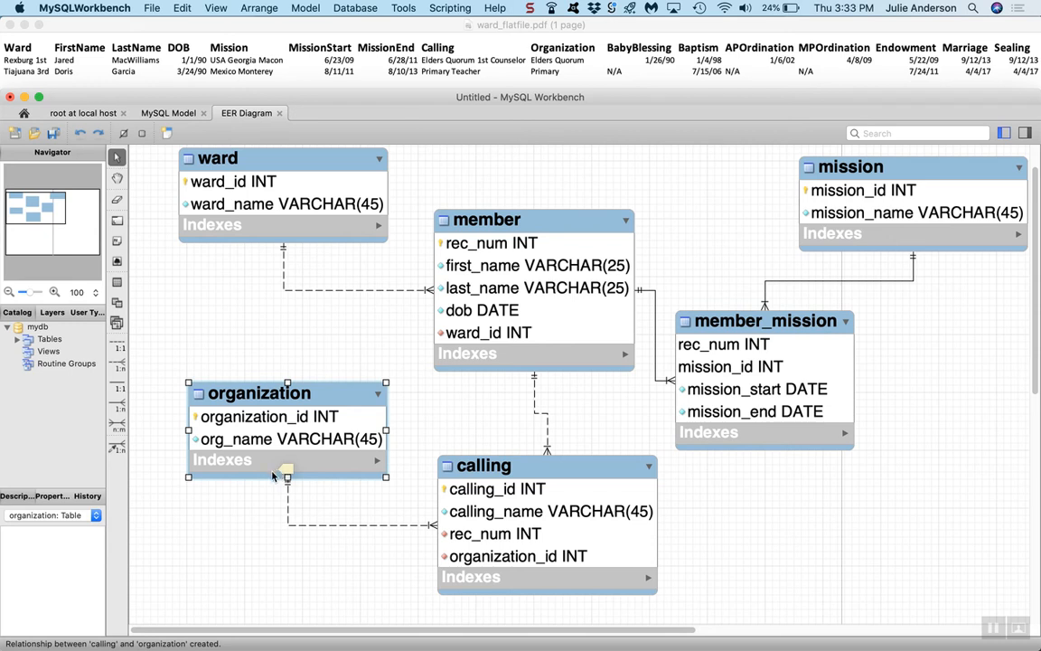
left_click(116, 364)
left_click(499, 294)
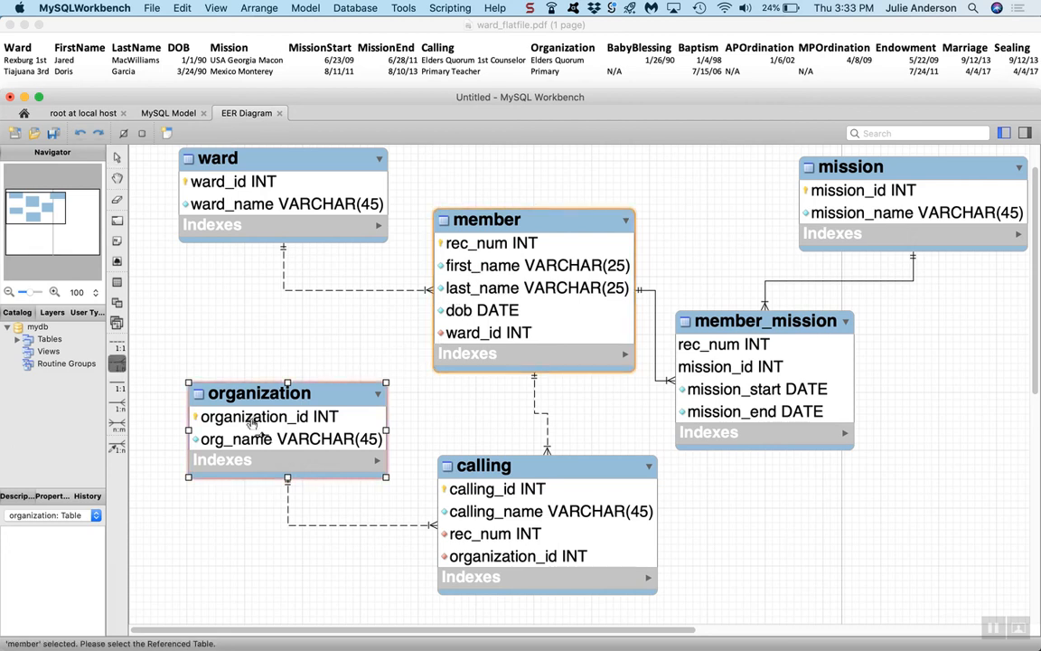
left_click(260, 433)
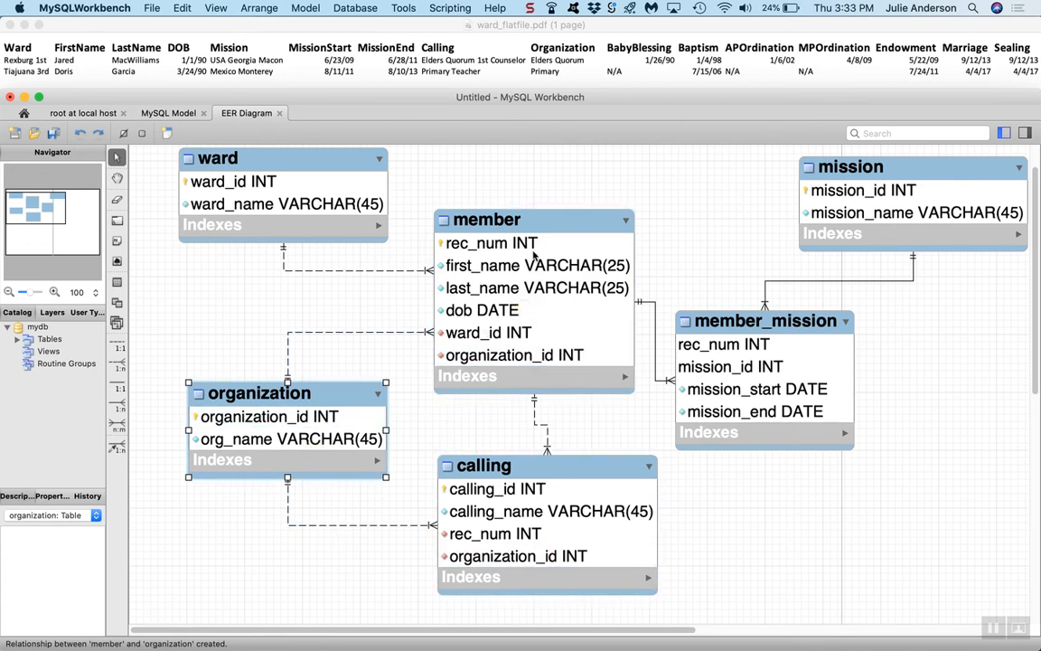
Try adding an organization column to the member table, delete that column and close the table editor
left_click(533, 256)
double_click(533, 256)
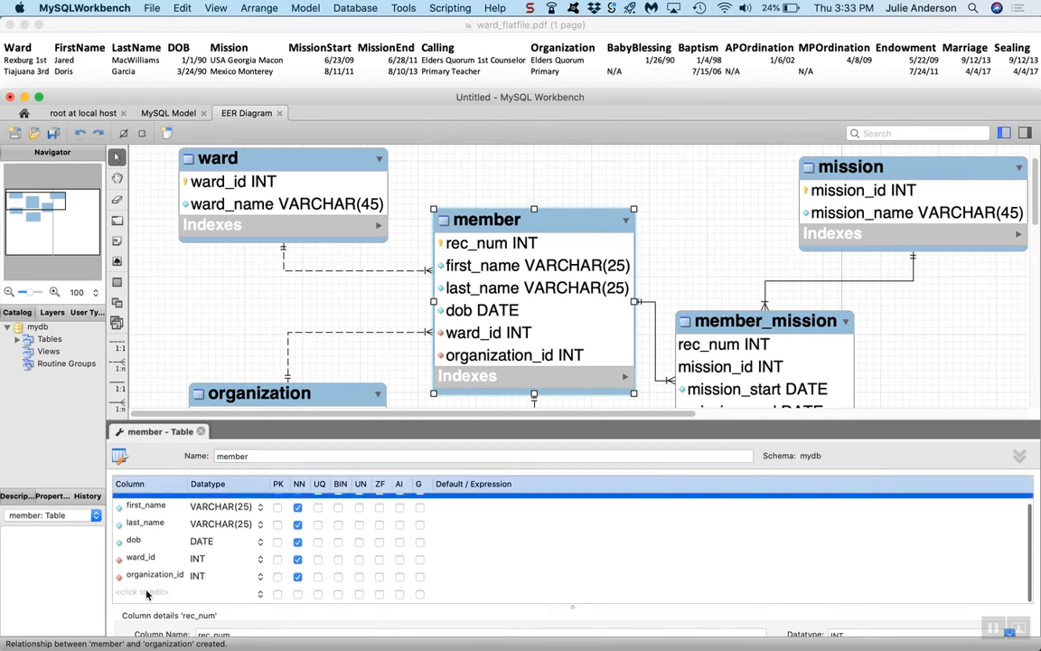
double_click(142, 588)
type("orga")
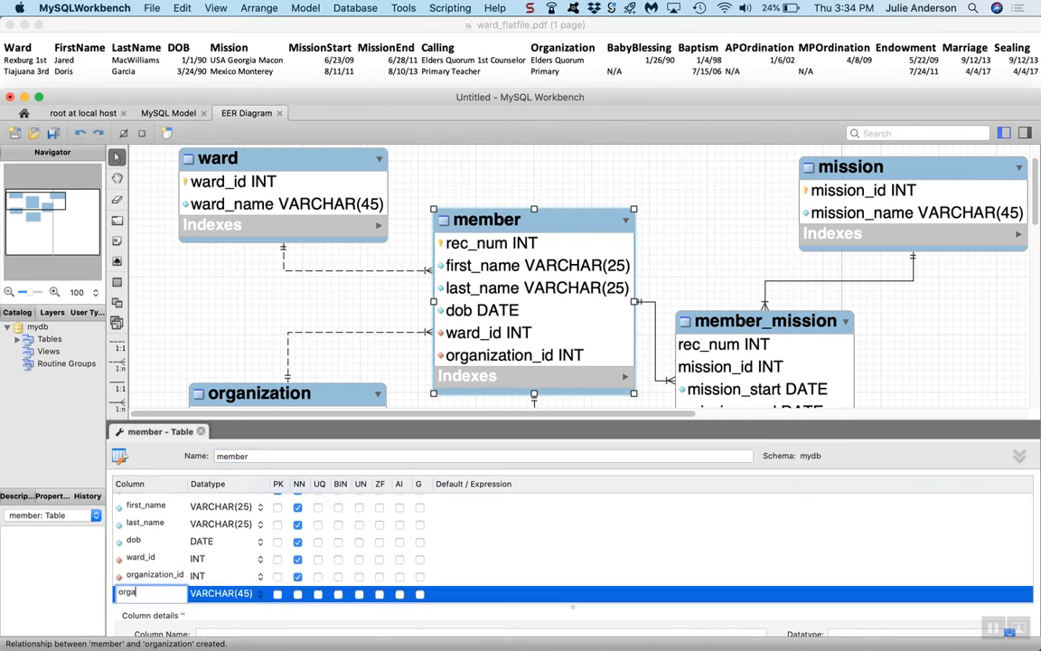
type("nization")
right_click(190, 597)
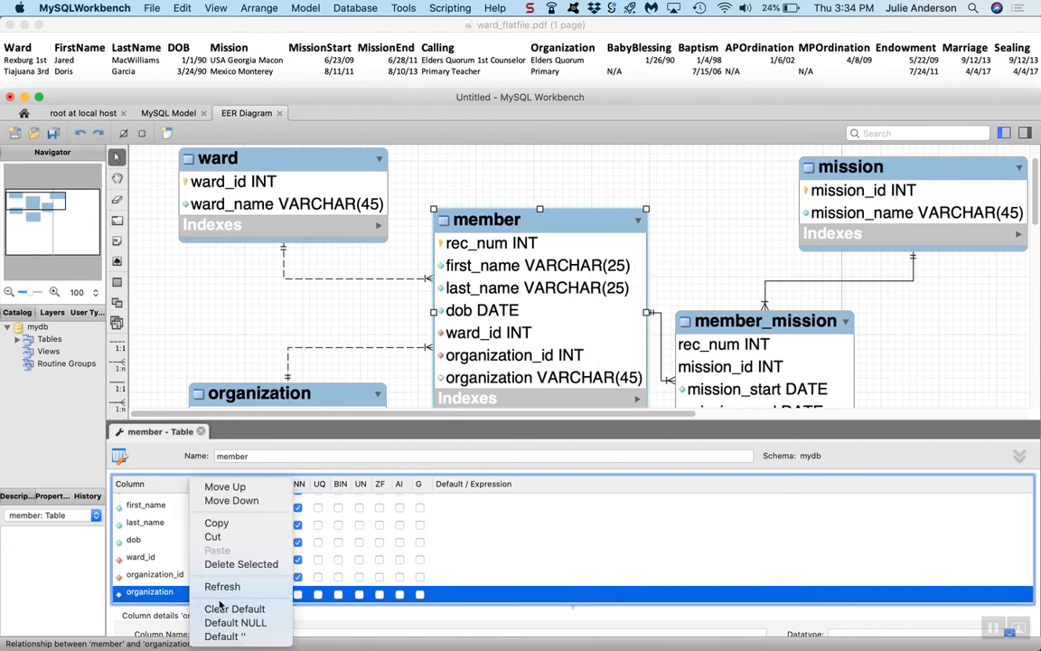
left_click(231, 566)
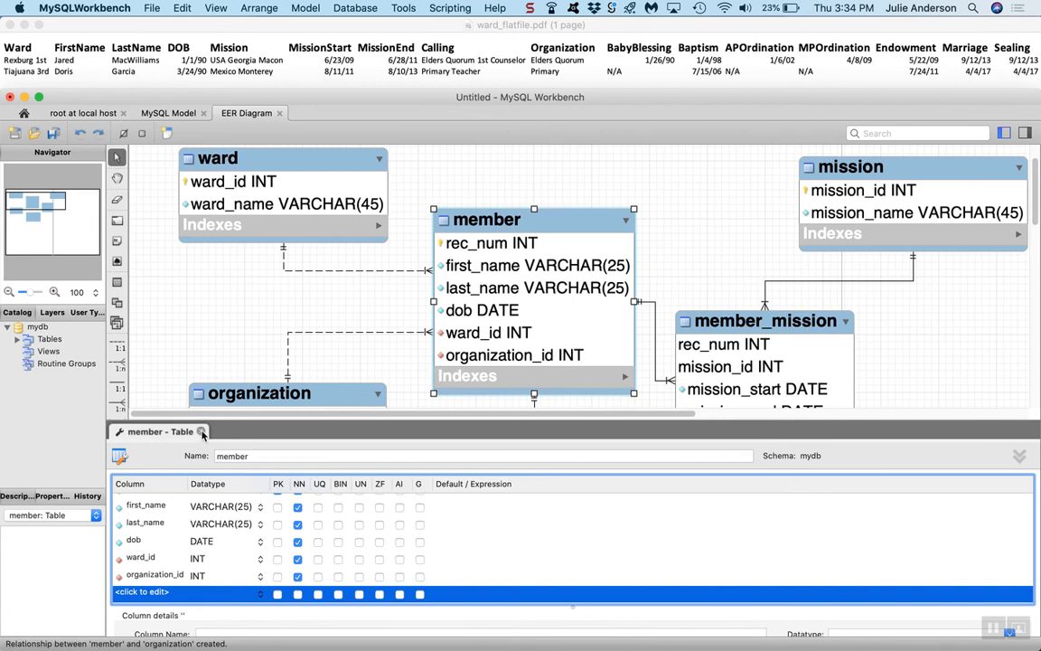
left_click(202, 432)
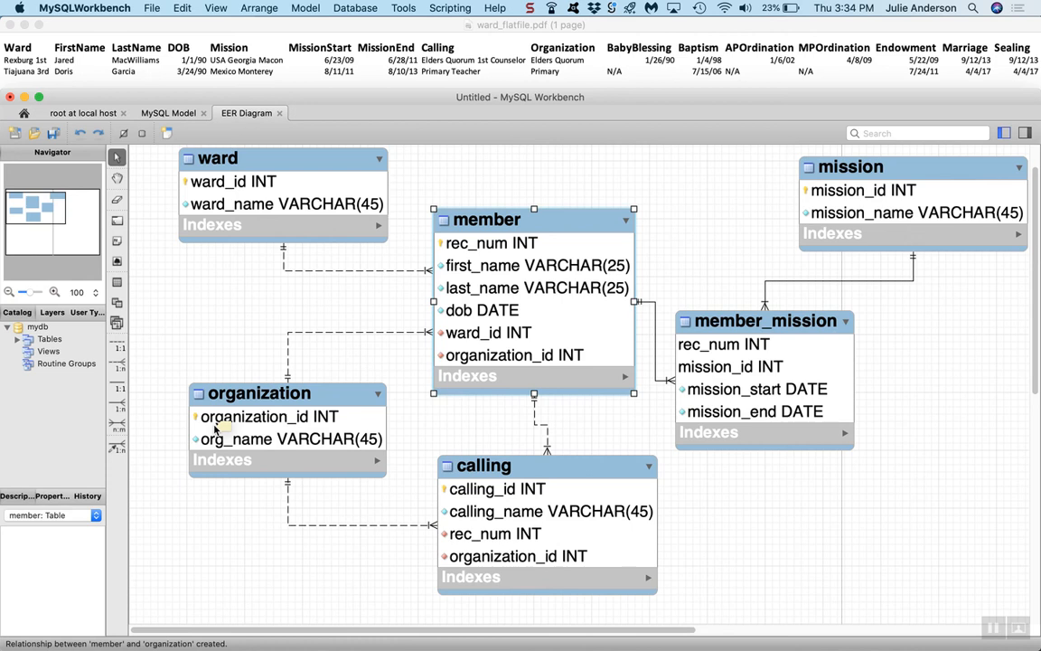
left_click(266, 391)
left_click(273, 439)
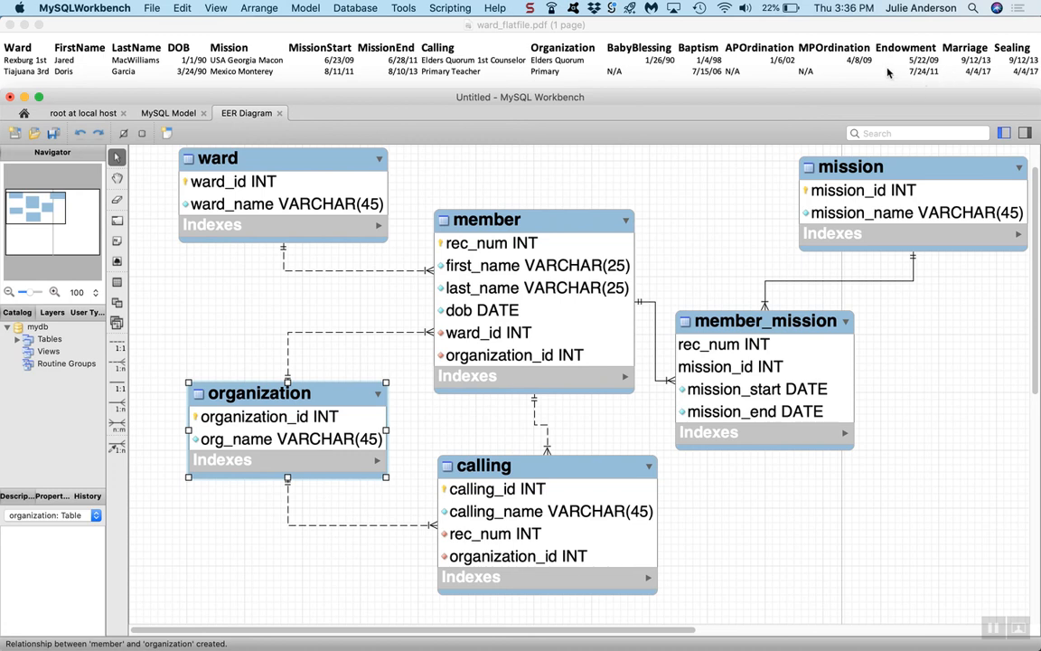
Open the member table for editing and add the columns baptism and blessing
left_click(551, 260)
double_click(552, 261)
scroll(212, 495, "down", 1)
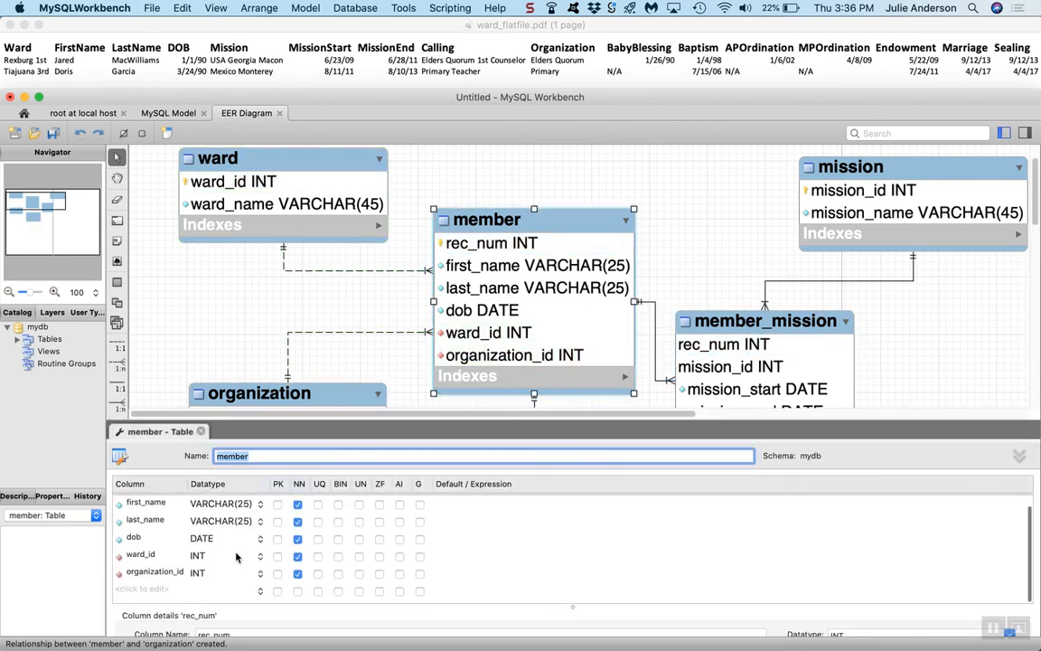
double_click(158, 597)
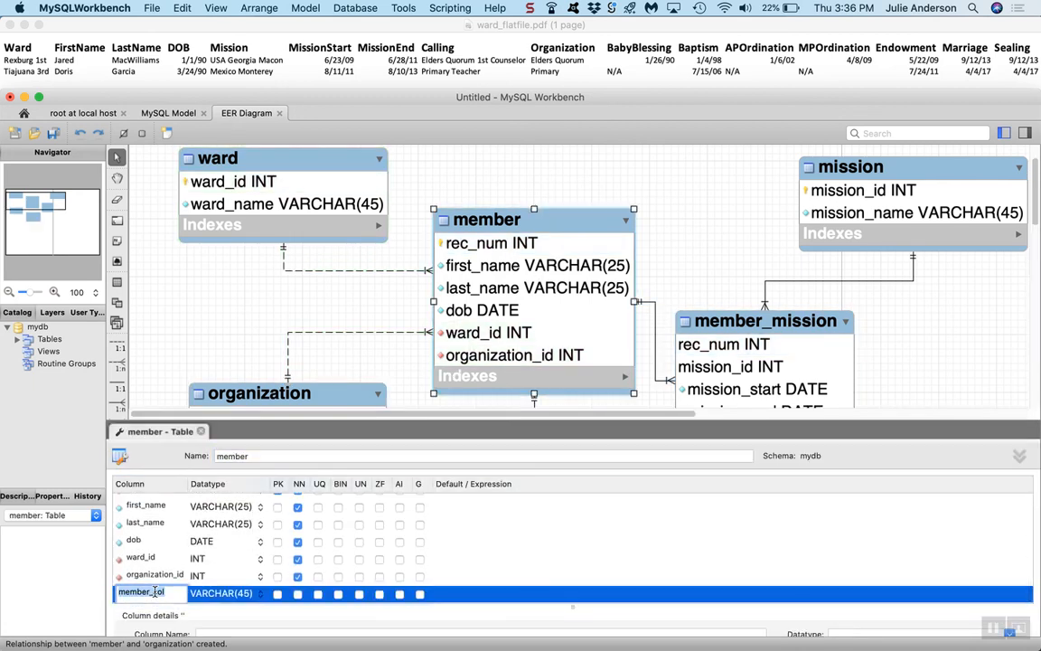
type("baptism")
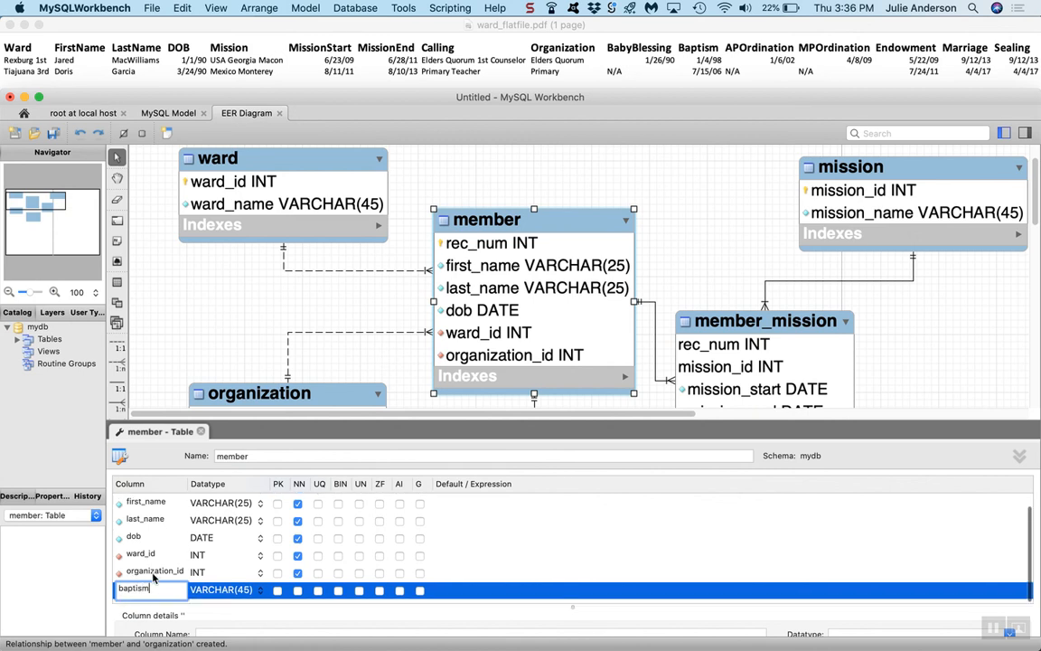
left_click(155, 577)
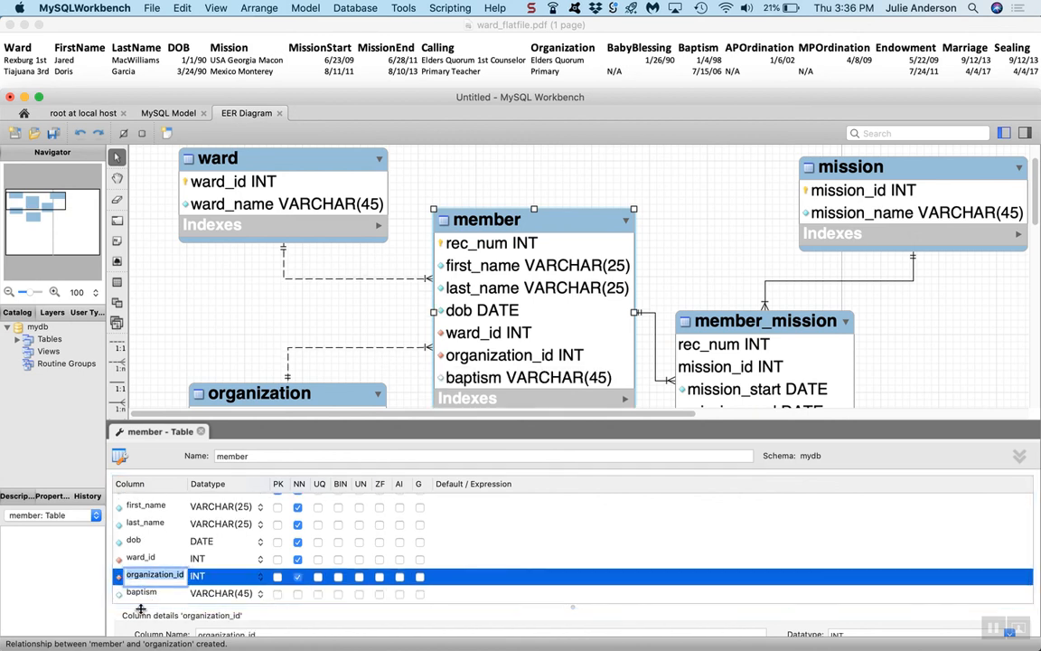
scroll(170, 545, "down", 1)
left_click(148, 592)
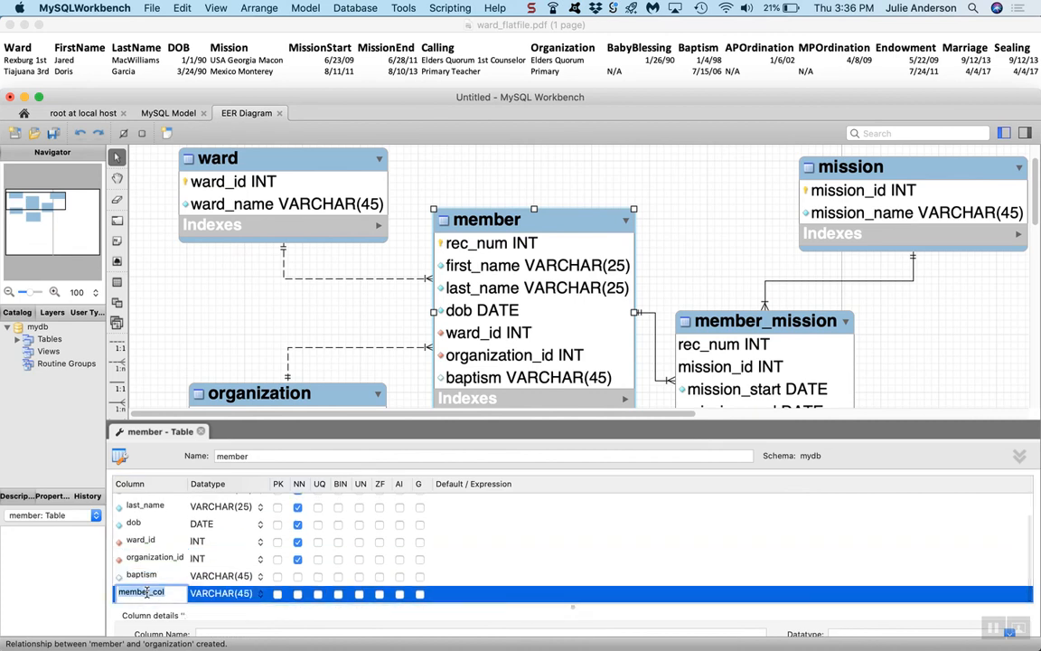
type("blessing")
key("Return")
Set the data type of the member table's baptism and blessing columns to DATE
left_click(242, 576)
left_click(242, 575)
scroll(235, 542, "down", 3)
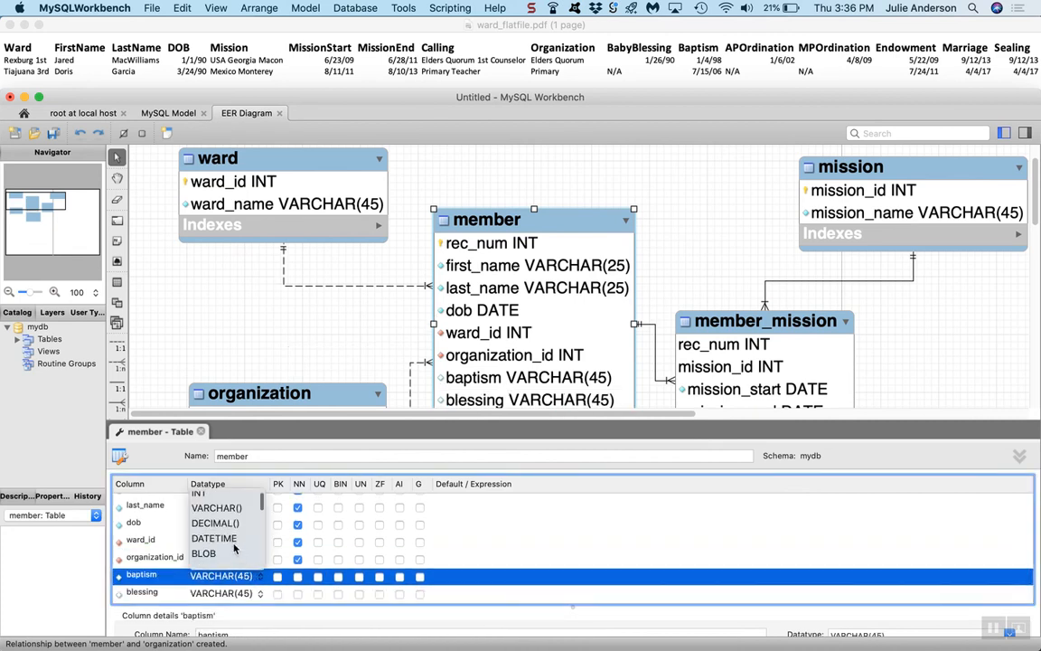
scroll(235, 548, "up", 1)
scroll(230, 547, "down", 3)
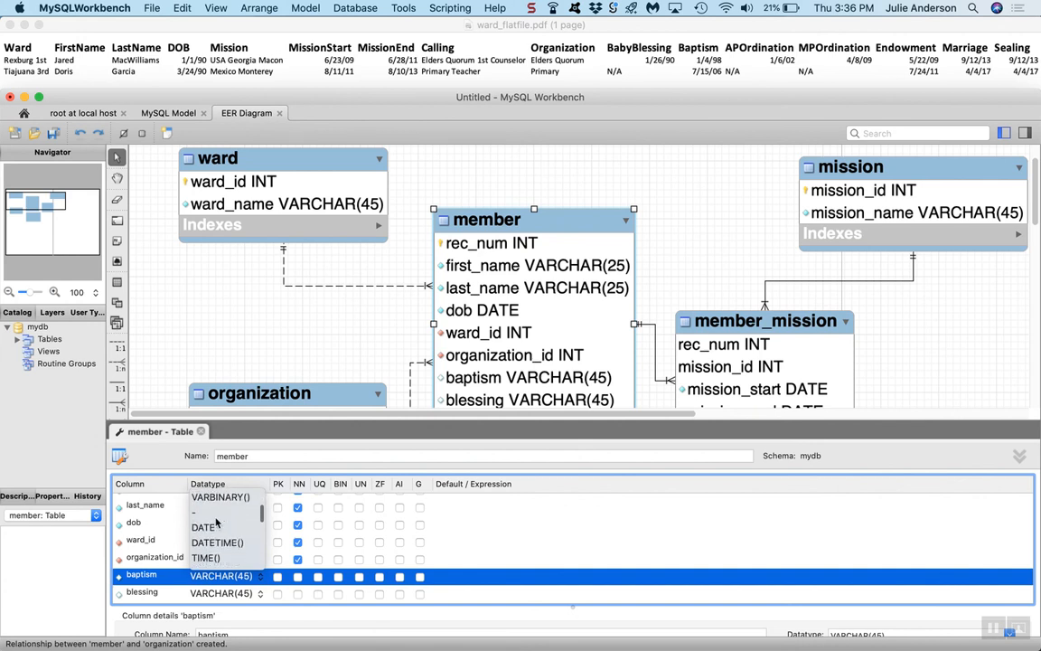
left_click(218, 530)
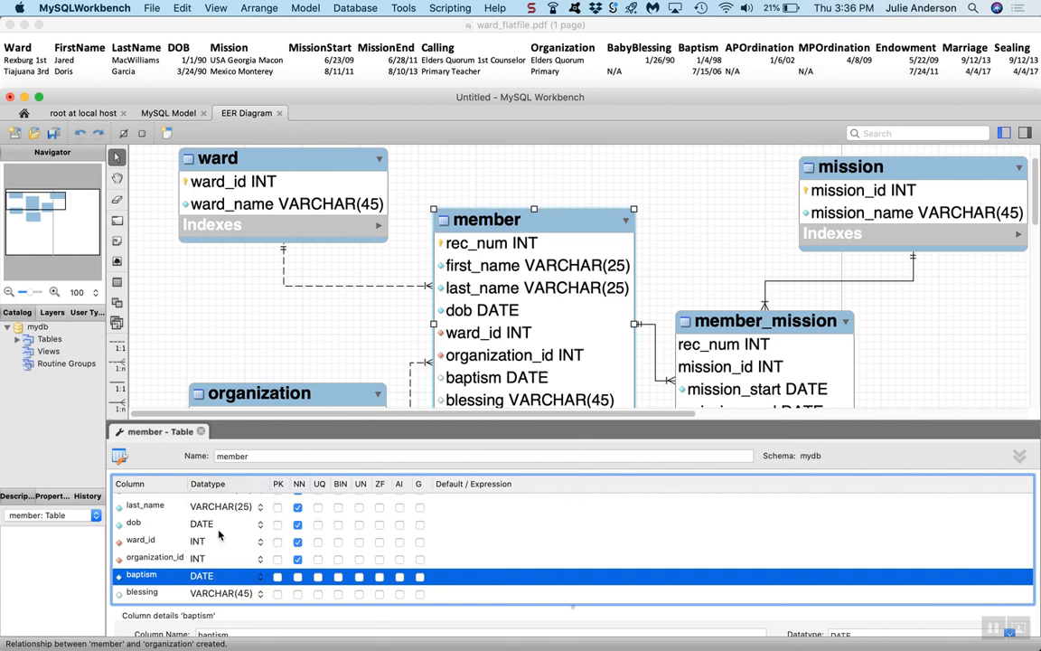
left_click(261, 595)
left_click(261, 595)
scroll(221, 547, "down", 5)
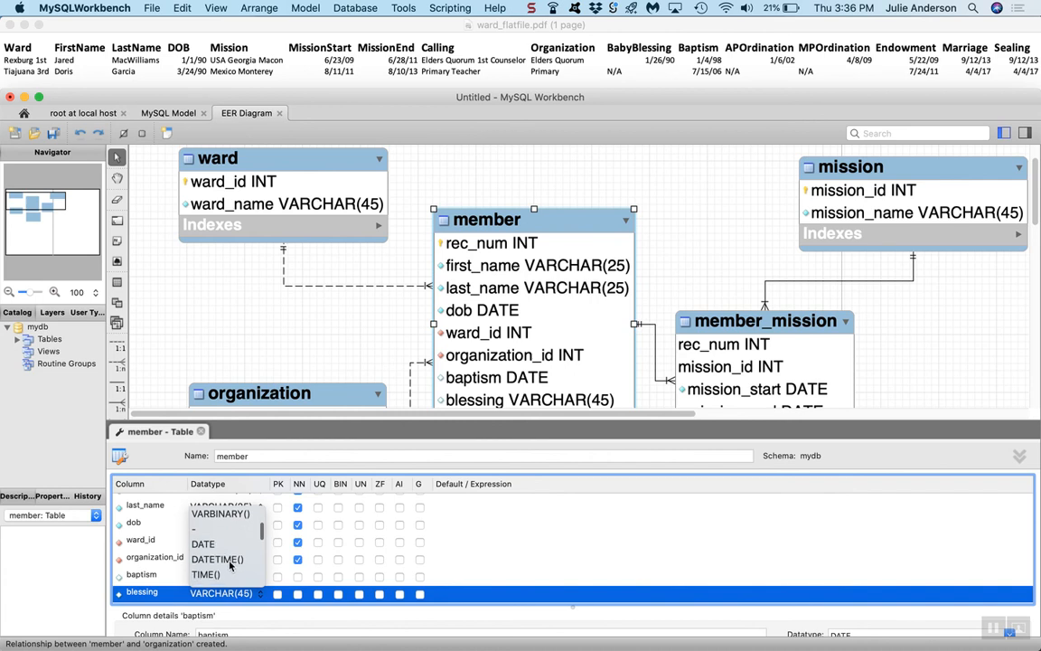
left_click(212, 545)
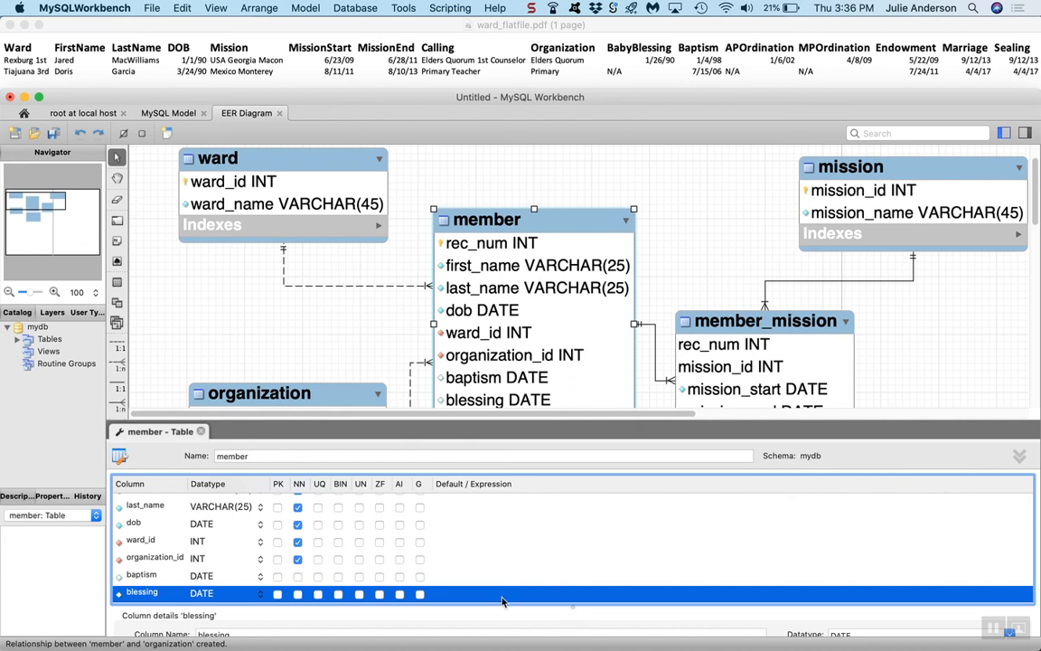
Delete the blessing and baptism columns from the member table and close its editor
left_click(994, 627)
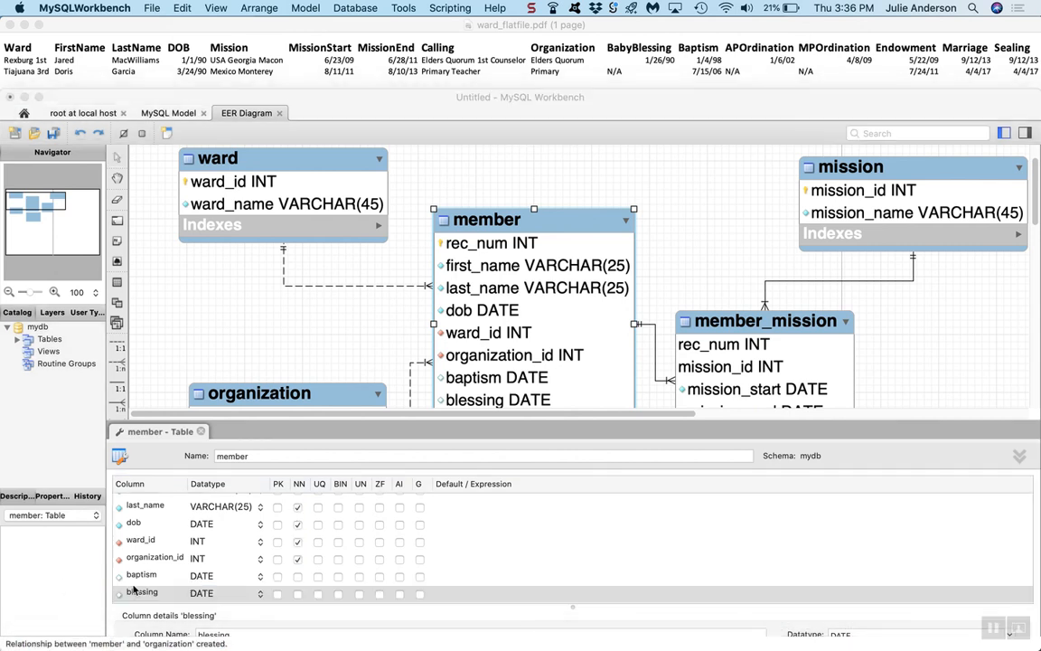
left_click(134, 591)
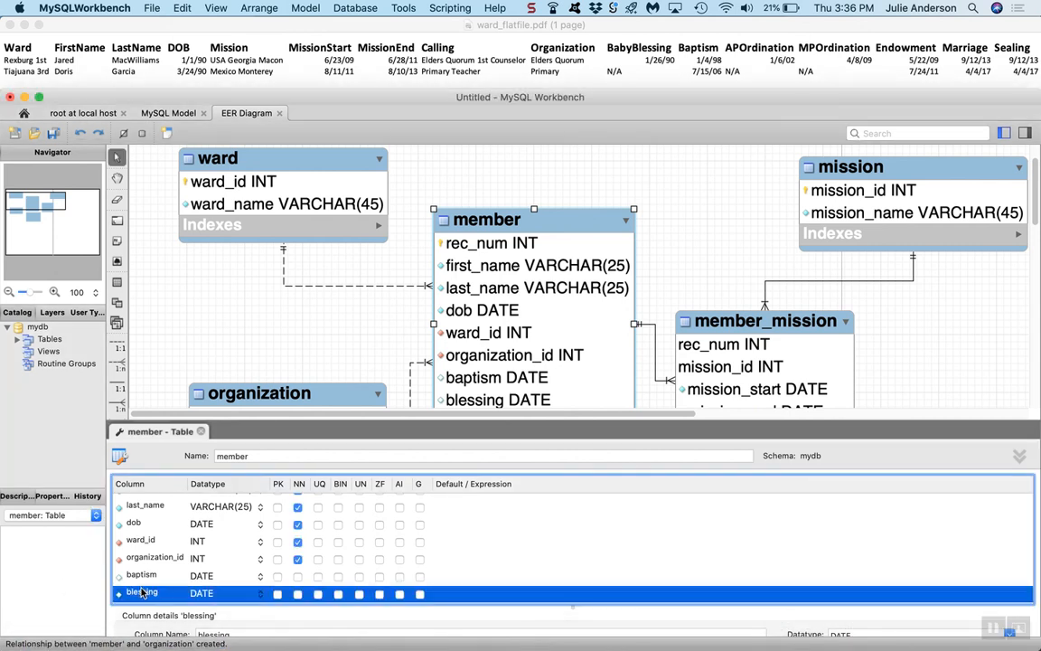
right_click(156, 591)
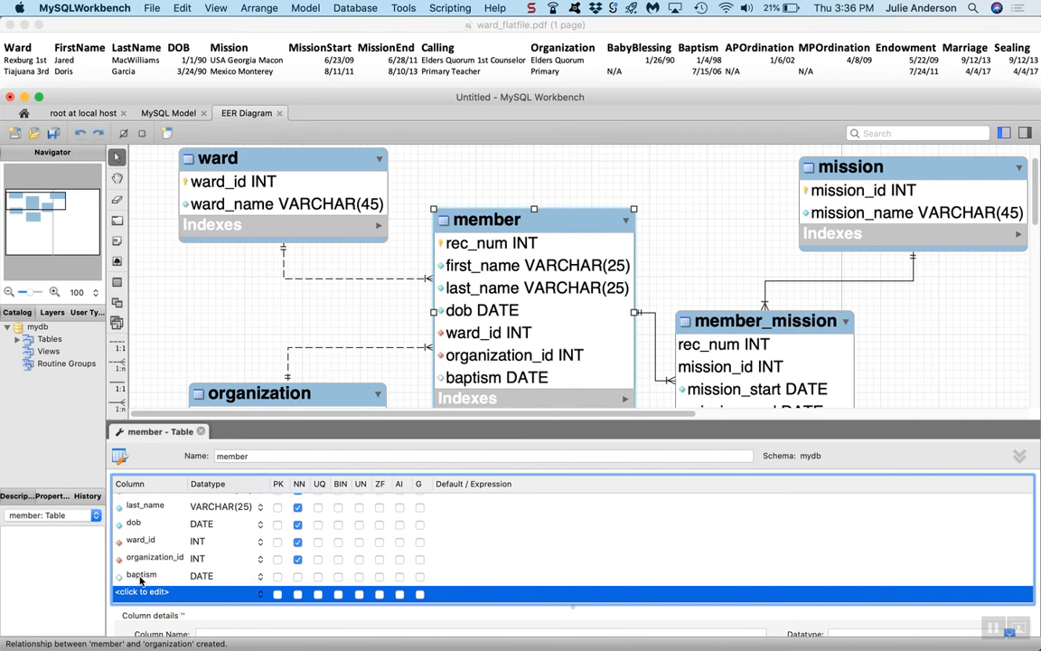
right_click(126, 575)
left_click(167, 566)
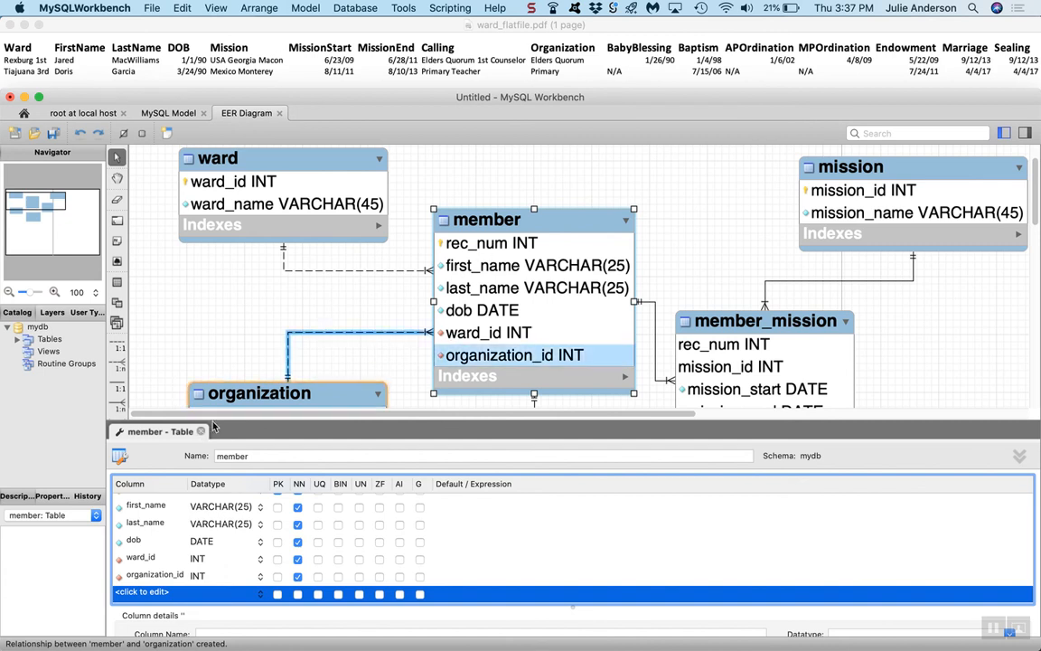
left_click(202, 432)
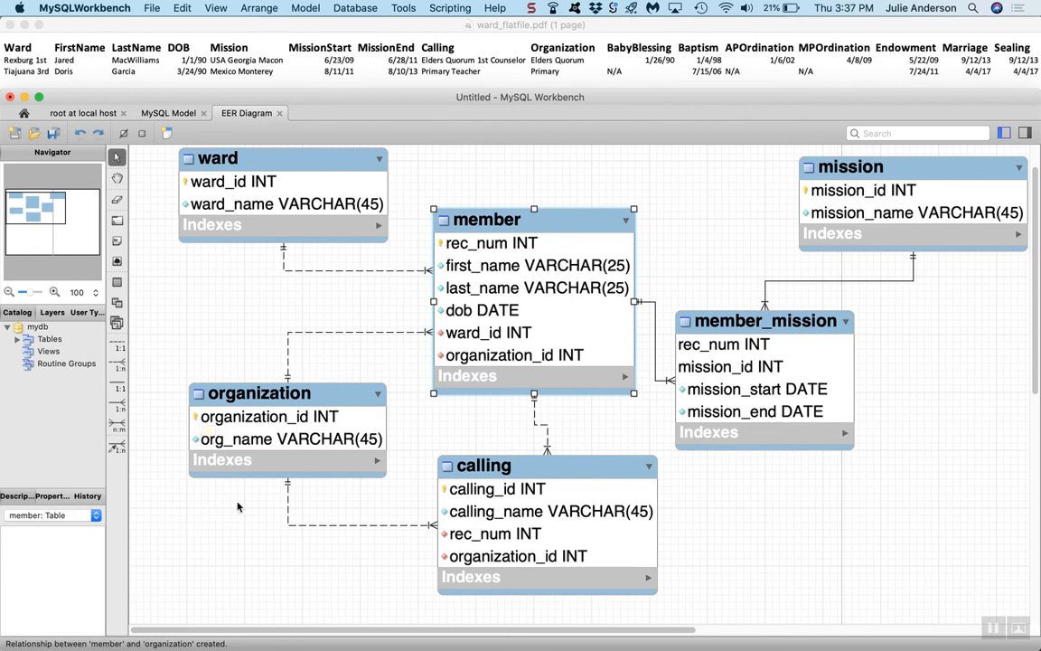
Place a new table named ordinance below member_mission and give it the primary key column ordinance_id of type INT
left_click(117, 285)
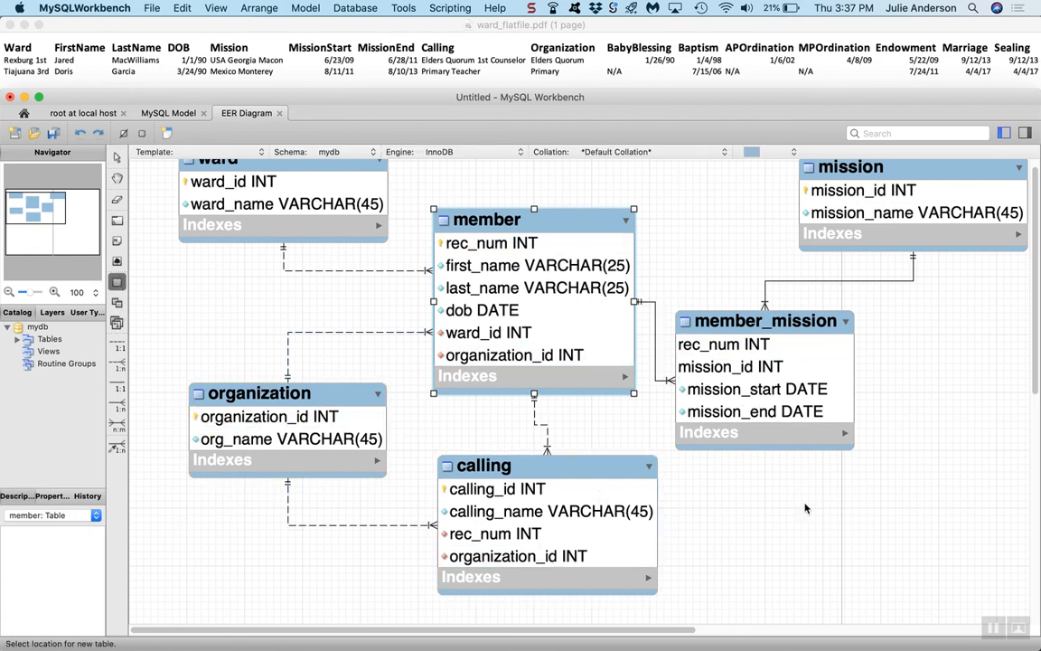
left_click(806, 504)
double_click(833, 517)
type("ordinance")
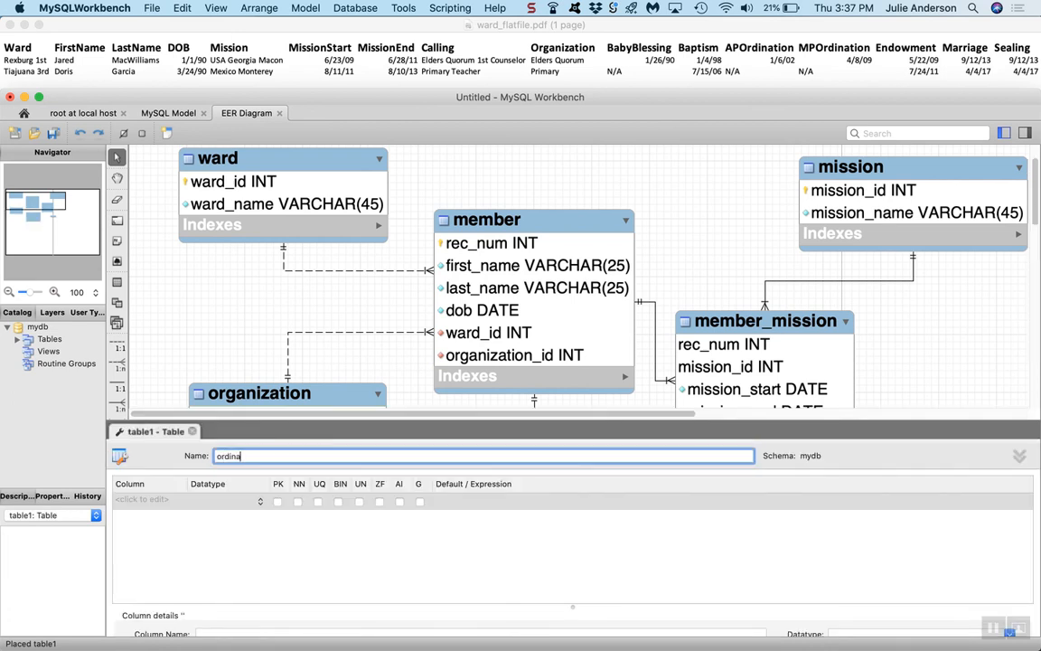
left_click(141, 500)
left_click(141, 501)
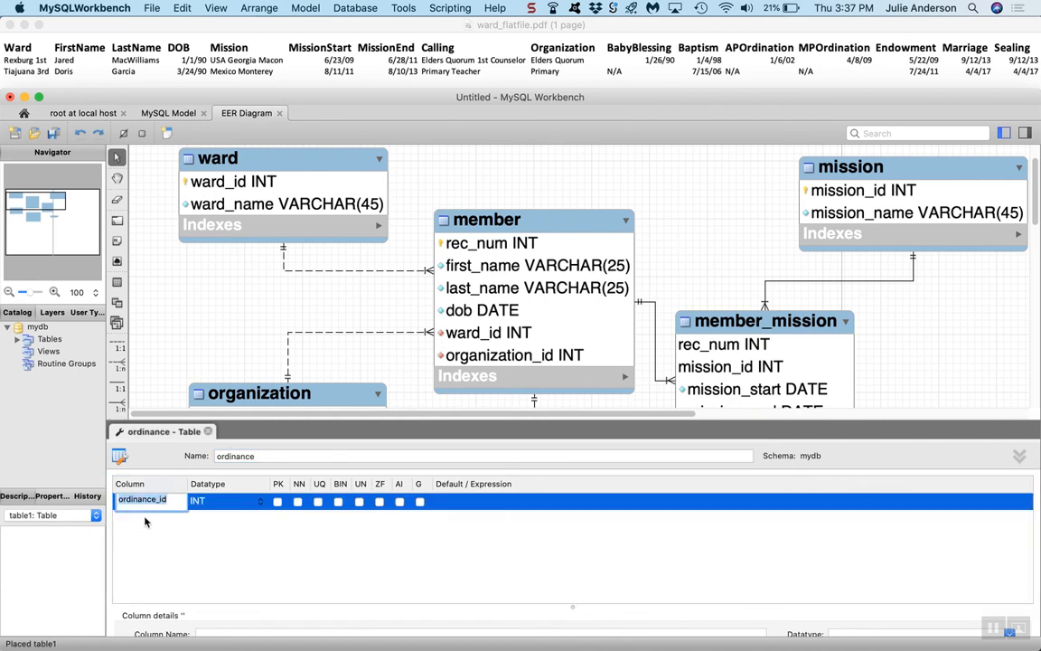
Add a not-null ord_name VARCHAR(45) column to the ordinance table and close its editor
double_click(144, 516)
key("Right")
key("BackSpace")
key("BackSpace")
key("BackSpace")
type("name")
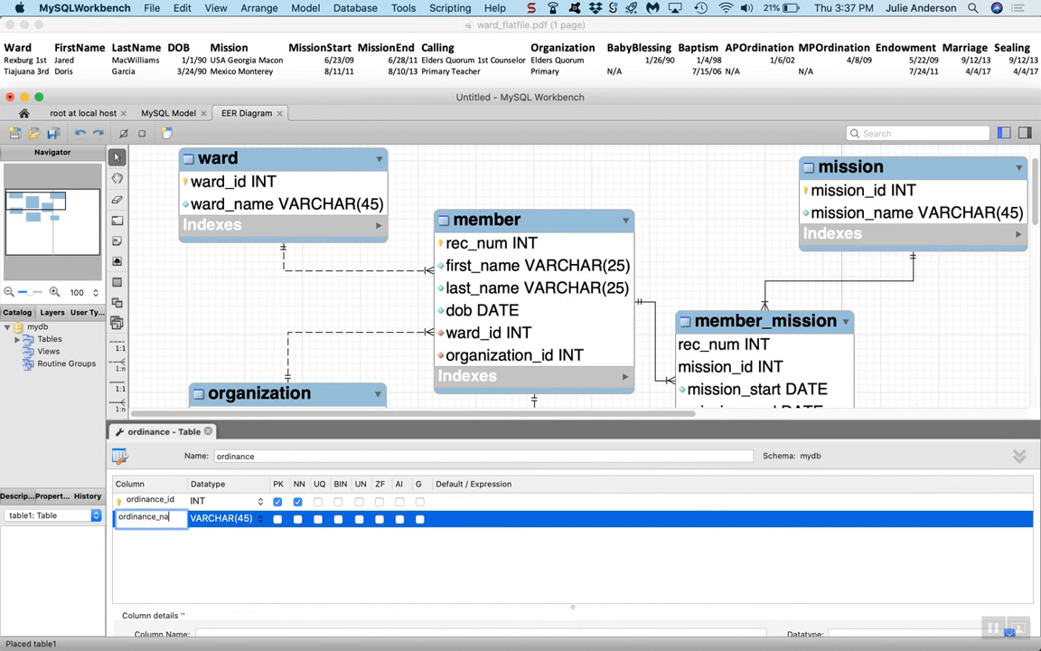
left_click(156, 517)
key("BackSpace")
key("BackSpace")
key("BackSpace")
key("BackSpace")
key("BackSpace")
key("BackSpace")
left_click(298, 520)
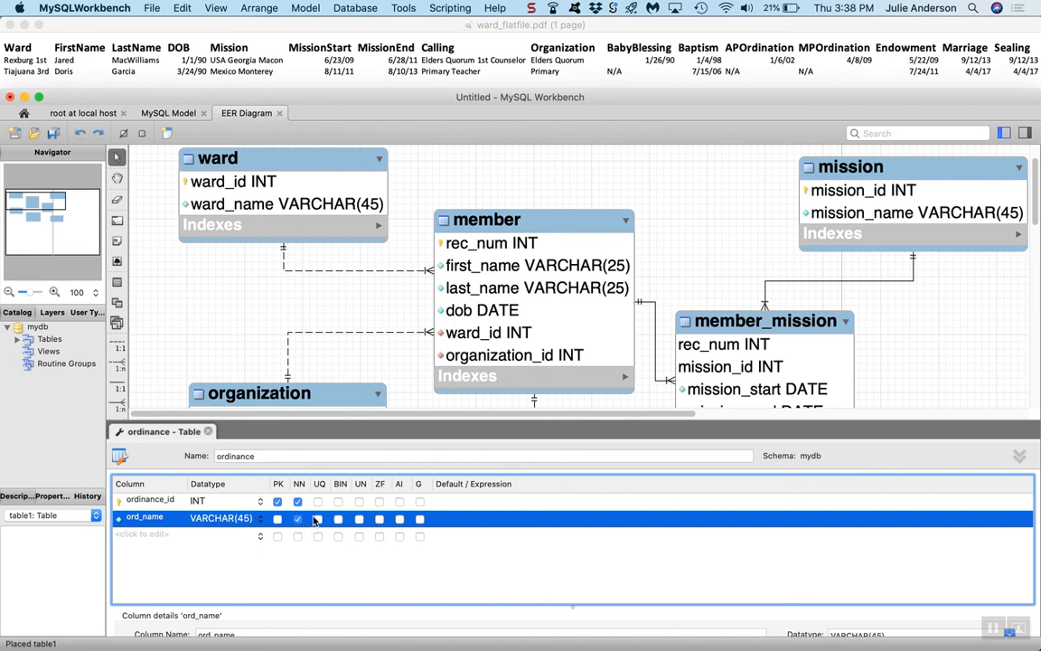
left_click(209, 431)
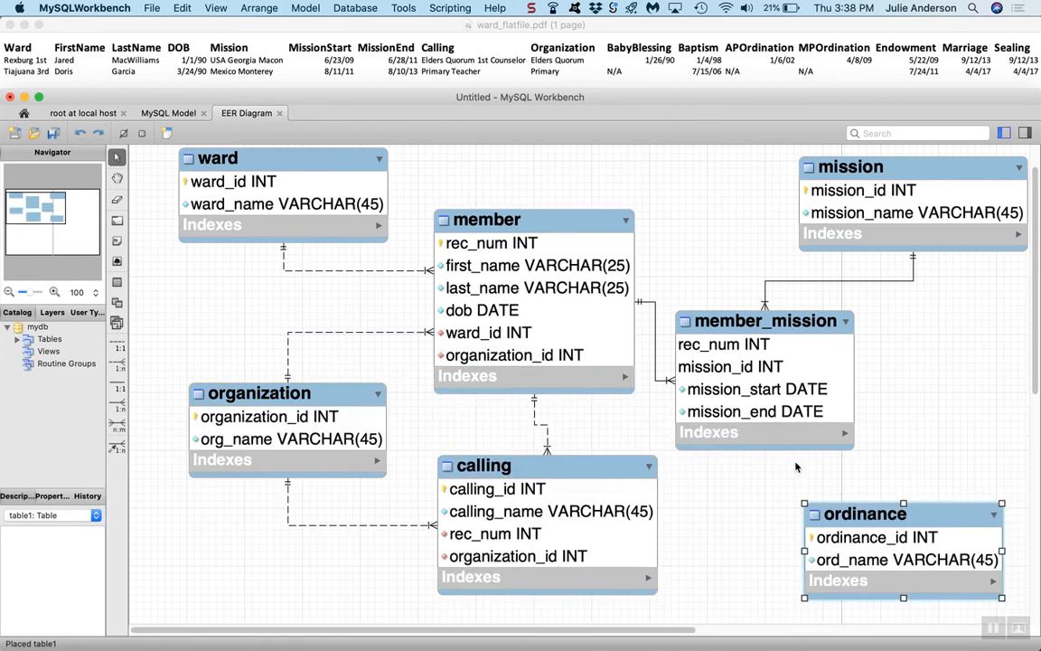
Rearrange the diagram with ordinance under member_mission, organization between ward and calling, and free space below member
left_click_drag(856, 514, 782, 499)
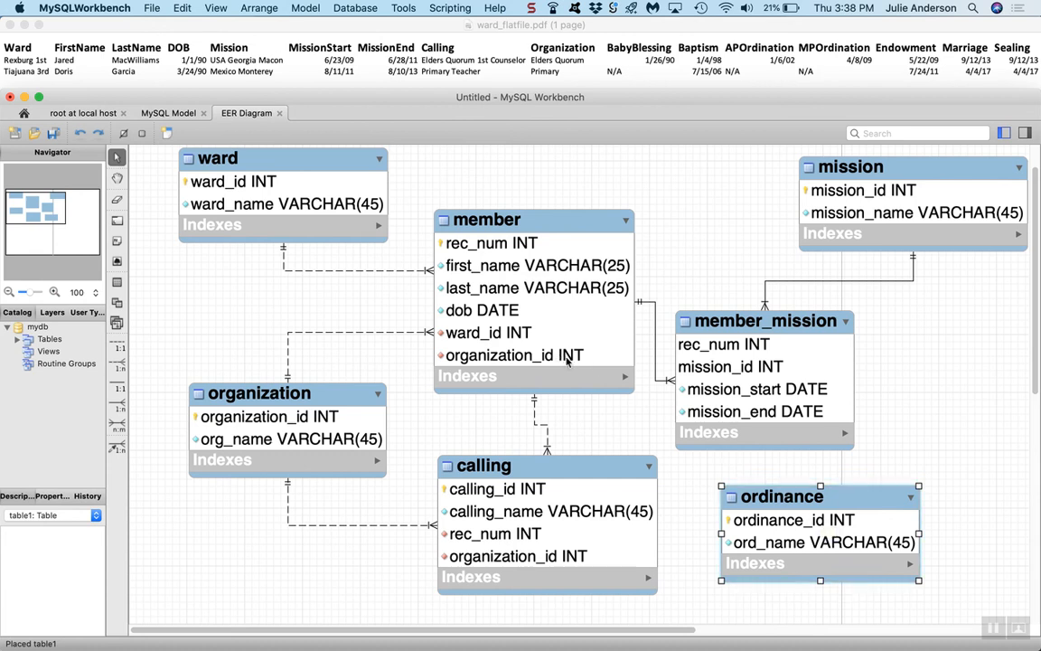
left_click_drag(615, 470, 465, 495)
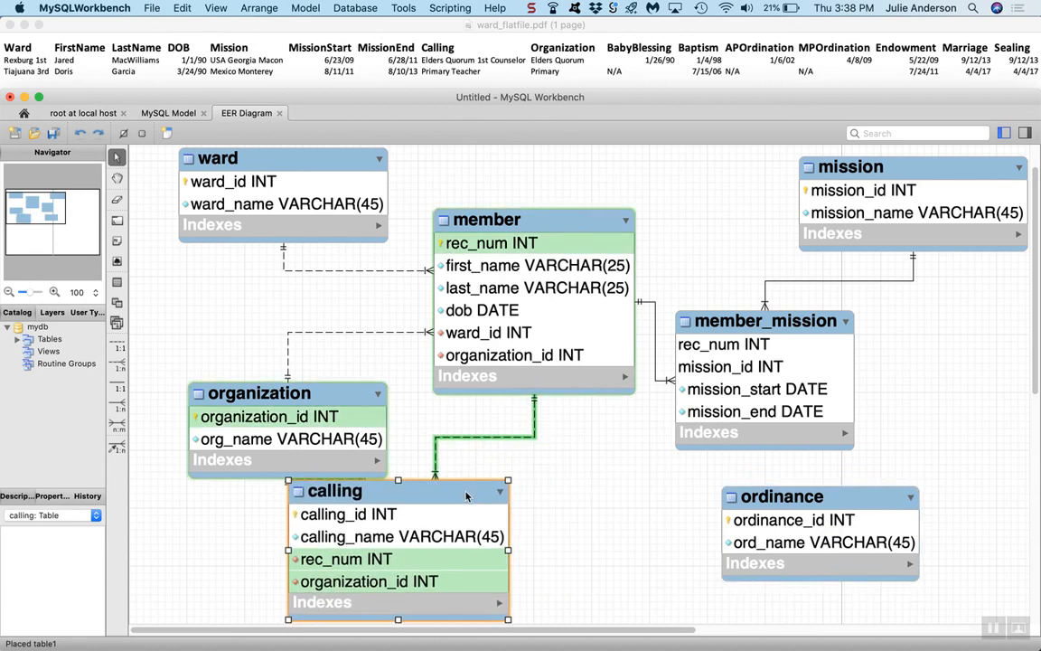
left_click_drag(349, 398, 333, 316)
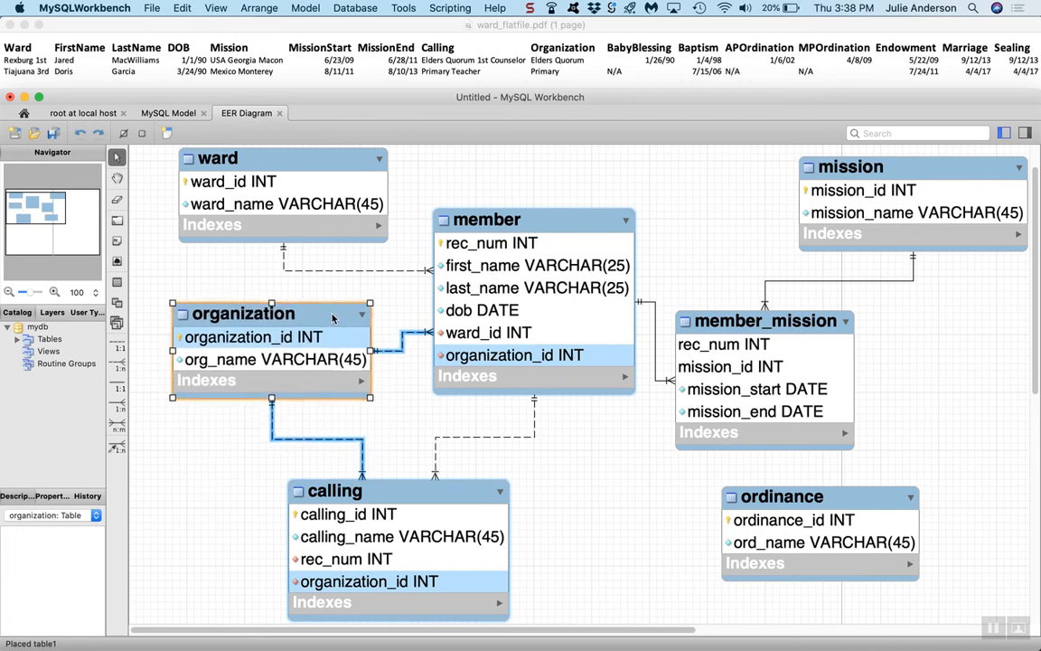
left_click_drag(396, 496, 314, 463)
Create a many-to-many relationship between member and ordinance and place its associative table below member, between calling and ordinance
left_click(118, 424)
left_click(475, 353)
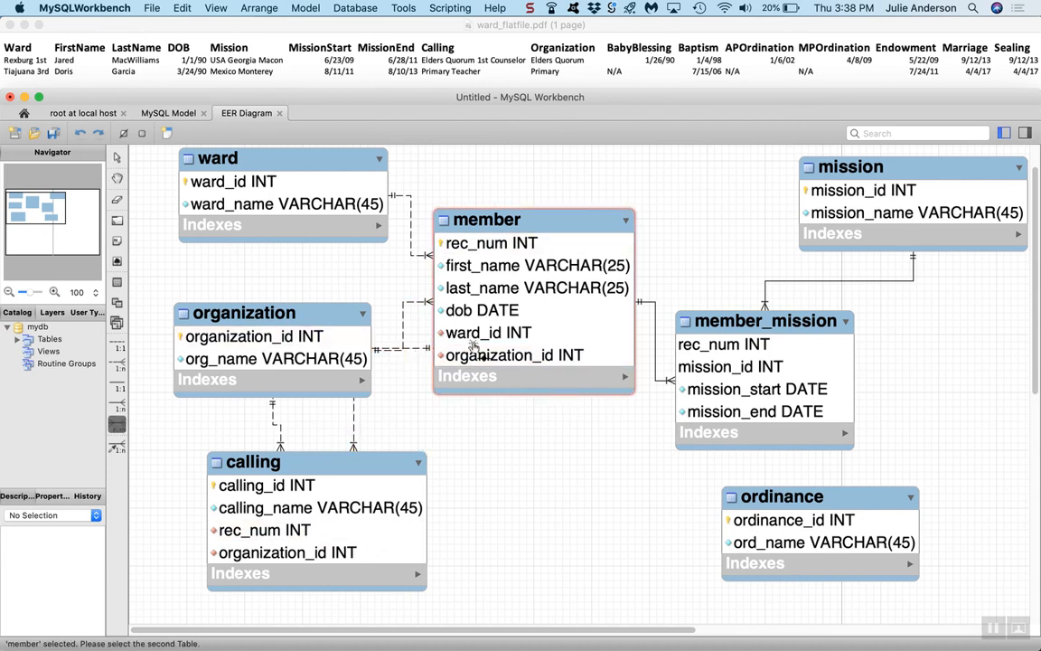
left_click(743, 538)
left_click_drag(679, 367, 559, 471)
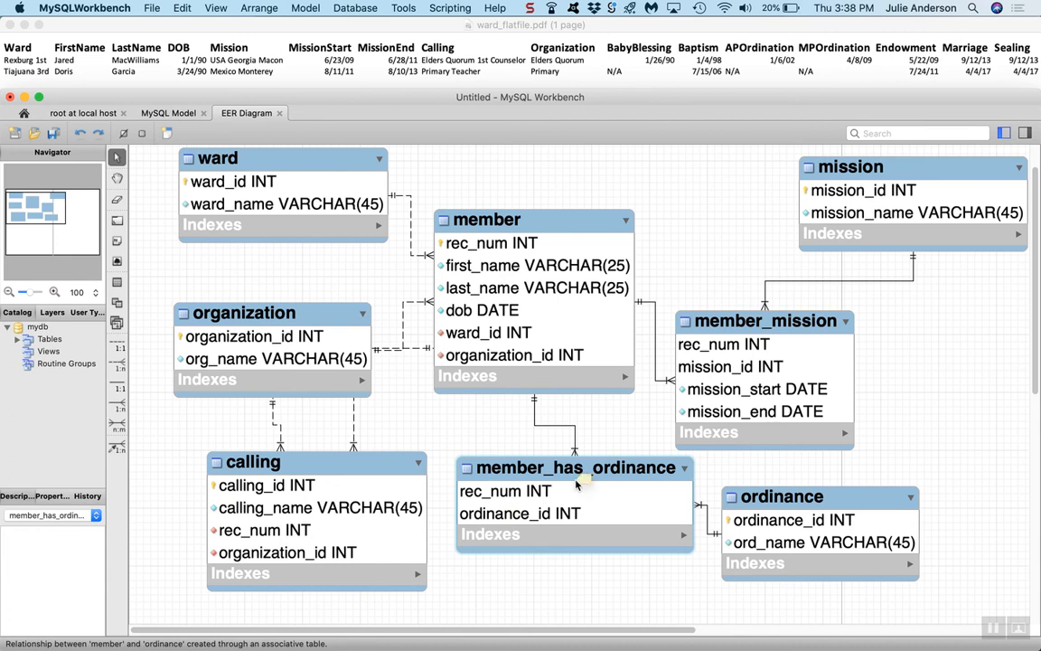
Add a not-null ord_date column of type DATE to the member_has_ordinance table and close its editor
double_click(575, 486)
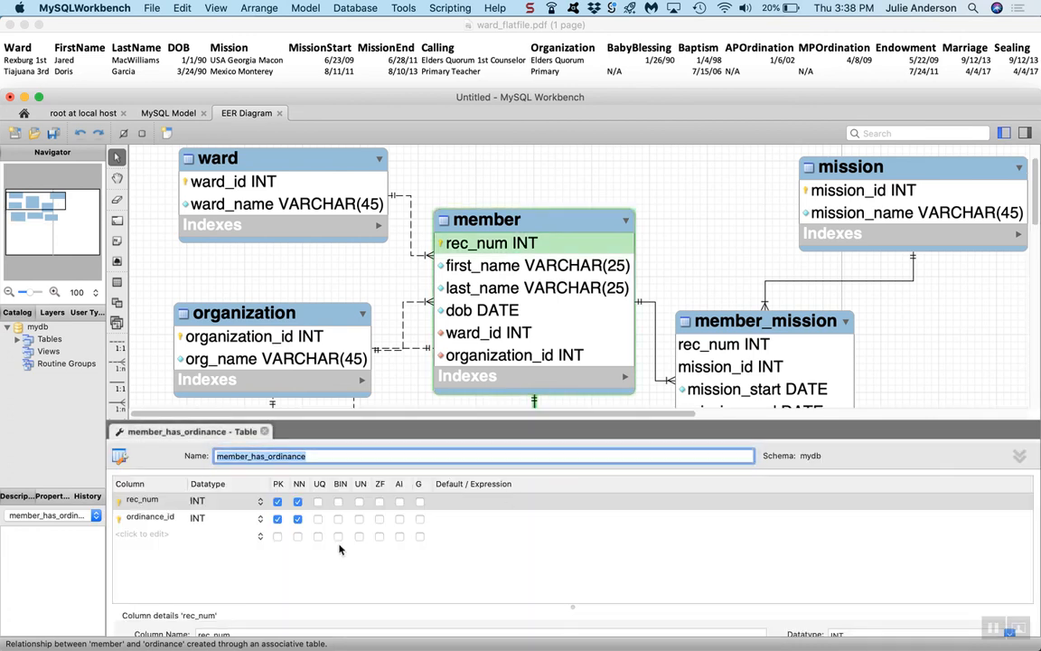
left_click(149, 534)
type("ord_date")
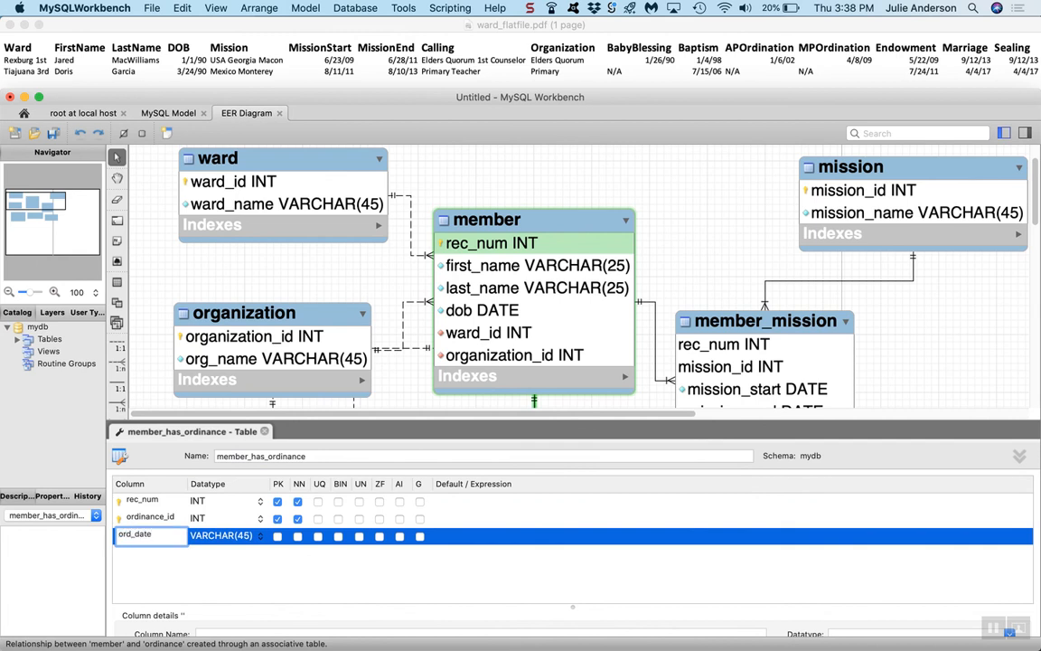
key("Return")
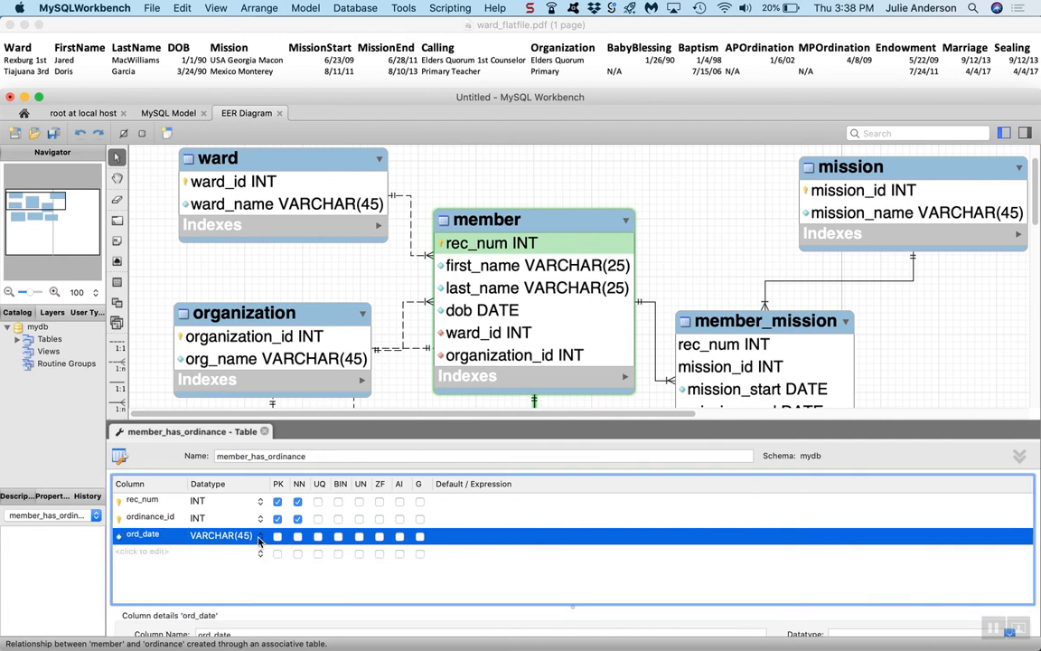
left_click(241, 537)
scroll(222, 583, "down", 5)
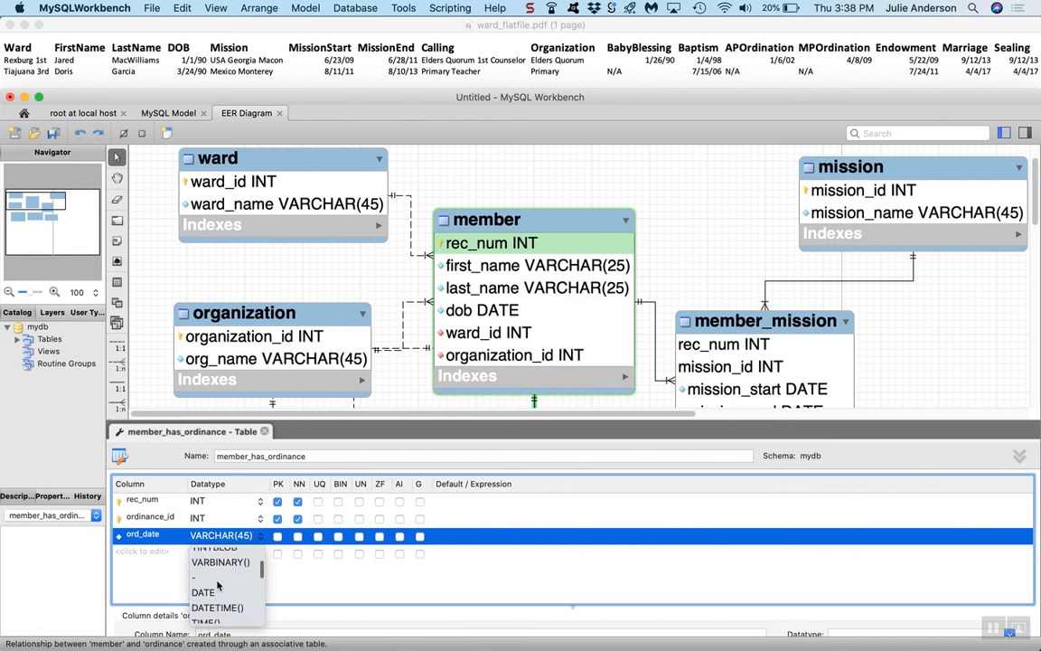
left_click(204, 589)
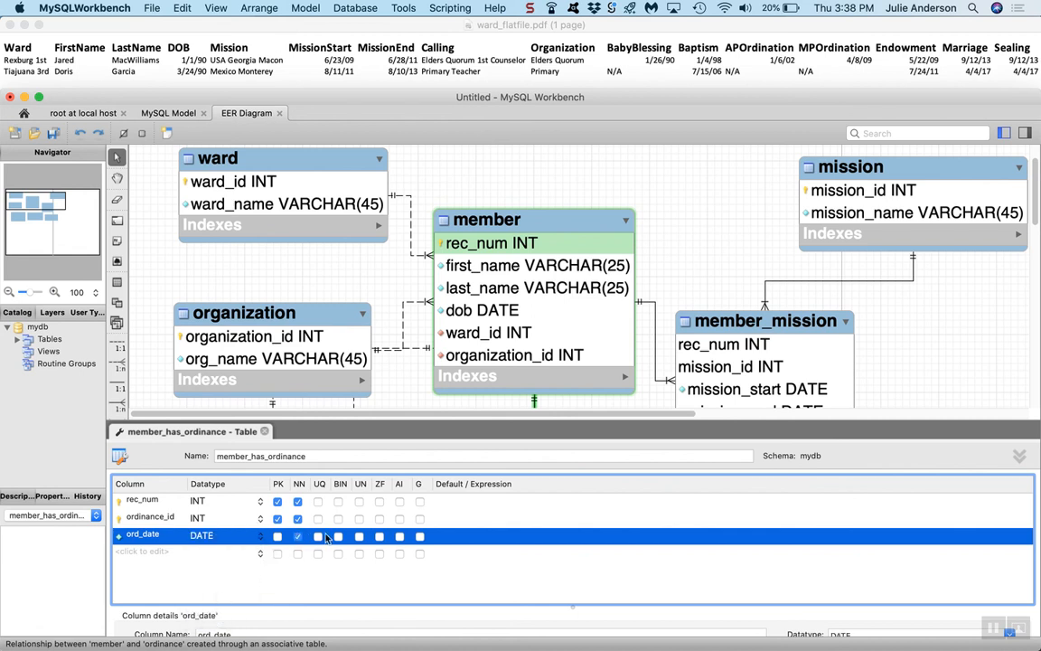
left_click(265, 432)
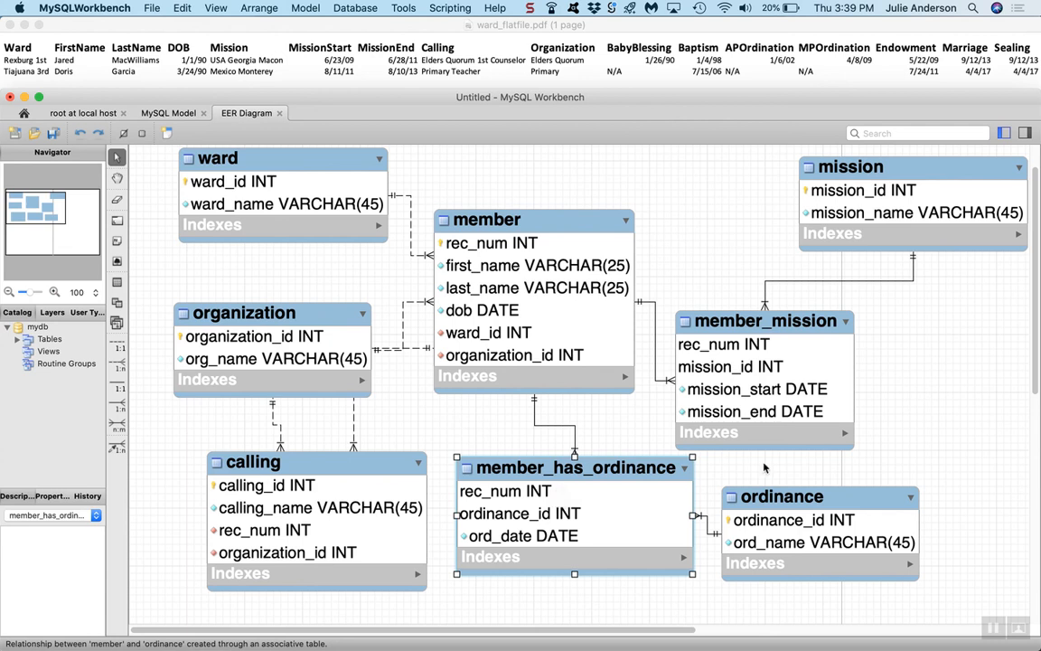
left_click(777, 520)
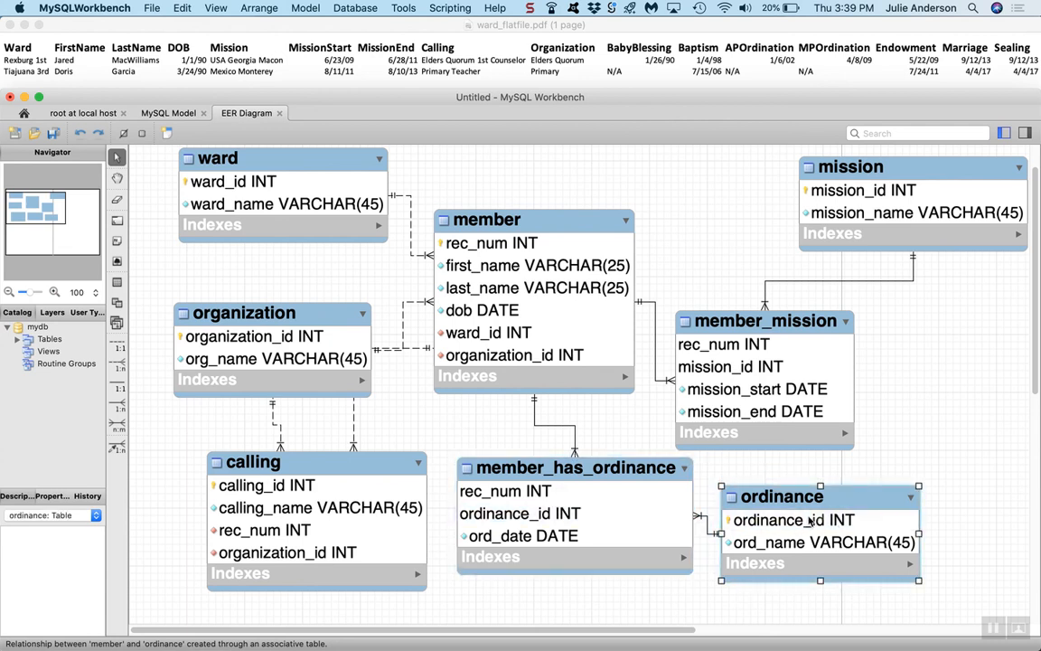
left_click(585, 492)
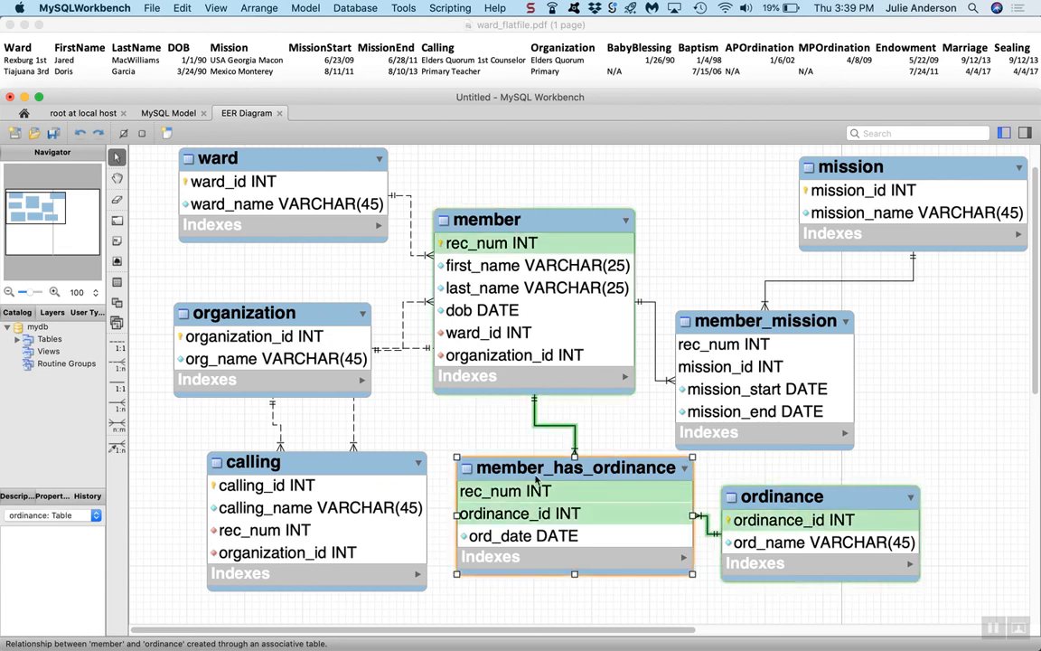
left_click(537, 510)
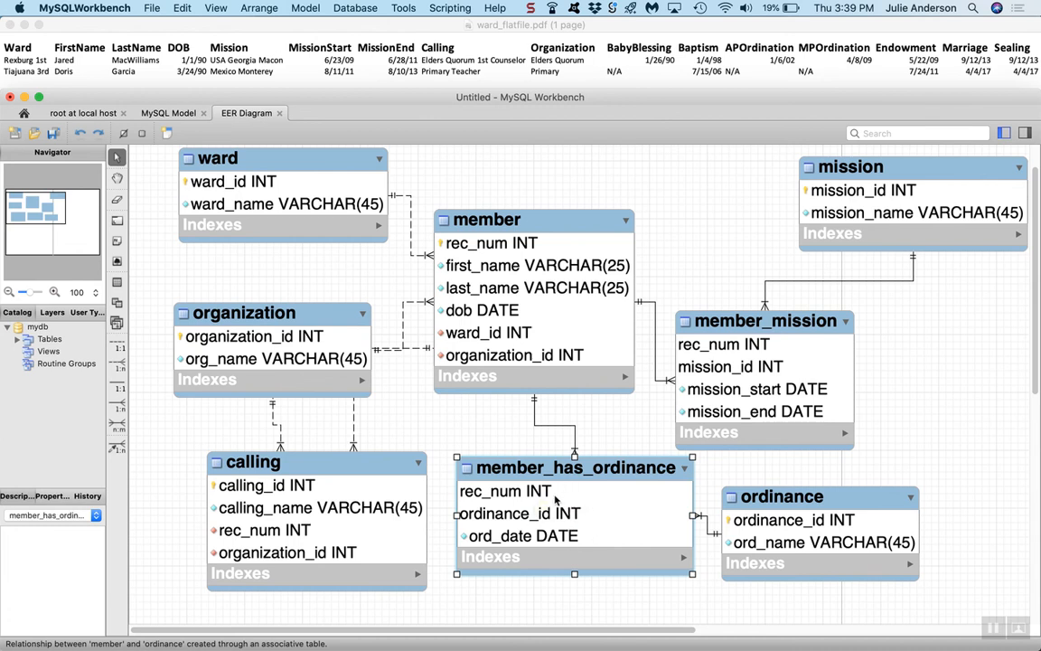
left_click(778, 502)
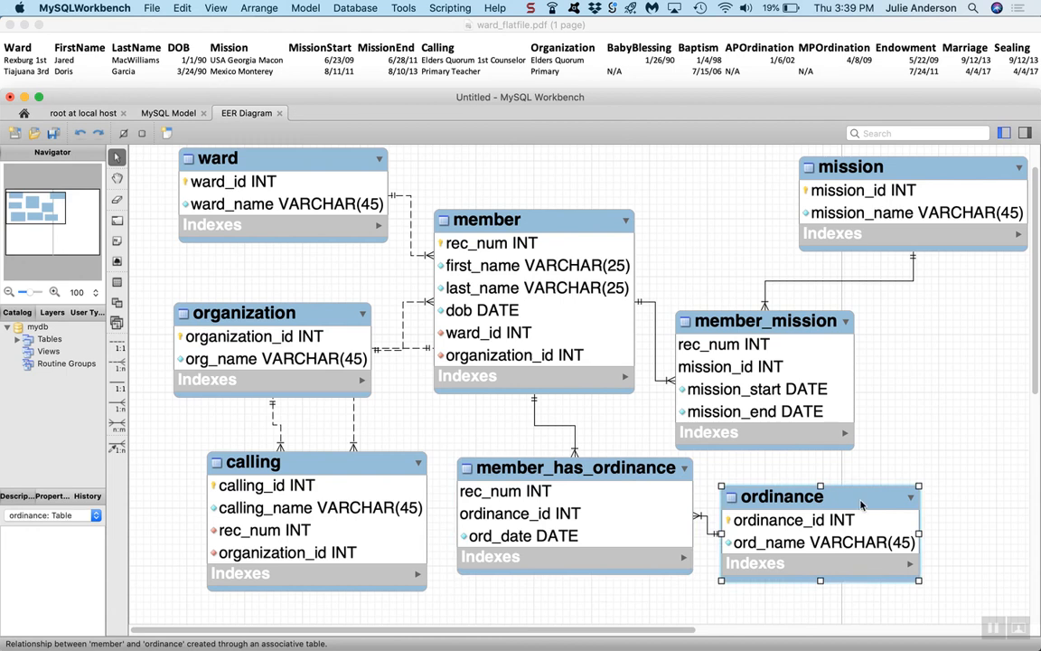